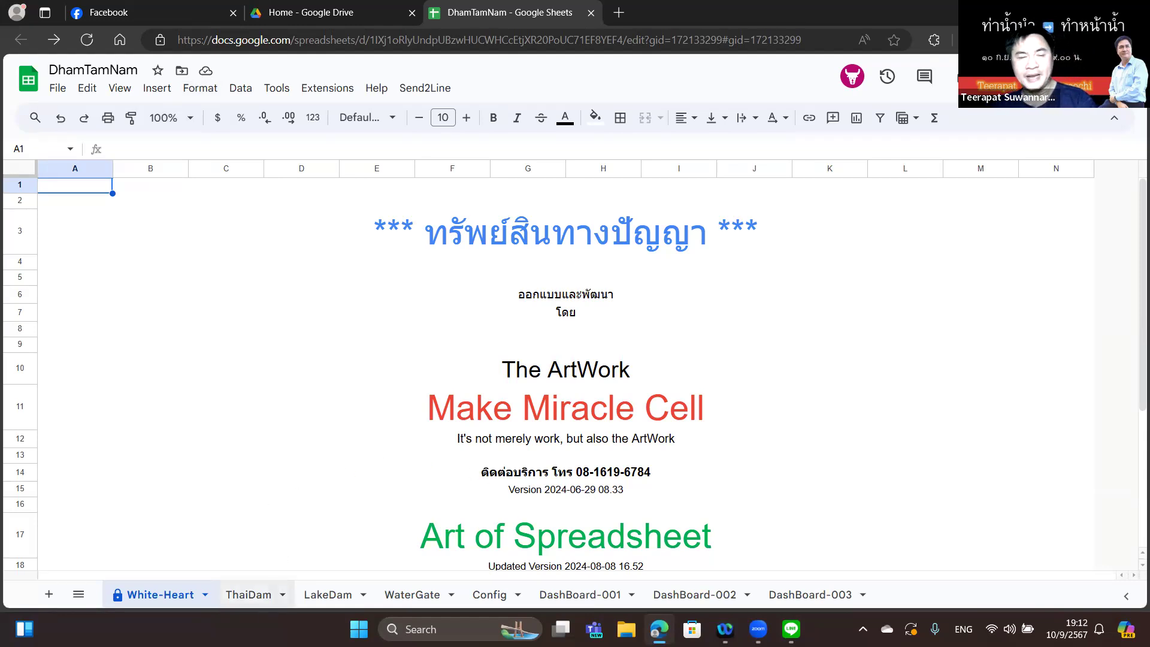
# Step: Open the ThaiDam sheet and show the full import formula of cell B4 in an enlarged formula bar
pyautogui.click(248, 595)
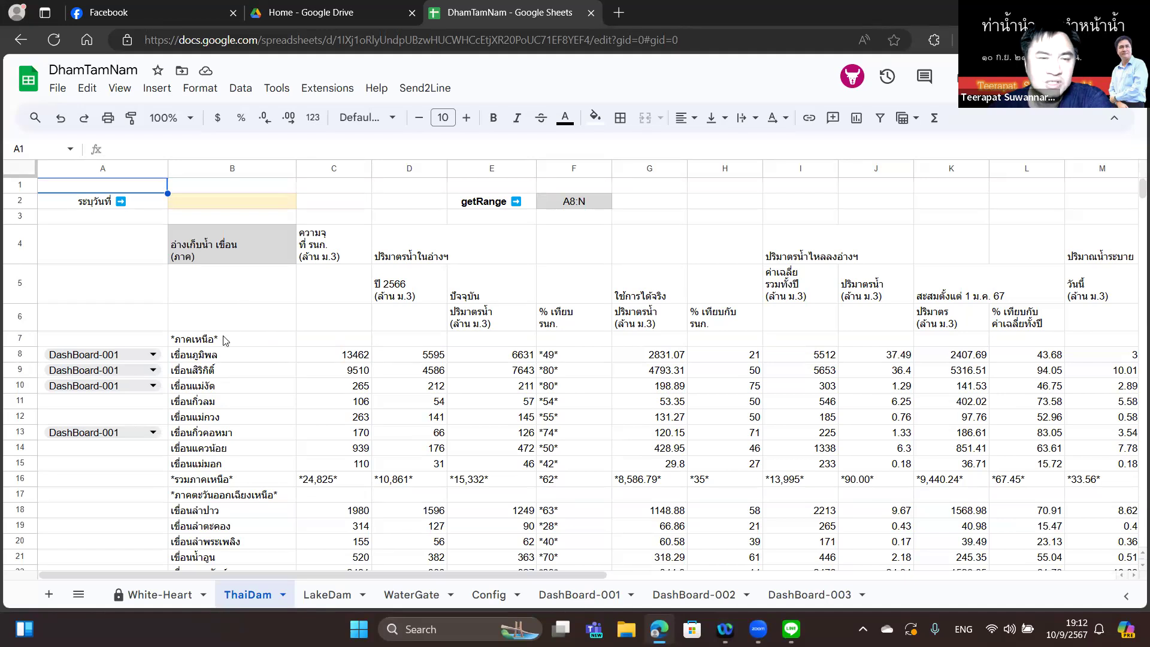
pyautogui.click(226, 252)
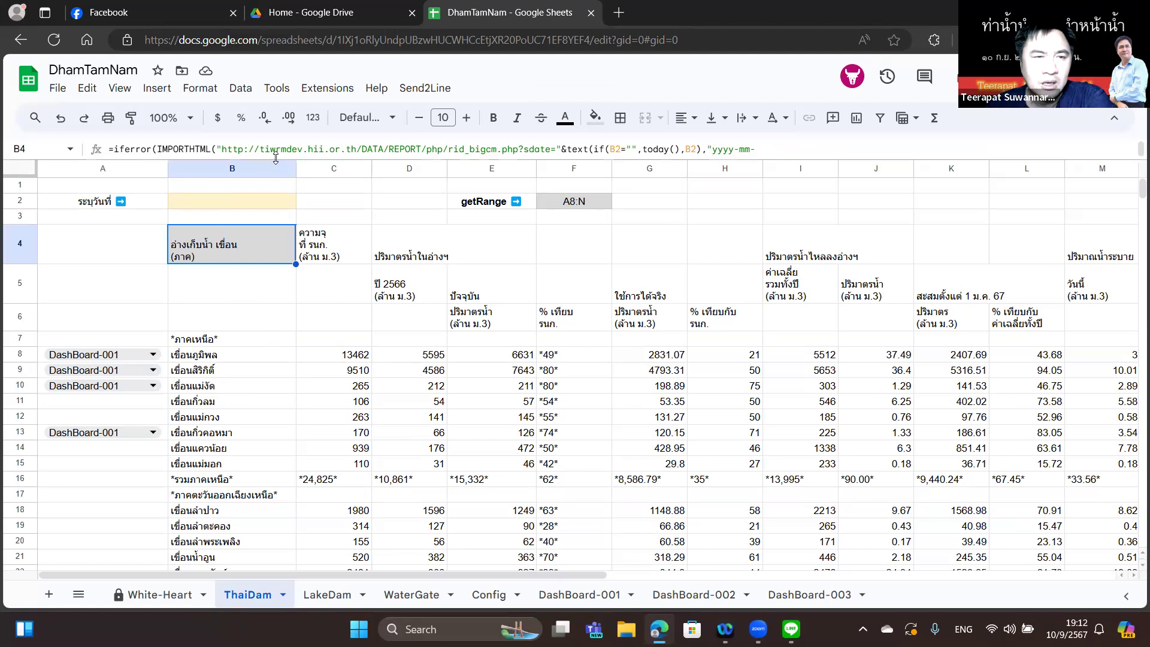
pyautogui.moveTo(275, 157); pyautogui.dragTo(274, 222)
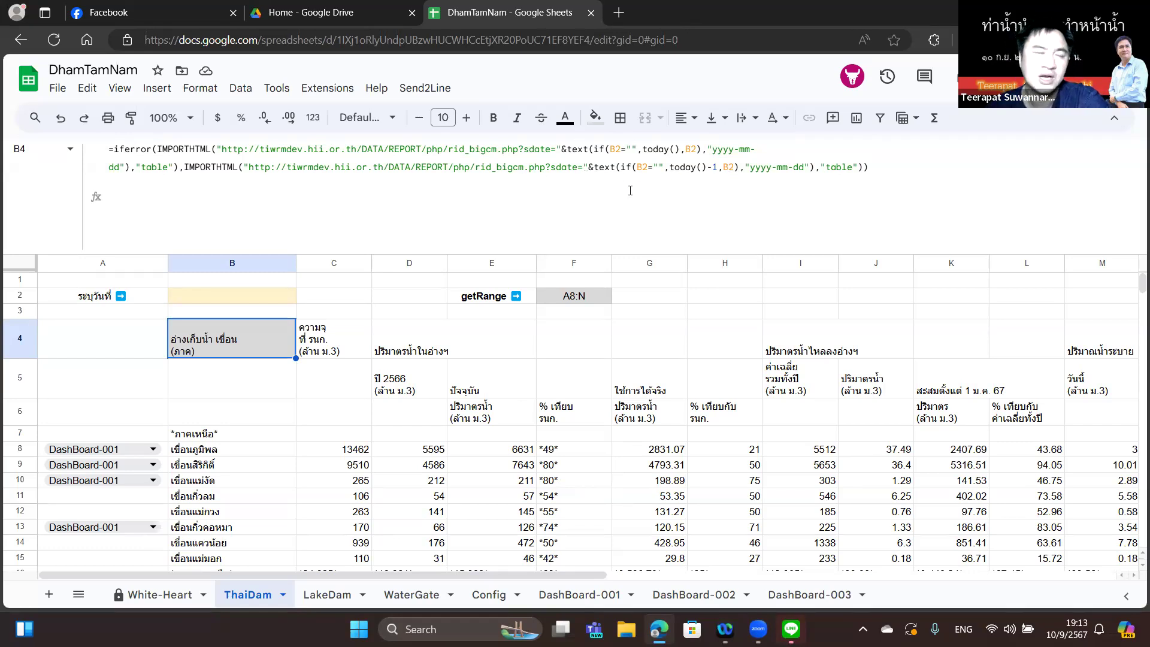
# Step: Test the ThaiDam import with the date 9/1/2024 in cell B2 and clear the date again
pyautogui.doubleClick(269, 294)
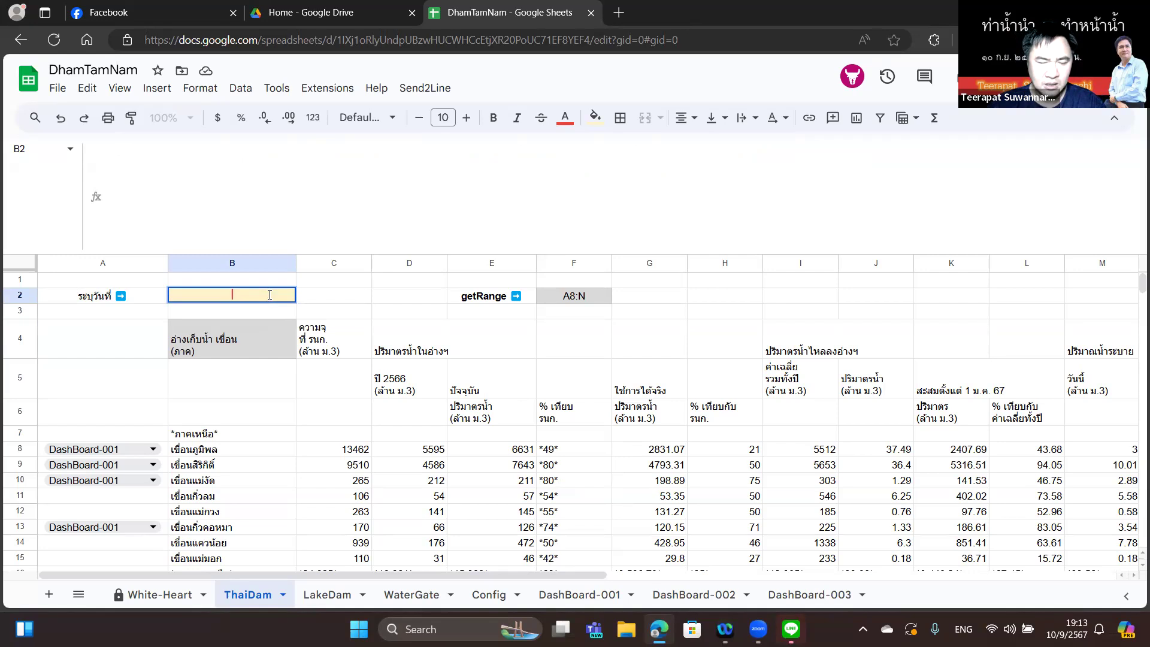
pyautogui.write('9/')
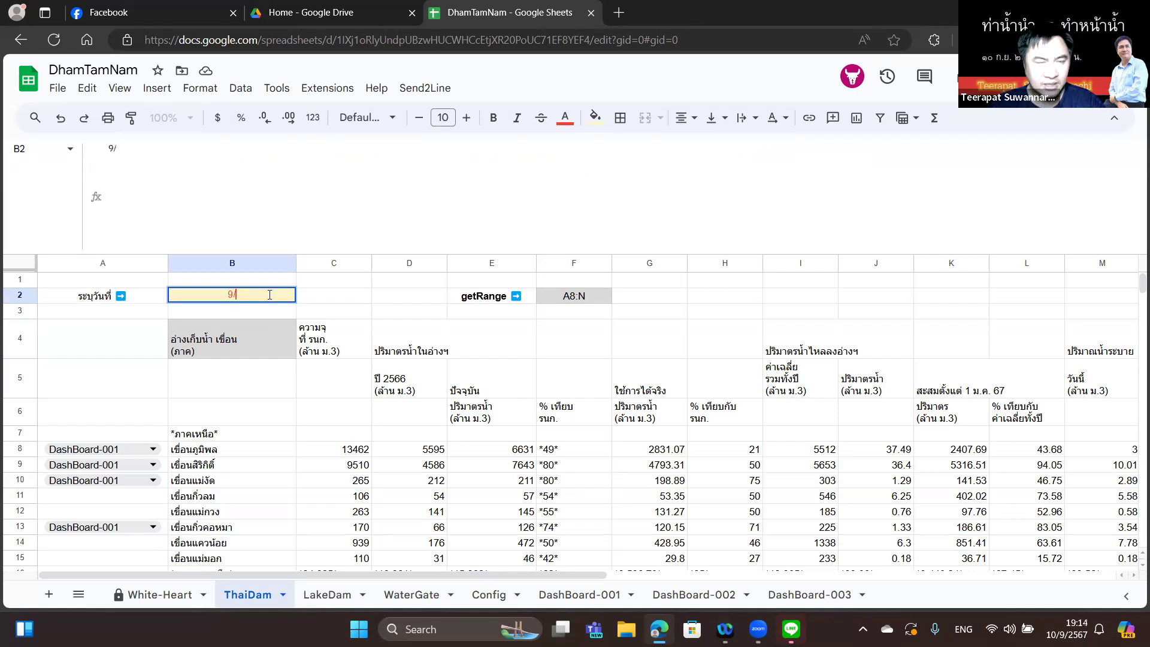
pyautogui.write('1/2024')
pyautogui.press('Return')
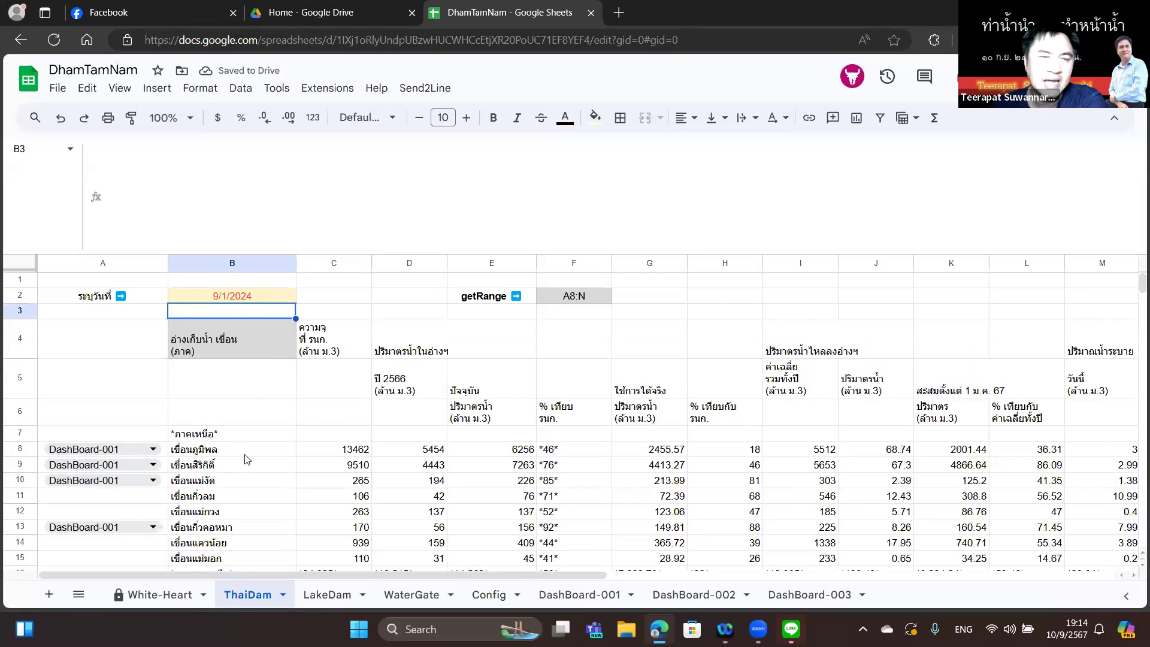
pyautogui.click(259, 295)
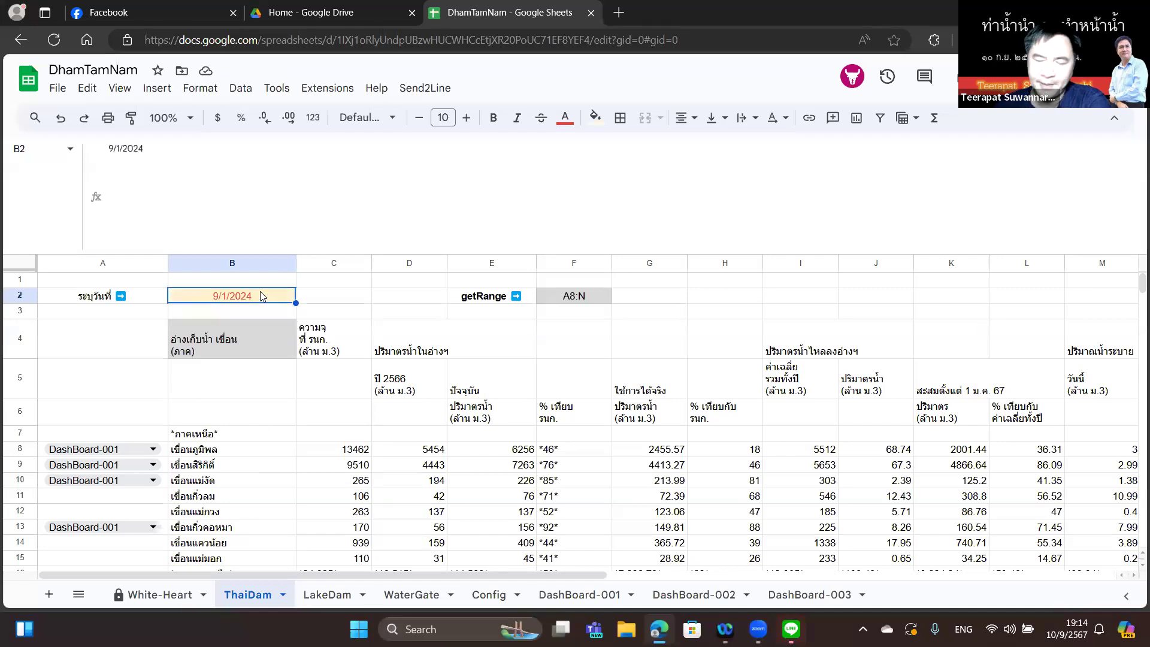
pyautogui.press('Delete')
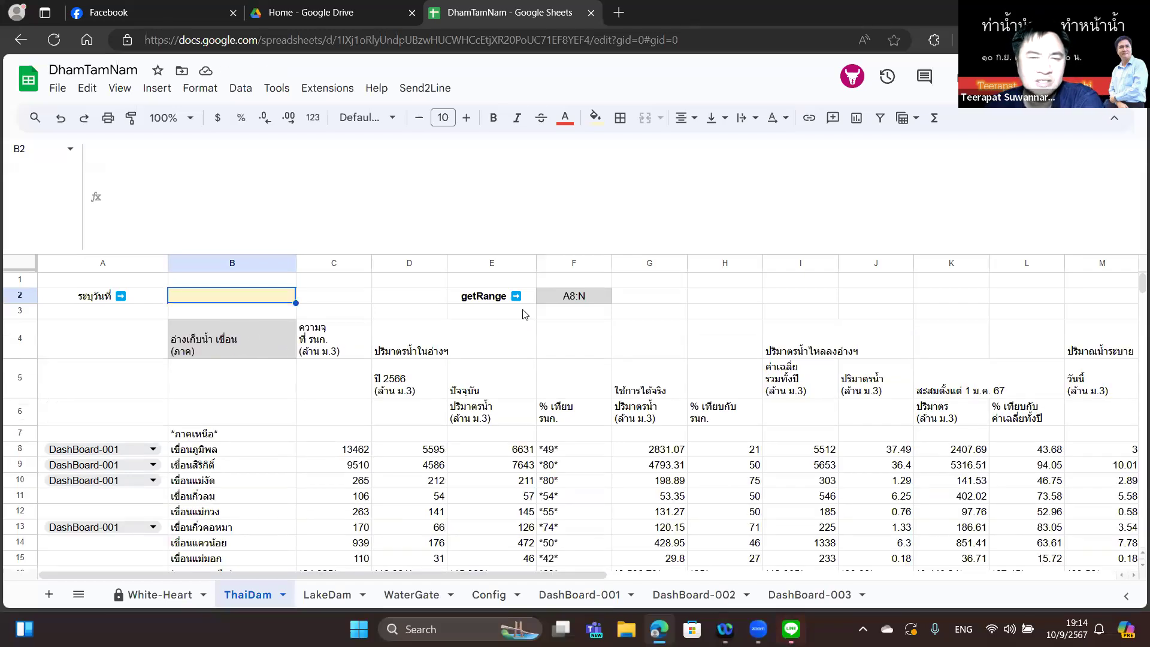
# Step: Examine the imported dam rows on the ThaiDam sheet and their dashboard assignments in column A
pyautogui.moveTo(218, 452); pyautogui.dragTo(1100, 498)
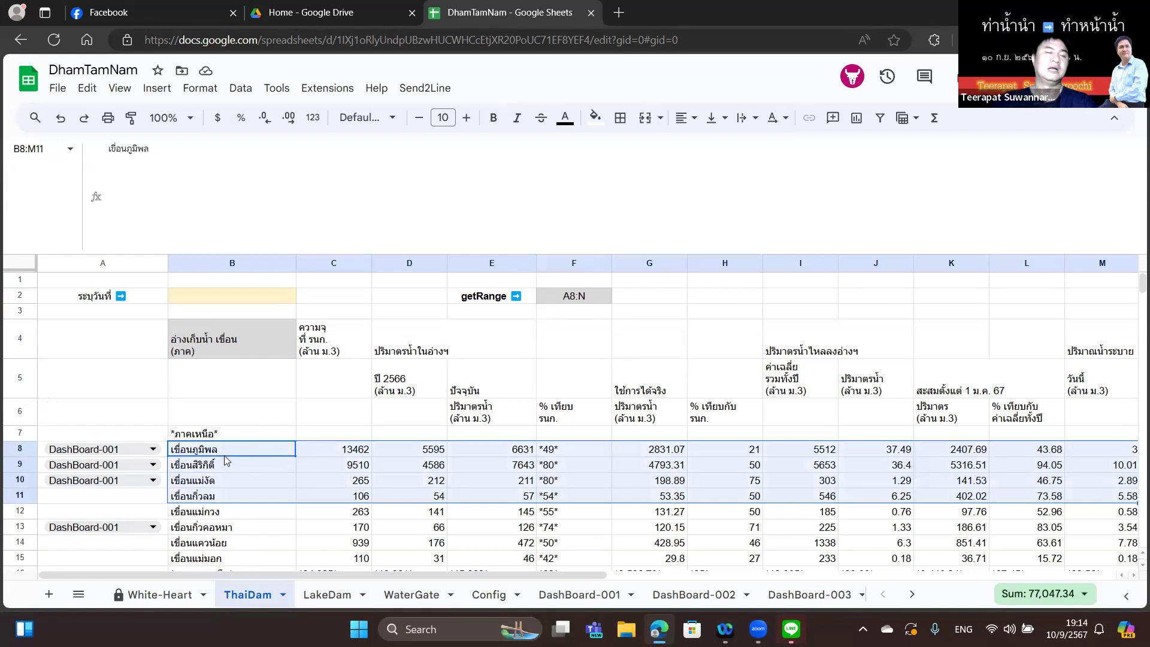
pyautogui.click(163, 455)
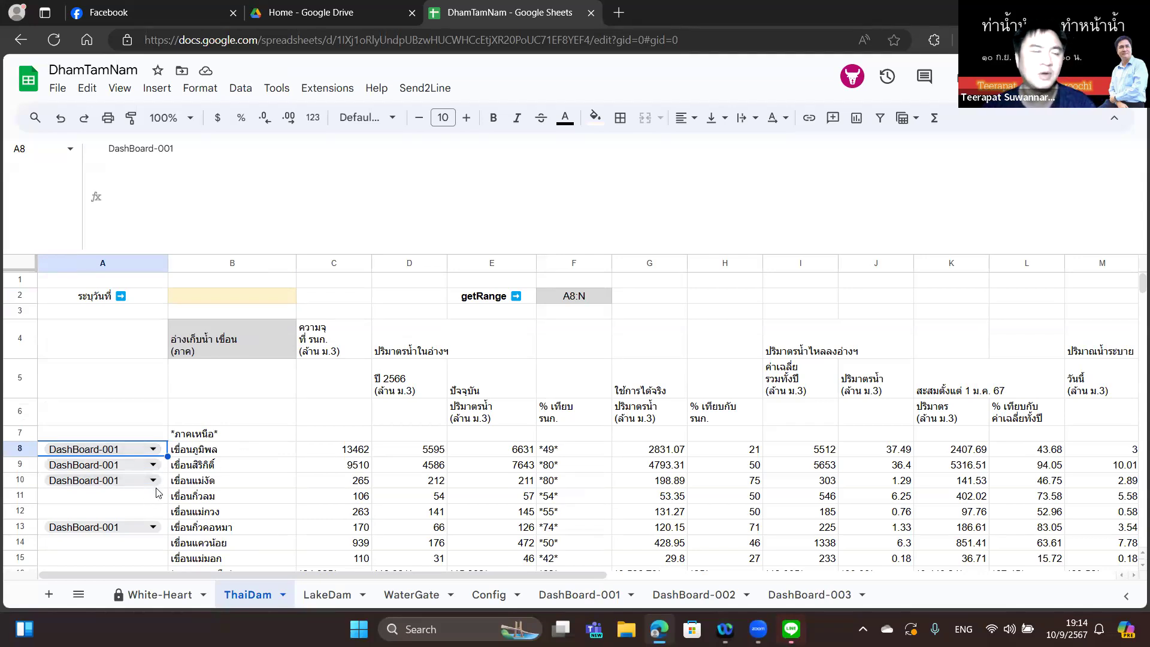
pyautogui.scroll(-3, 156, 492)
pyautogui.scroll(2, 158, 479)
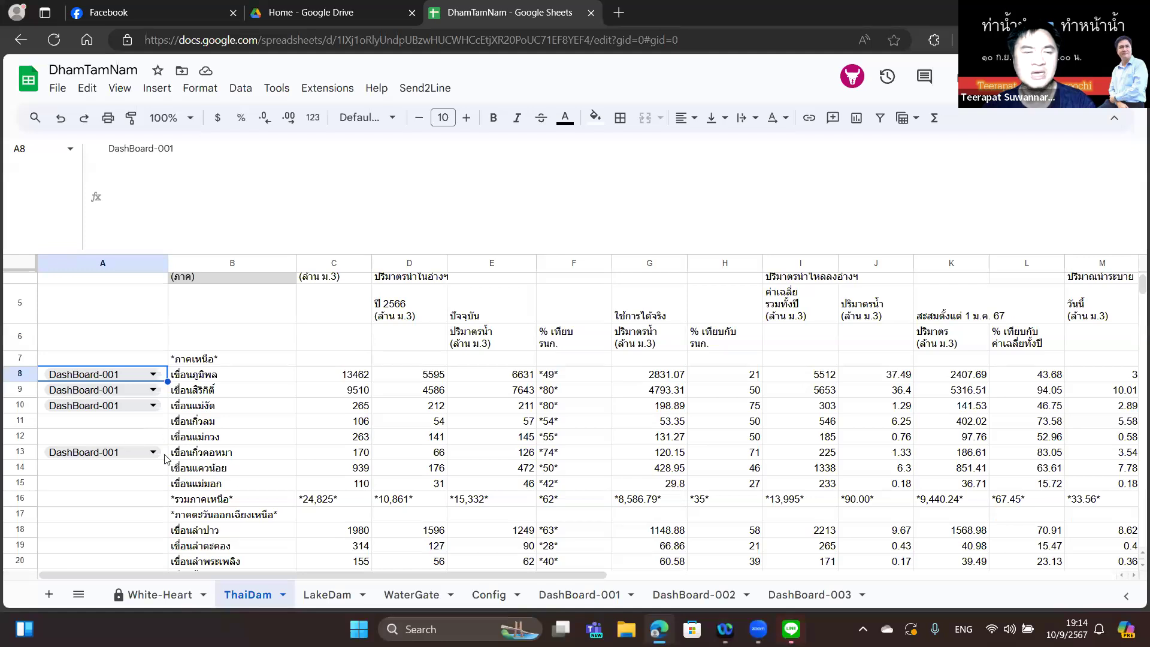
pyautogui.scroll(-3, 161, 527)
pyautogui.scroll(-3, 162, 515)
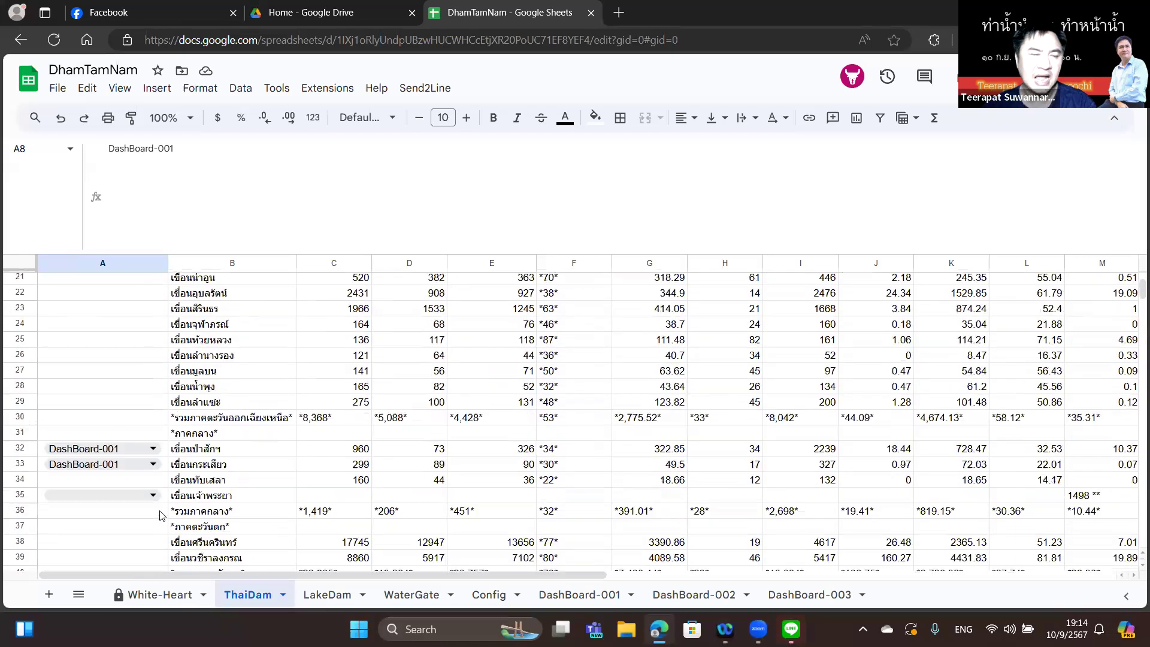
pyautogui.scroll(-3, 161, 515)
pyautogui.scroll(3, 160, 515)
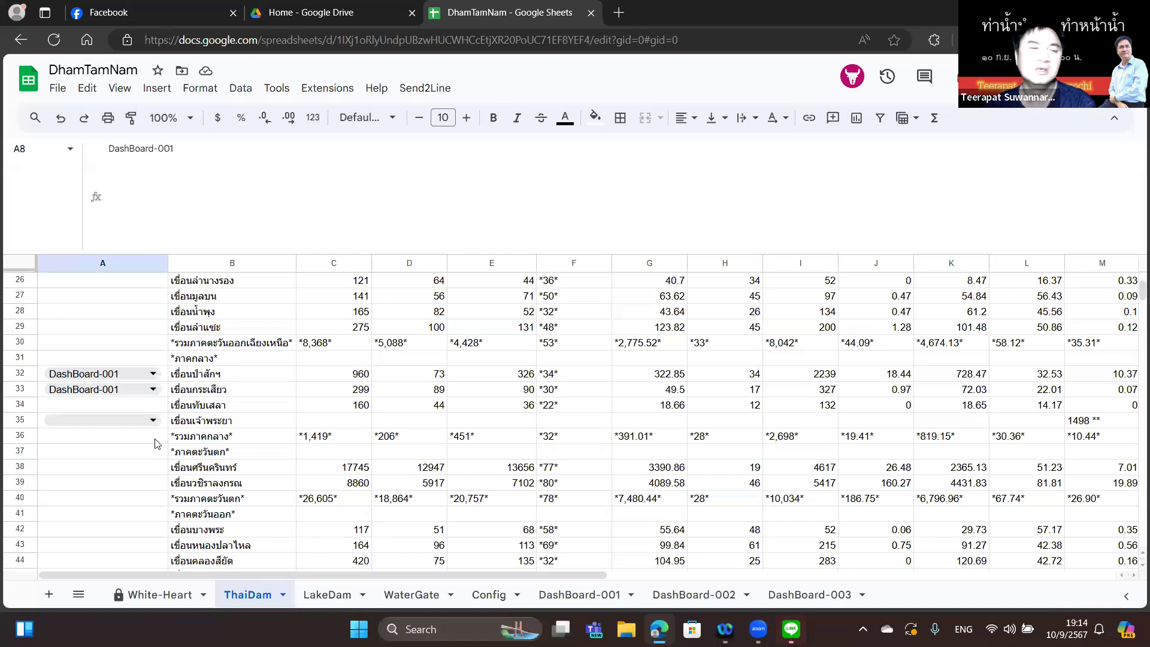
# Step: Examine the LakeDam sheet's import formula in B4, its column A dropdowns and the list of reservoirs by province
pyautogui.click(340, 595)
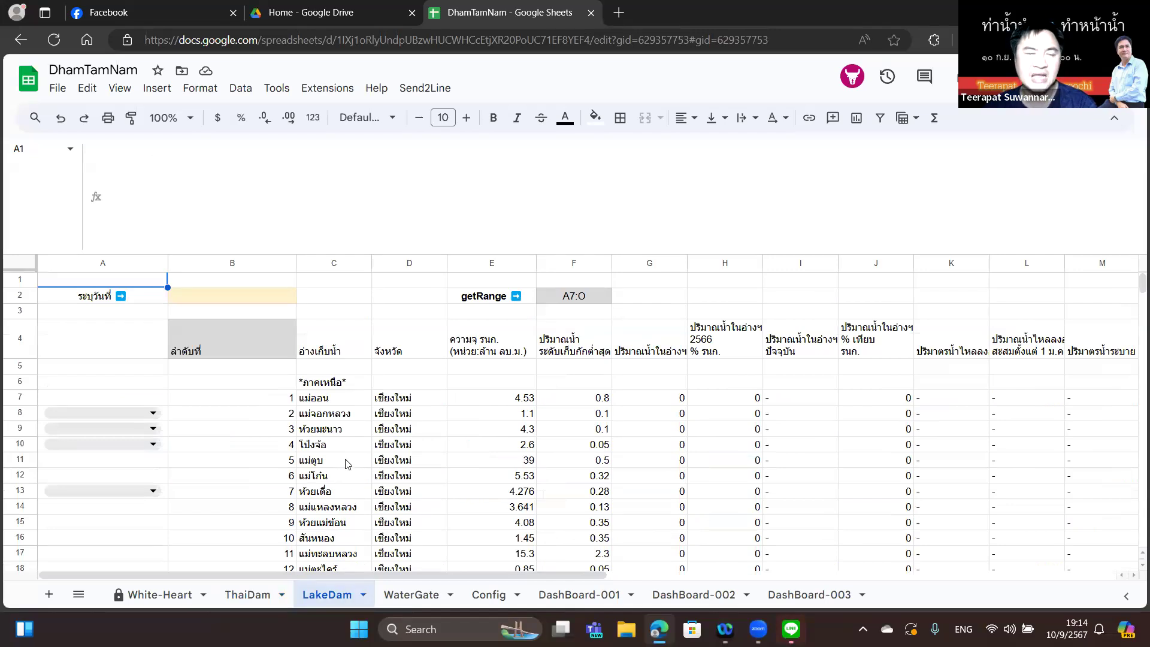
pyautogui.click(245, 324)
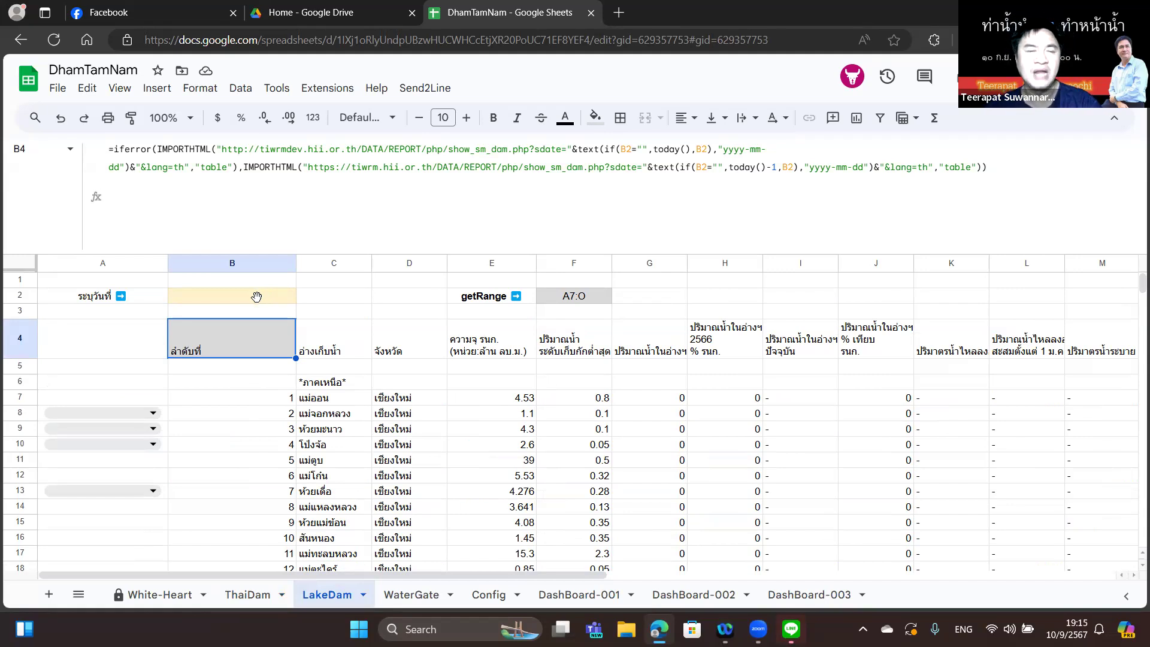
pyautogui.click(249, 396)
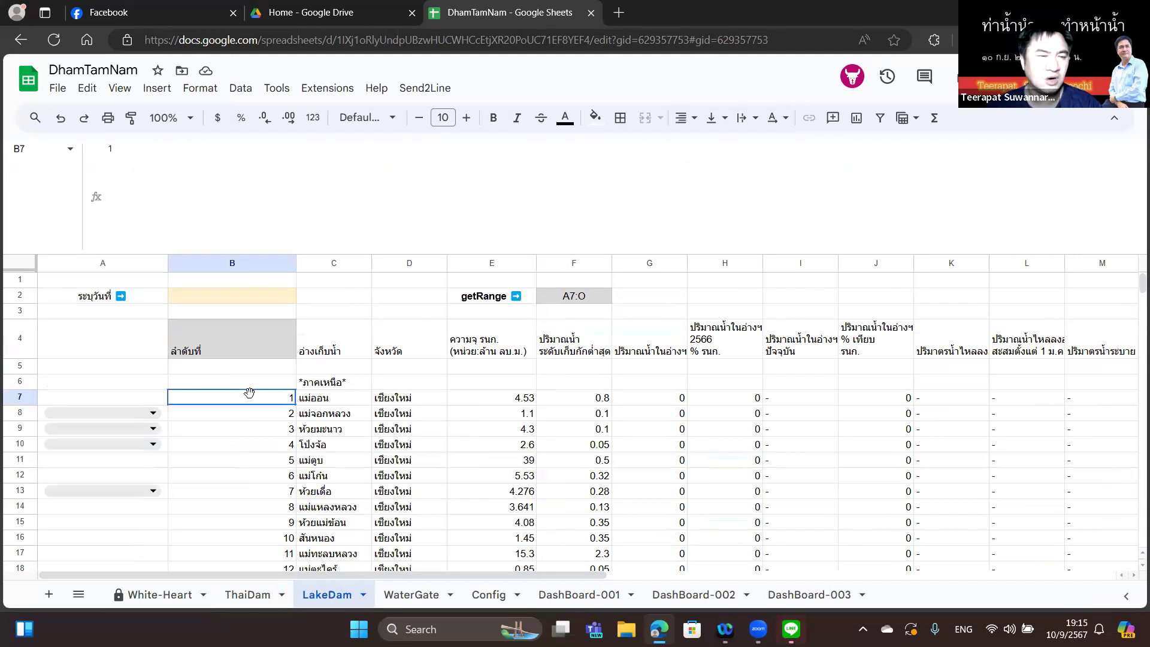
pyautogui.click(144, 386)
pyautogui.click(143, 399)
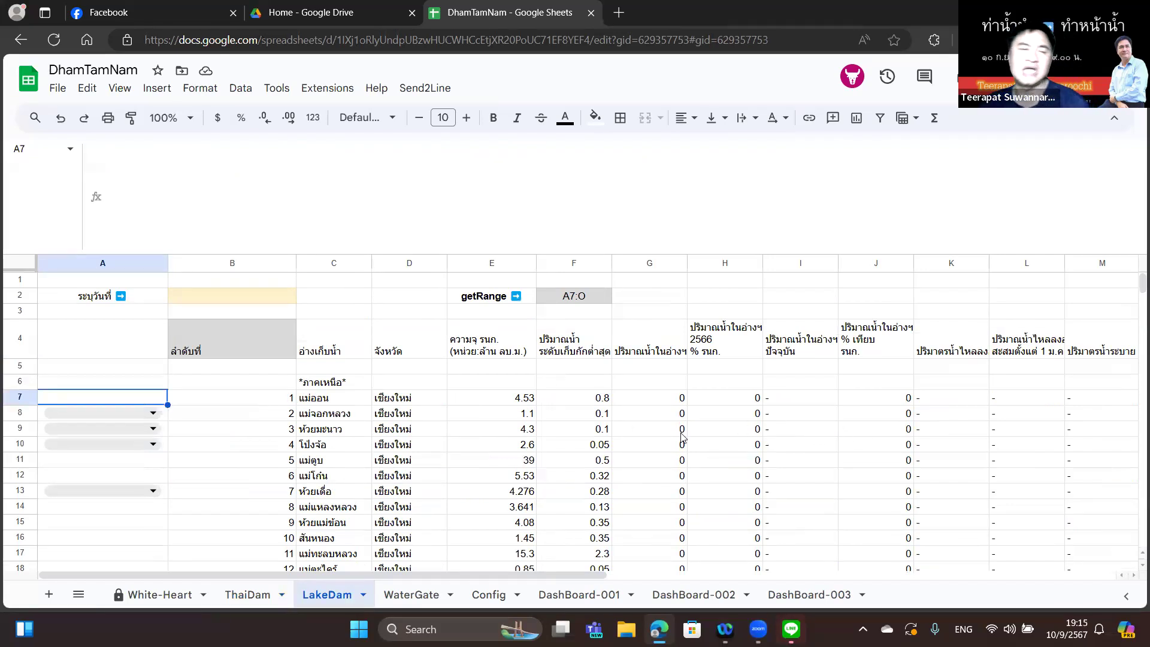
pyautogui.scroll(-10, 233, 431)
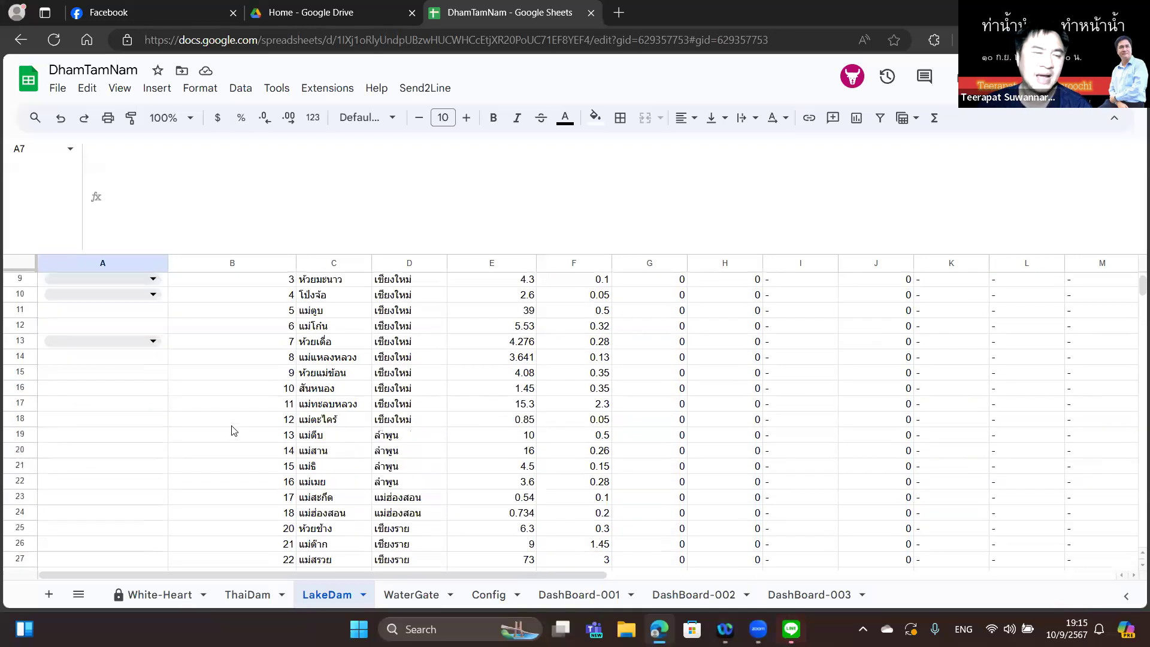
pyautogui.scroll(2, 233, 431)
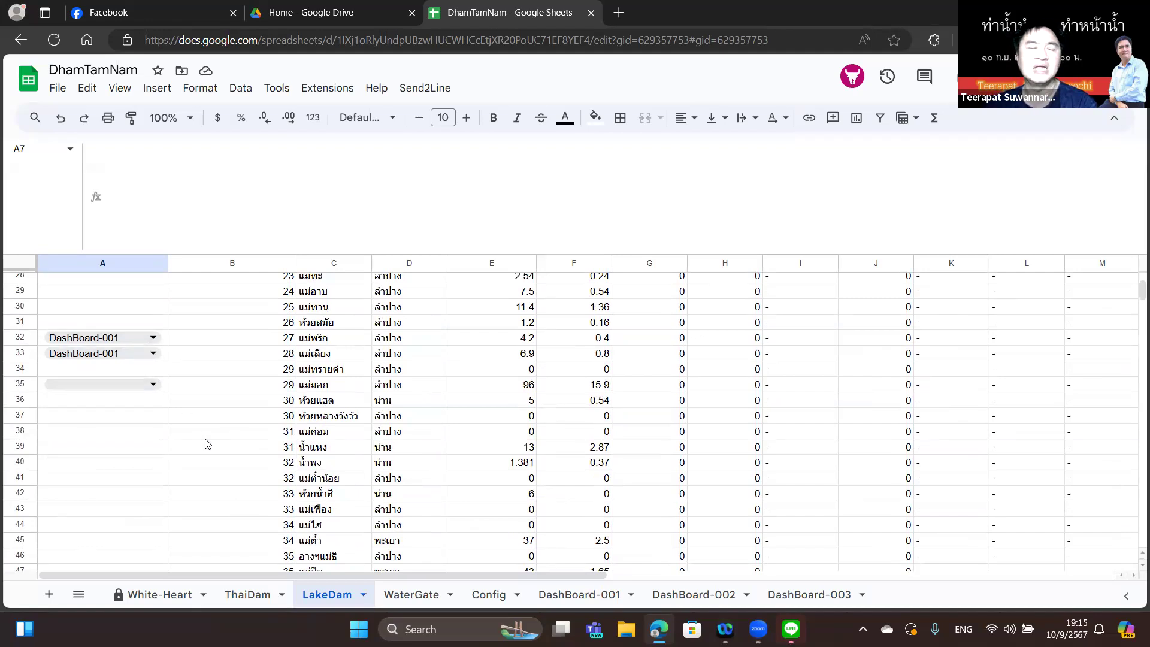
pyautogui.scroll(-20, 207, 443)
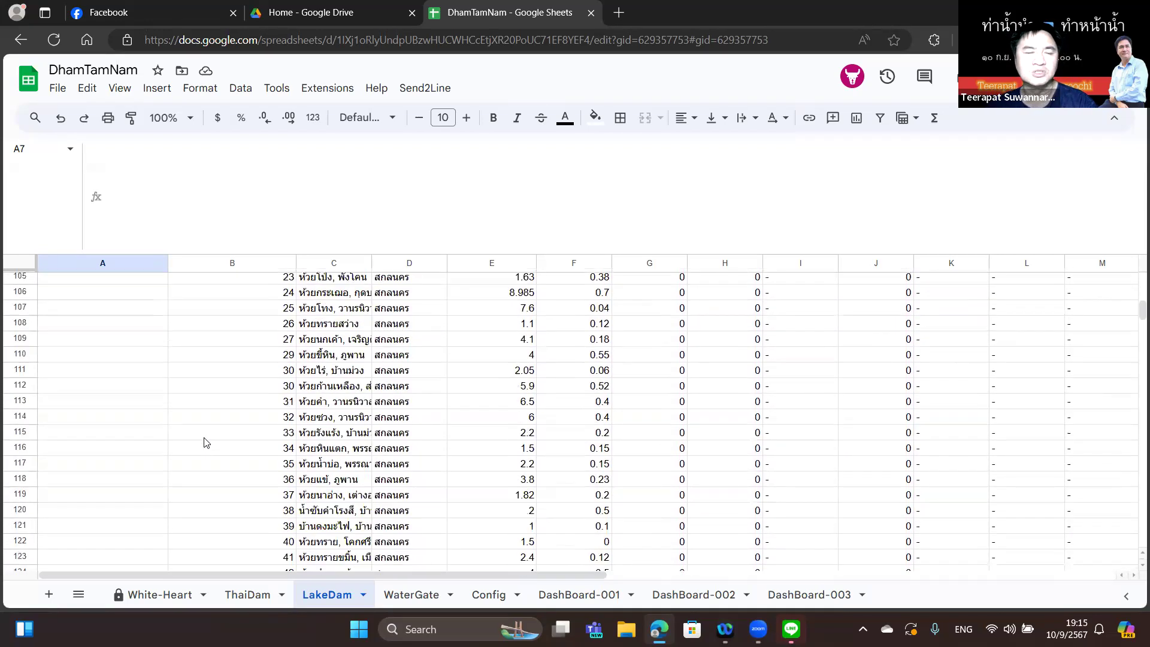
pyautogui.scroll(-5, 205, 443)
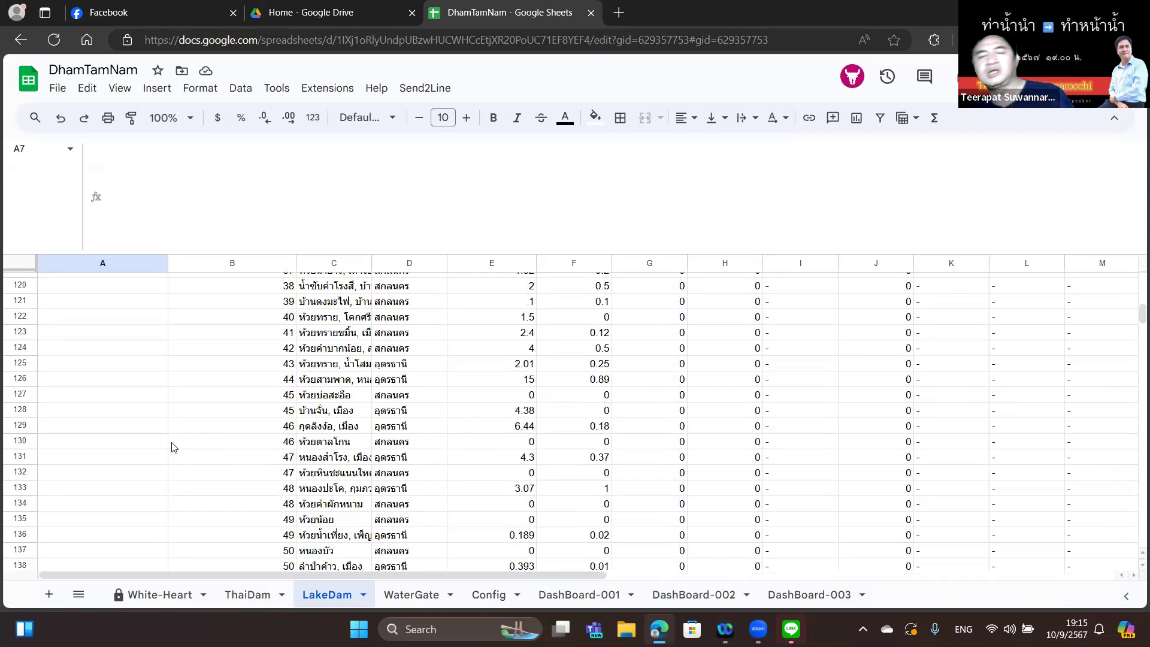
# Step: Check the import formula in cell B4 of the WaterGate sheet and the sheet names and range on the Config sheet
pyautogui.click(407, 605)
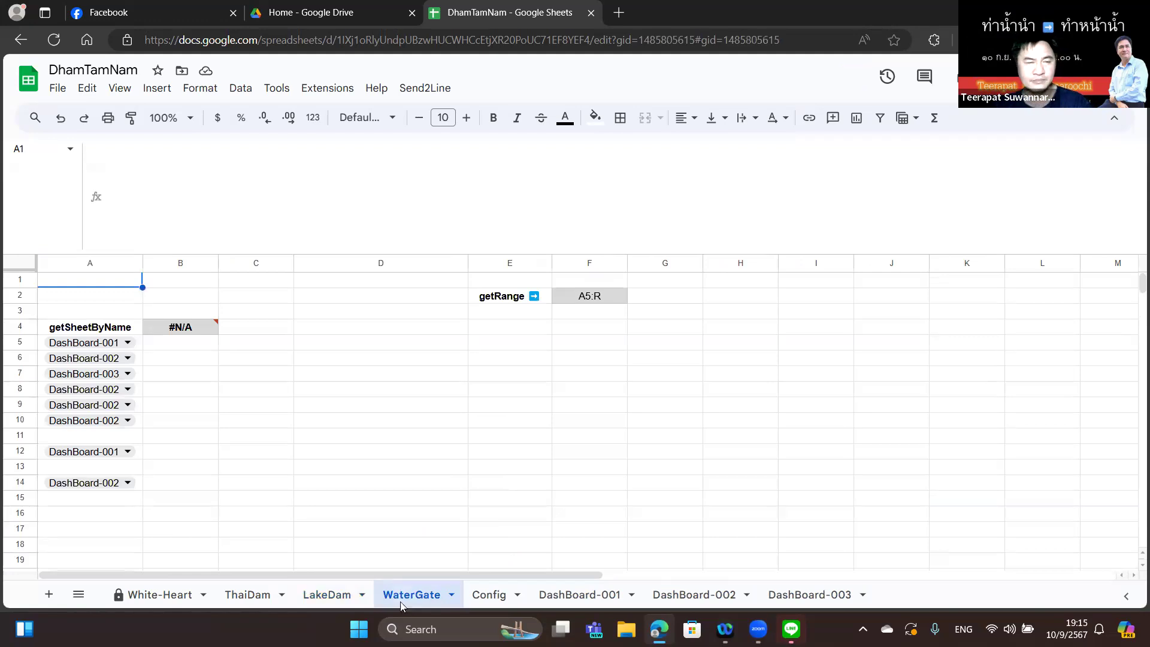
pyautogui.click(201, 332)
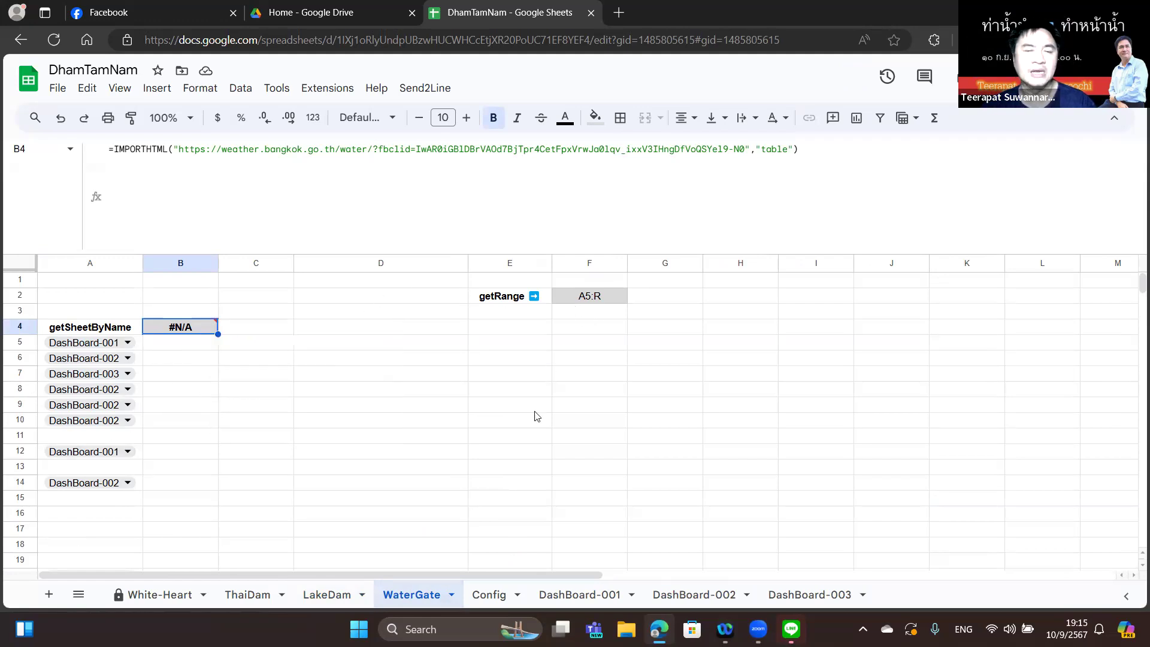
pyautogui.click(479, 591)
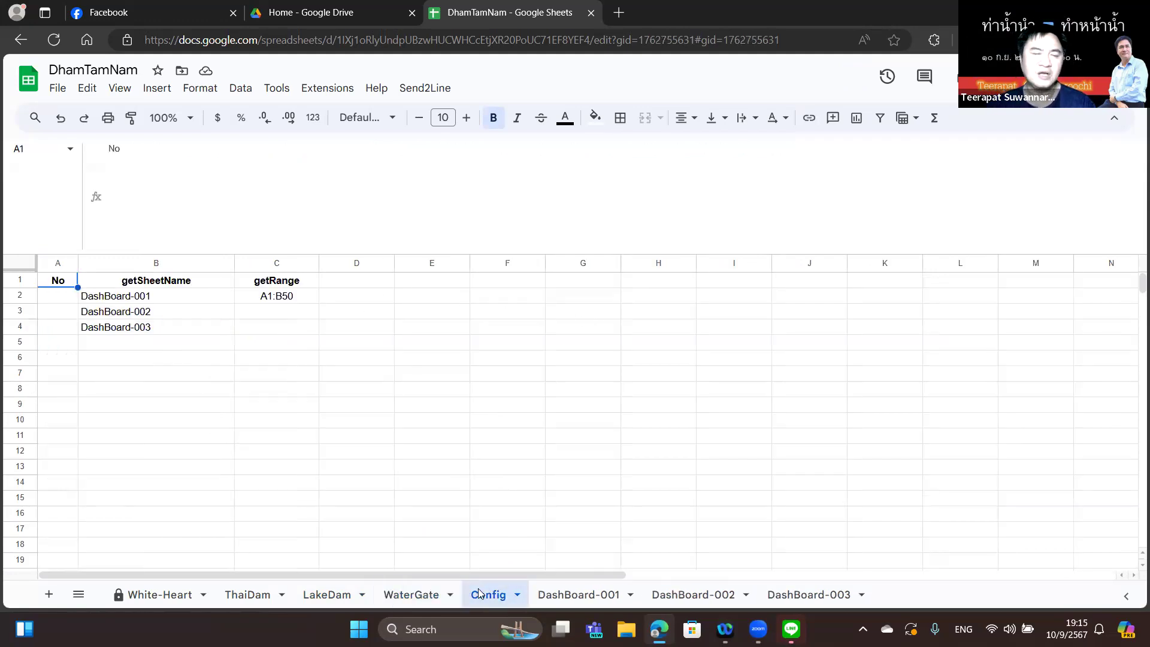
pyautogui.click(72, 297)
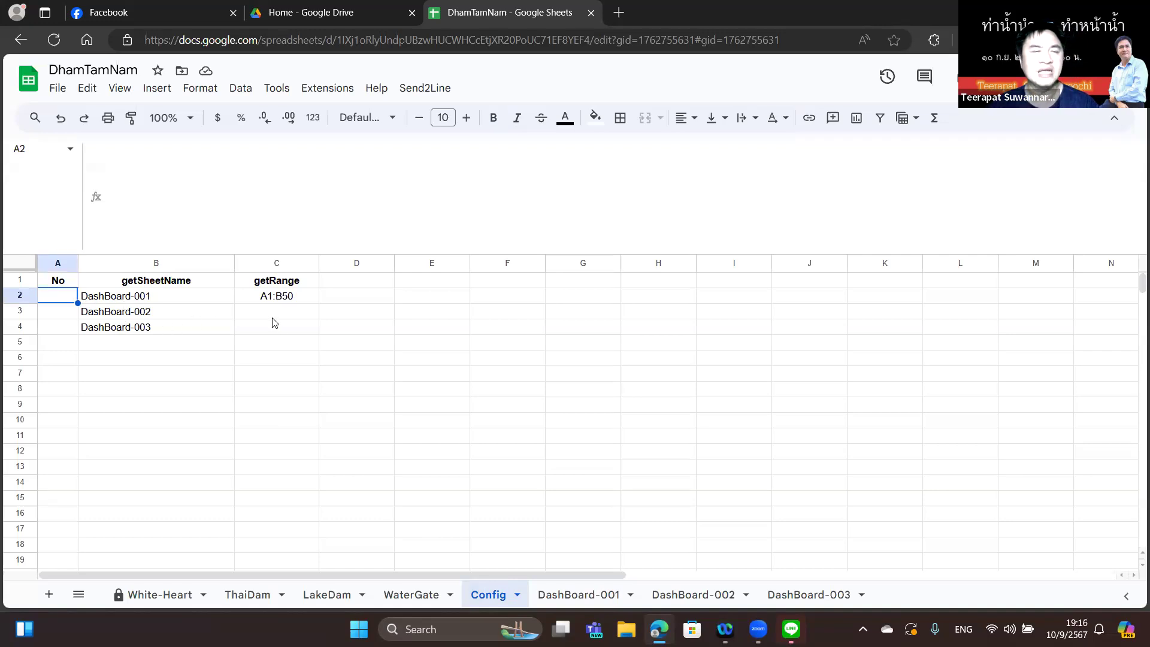
pyautogui.click(113, 341)
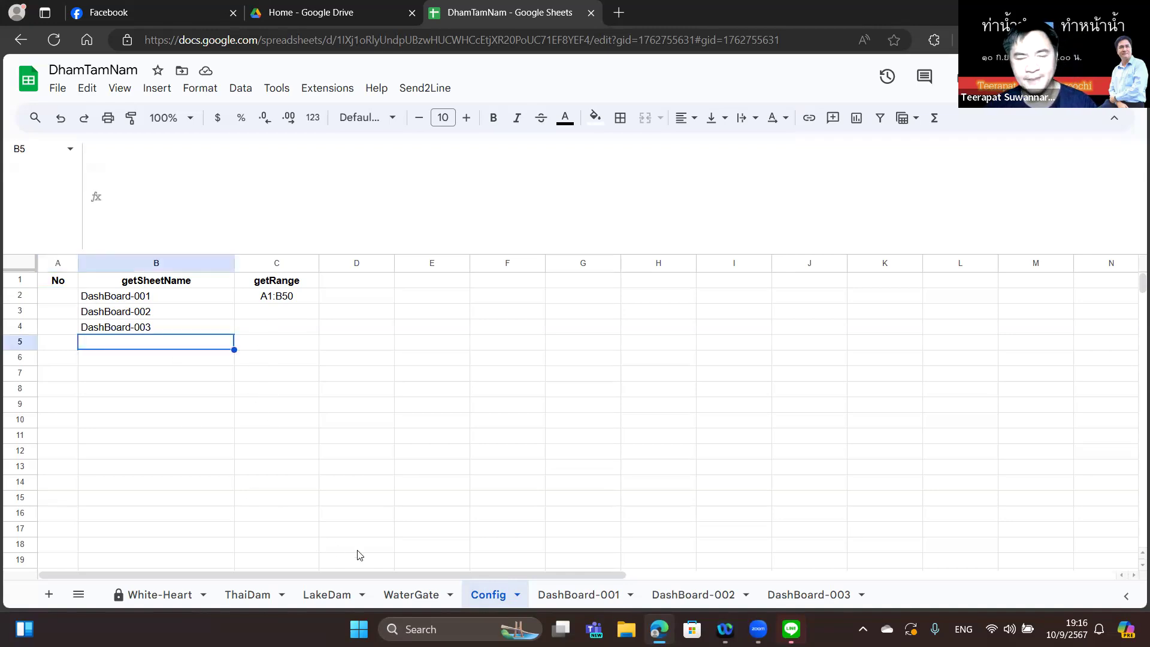
# Step: On DashBoard-001, inspect the source options in B2, the query formula in B8 and the range formula in E2
pyautogui.click(581, 599)
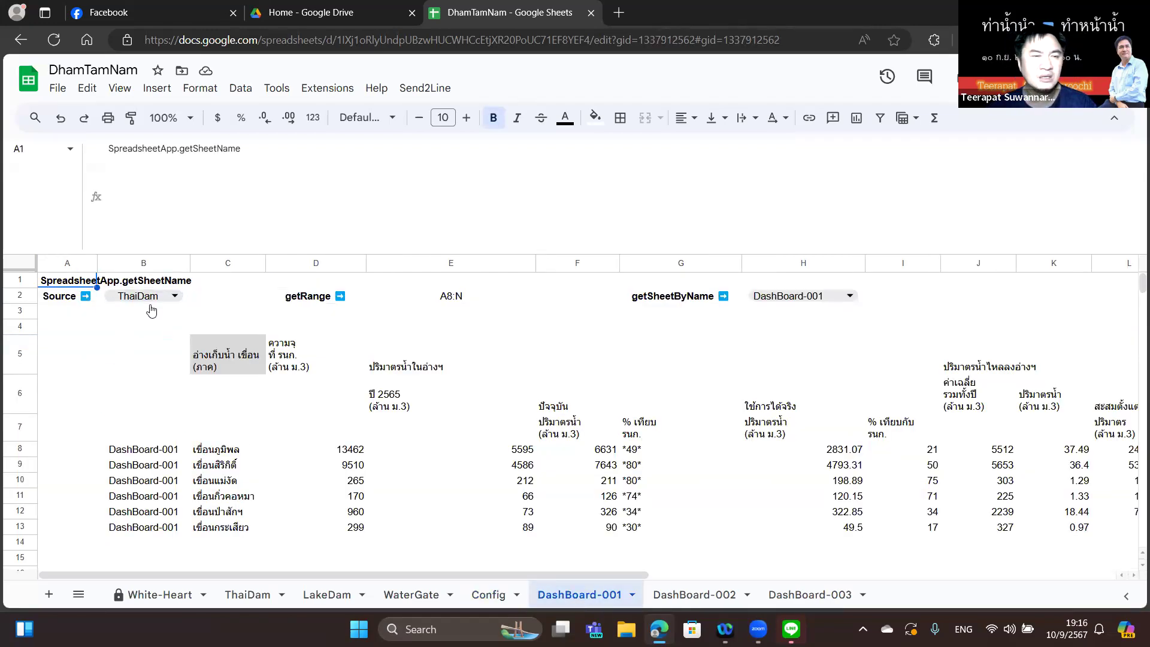
pyautogui.click(172, 296)
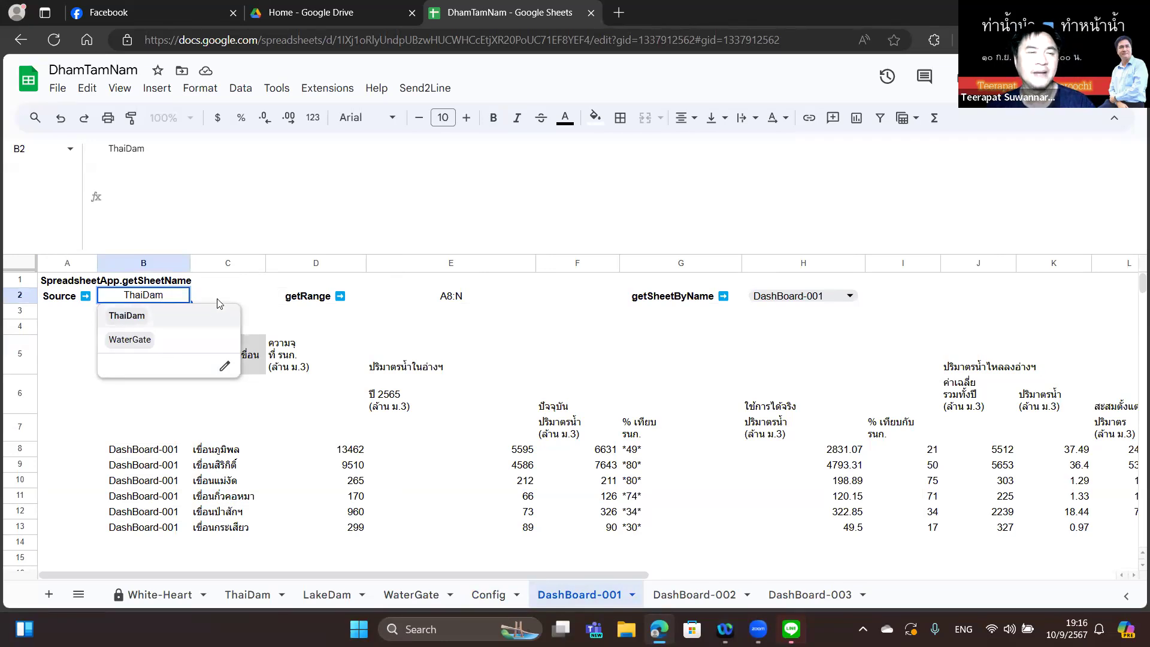
pyautogui.click(237, 298)
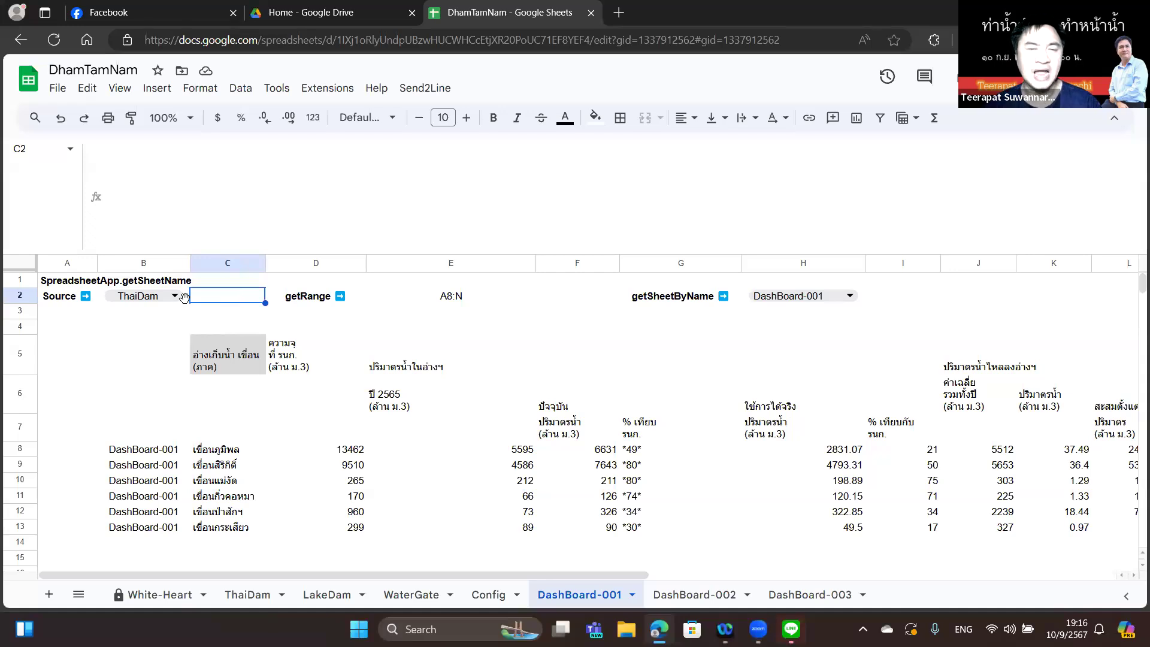
pyautogui.click(214, 354)
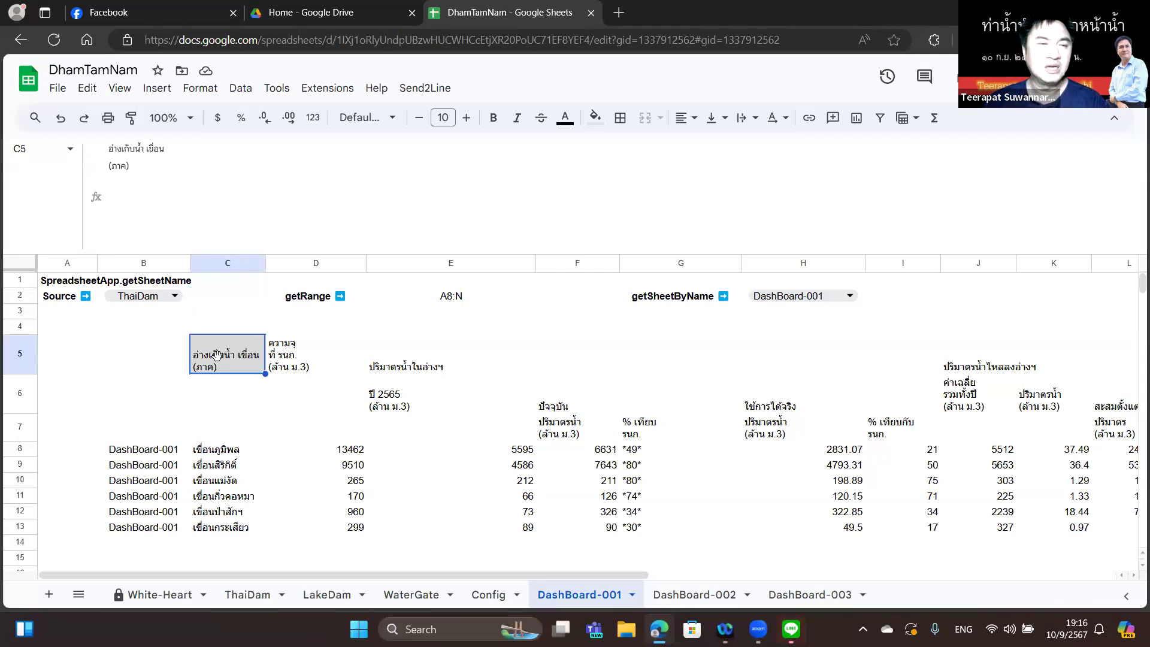
pyautogui.click(147, 450)
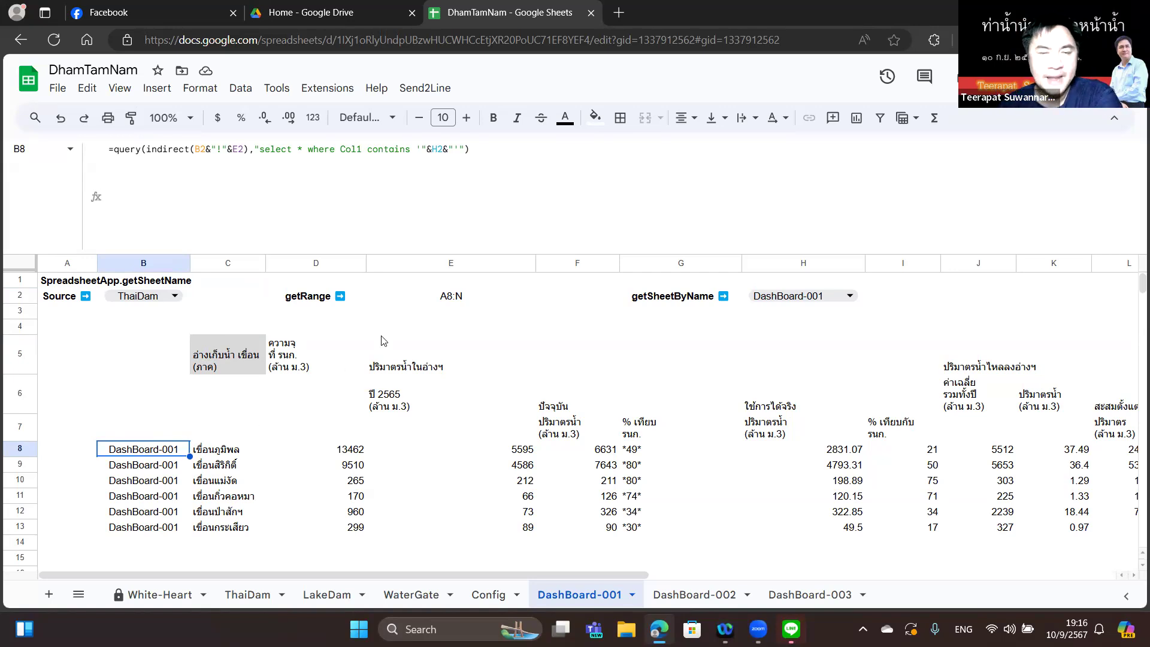
pyautogui.click(452, 303)
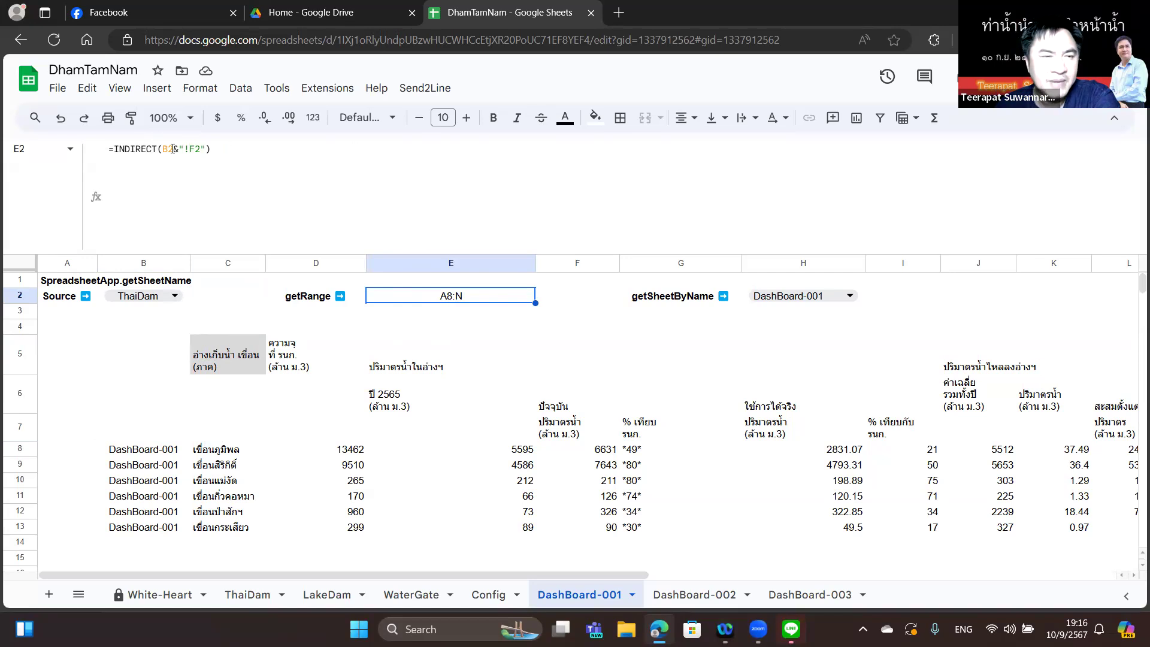
# Step: Switch the DashBoard-001 source in B2 to WaterGate and back to ThaiDam
pyautogui.click(174, 296)
pyautogui.click(163, 341)
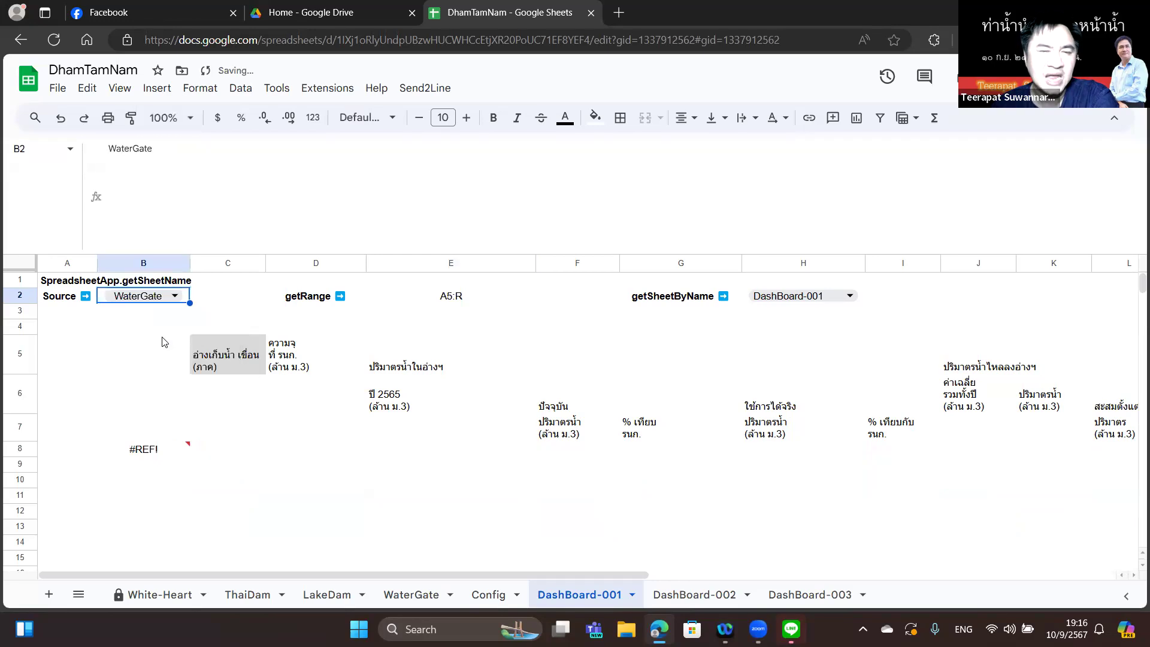
pyautogui.doubleClick(169, 297)
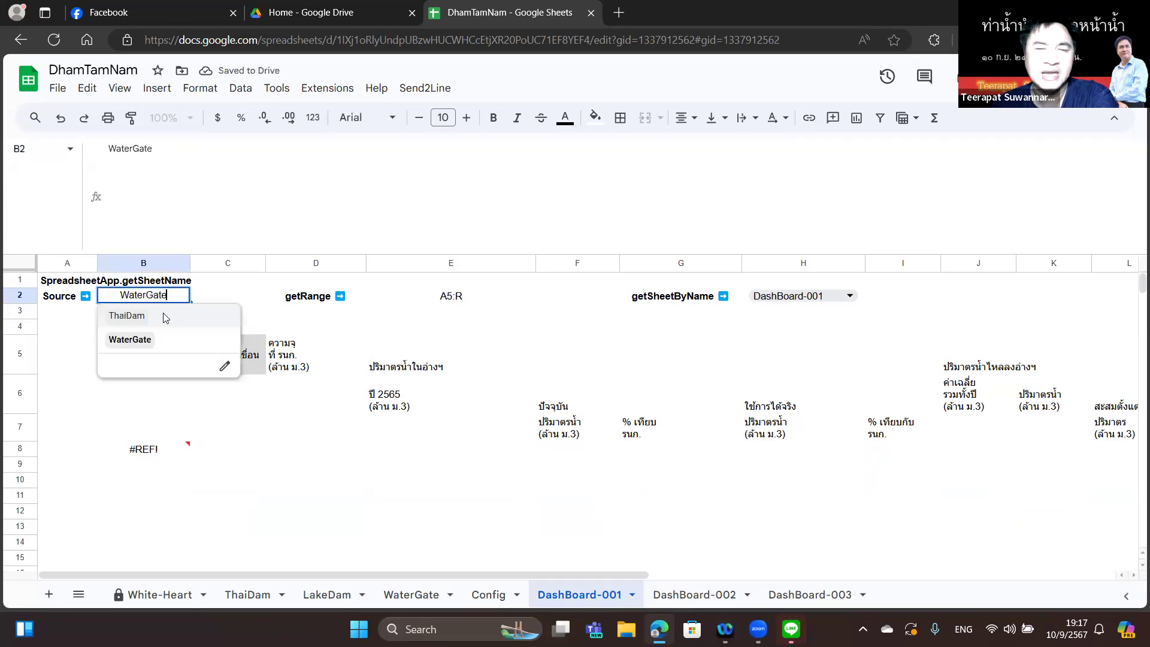
pyautogui.click(164, 319)
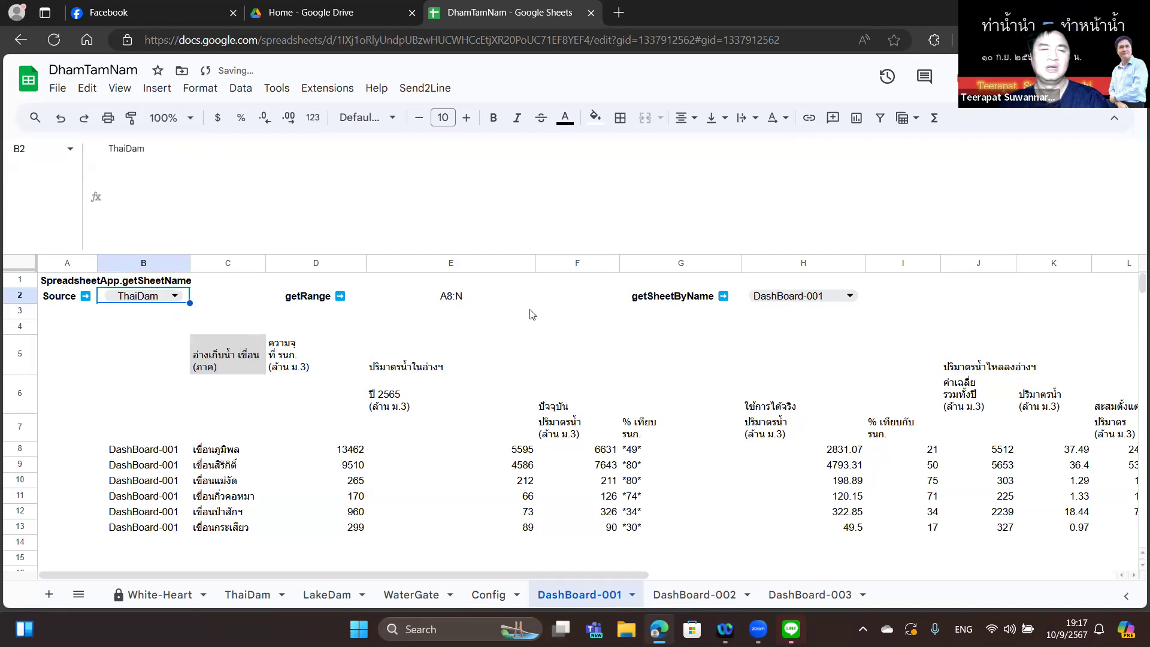
# Step: Switch the getSheetByName value in H2 through DashBoard-002 and DashBoard-003, clear it, and return it to DashBoard-001
pyautogui.click(851, 298)
pyautogui.click(839, 339)
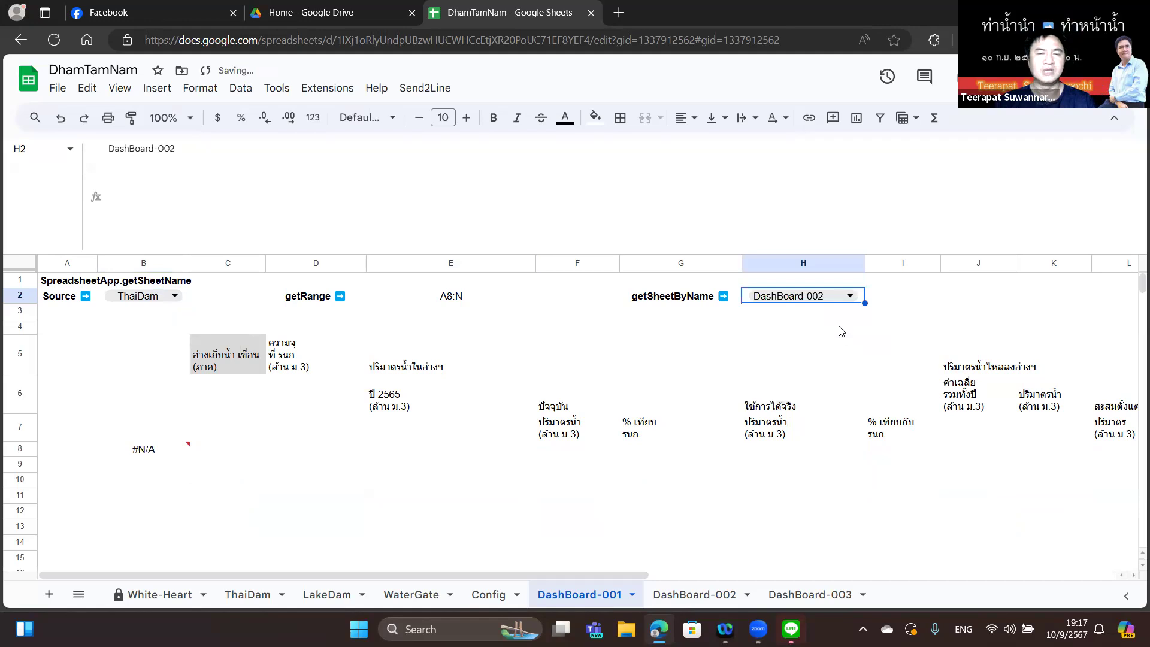
pyautogui.doubleClick(847, 296)
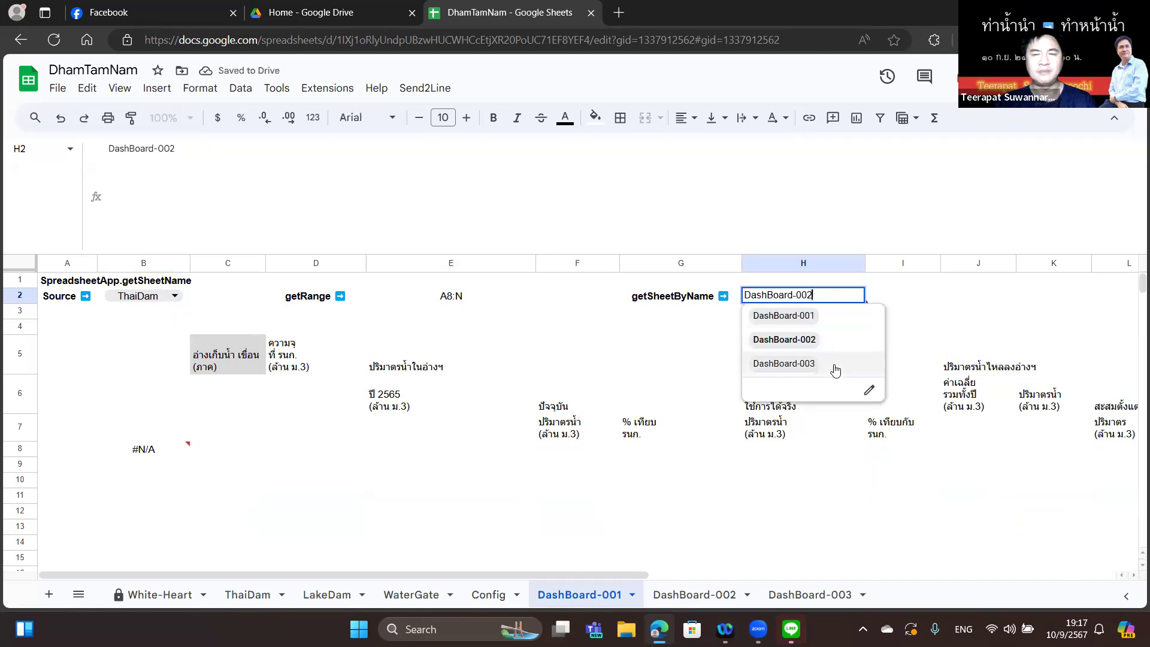
pyautogui.click(834, 364)
pyautogui.doubleClick(847, 300)
pyautogui.click(847, 313)
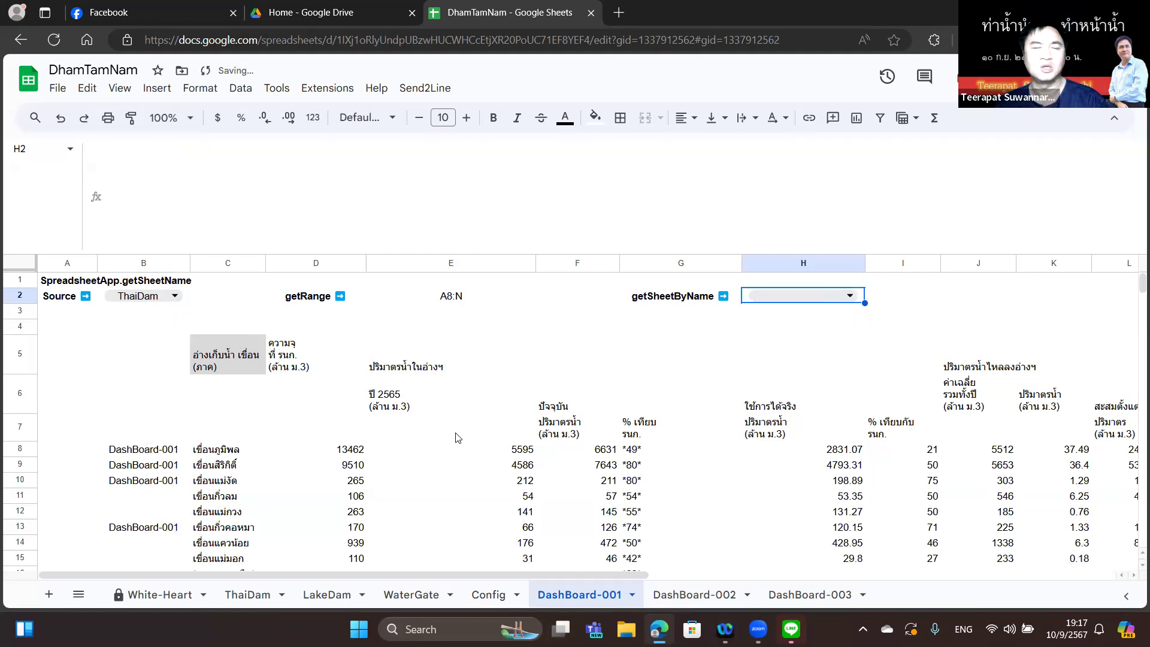
pyautogui.press('Return')
pyautogui.press('Down')
pyautogui.press('Up')
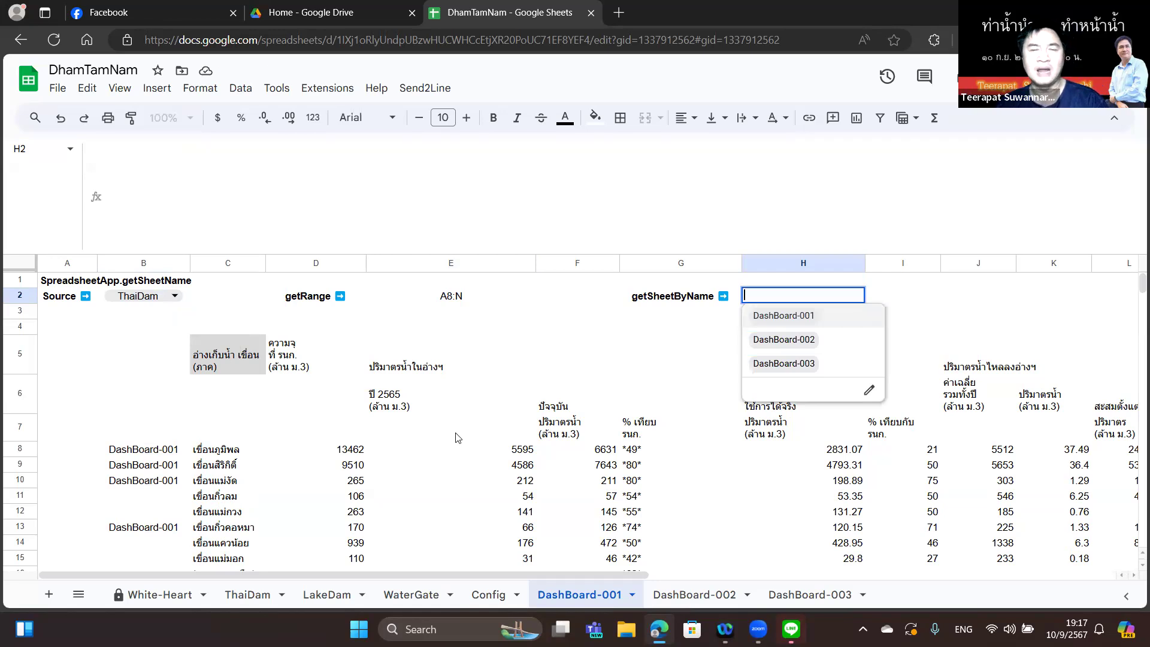
pyautogui.press('Return')
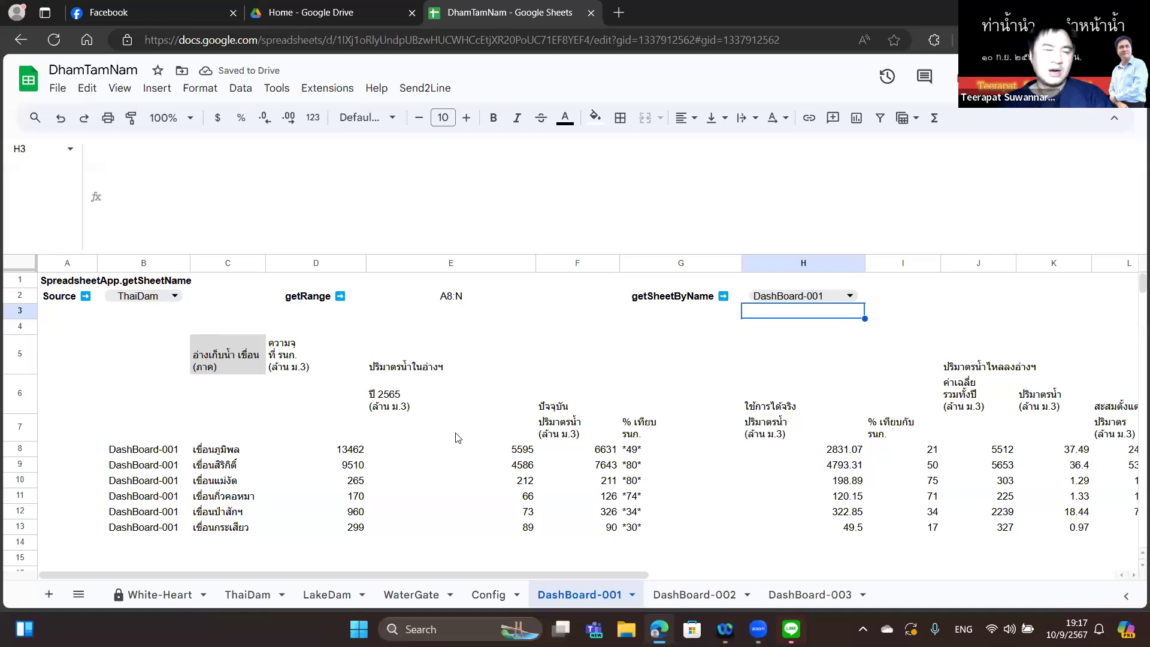
# Step: Inspect the query formula in B8 of DashBoard-001 and the cells it references, leaving it unchanged
pyautogui.click(172, 455)
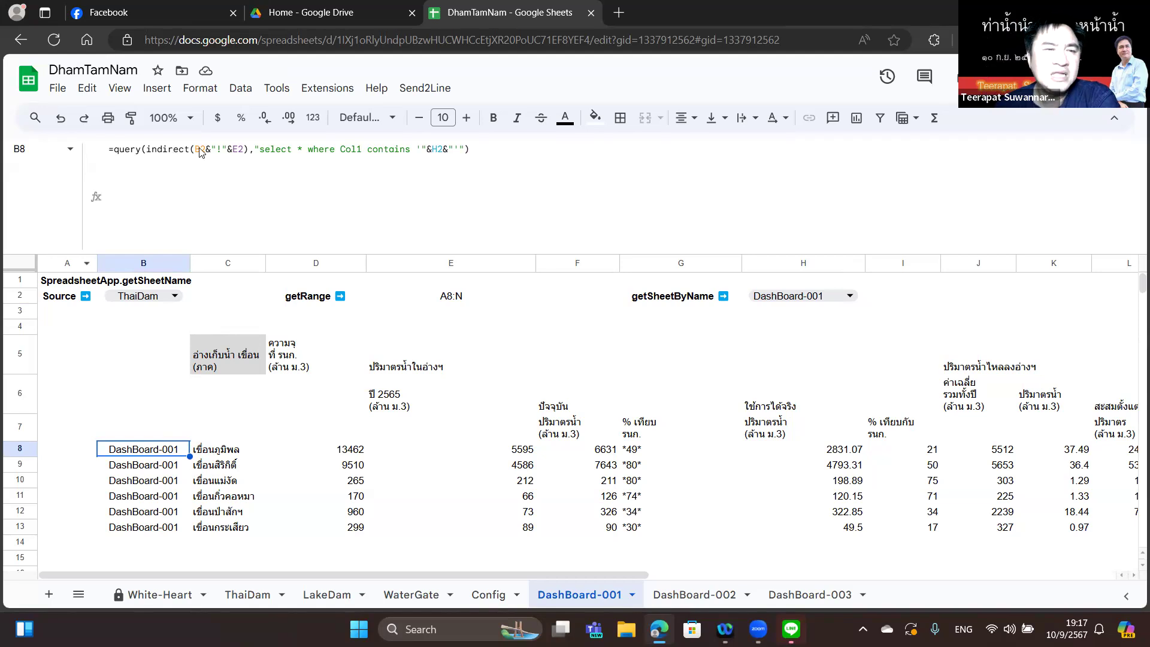
pyautogui.doubleClick(142, 455)
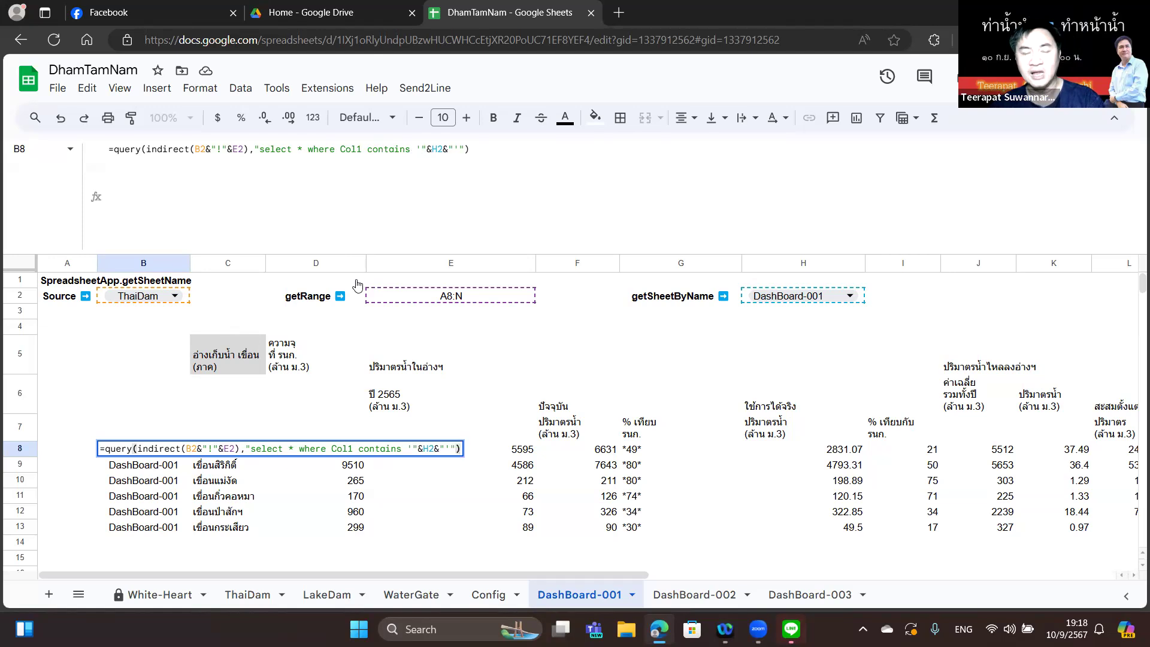
pyautogui.press('Return')
# Step: Inspect the percentage ArrayFormula in P8 and toggle the P7 checkbox on and off to compare the results
pyautogui.moveTo(331, 576); pyautogui.dragTo(711, 567)
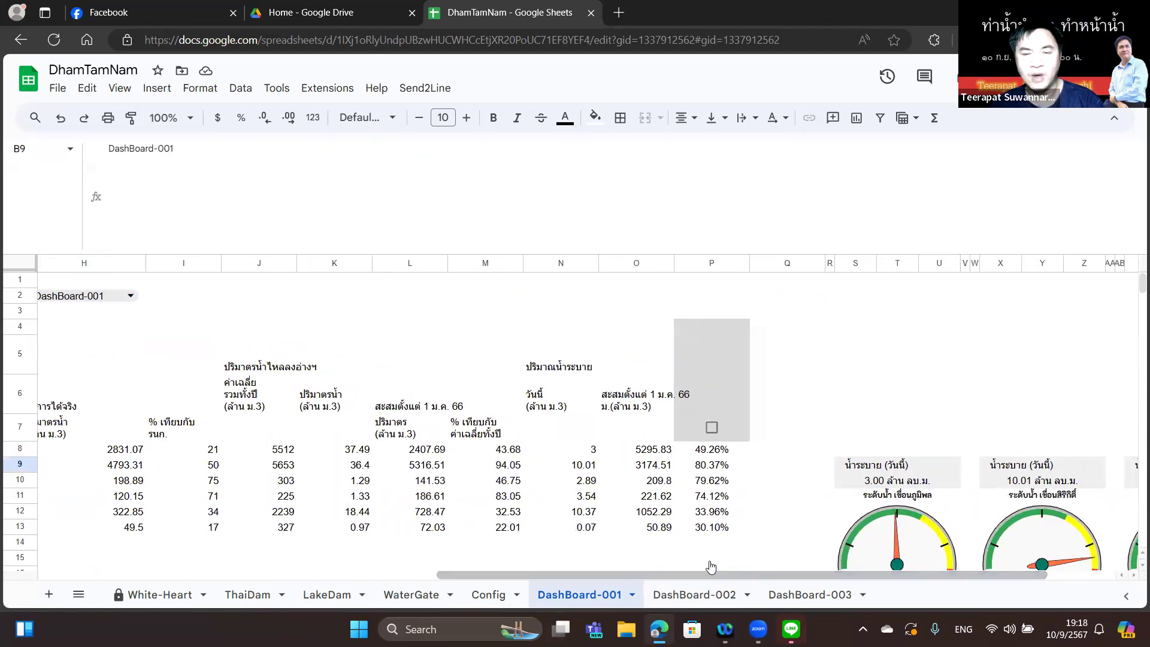
pyautogui.click(711, 450)
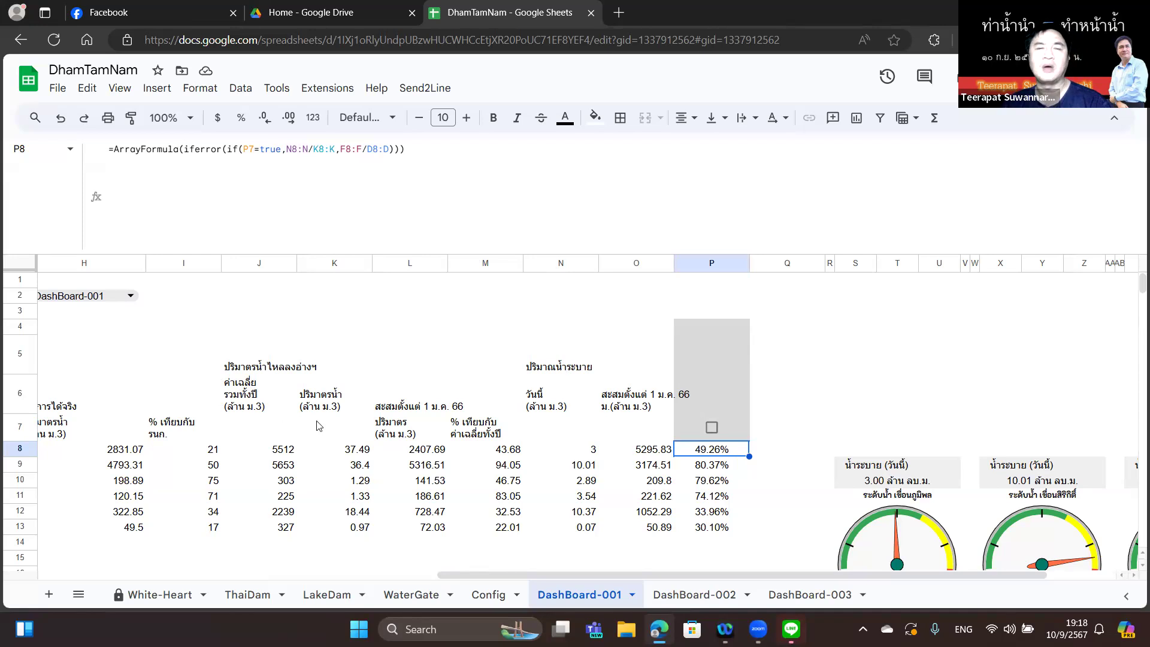
pyautogui.click(714, 428)
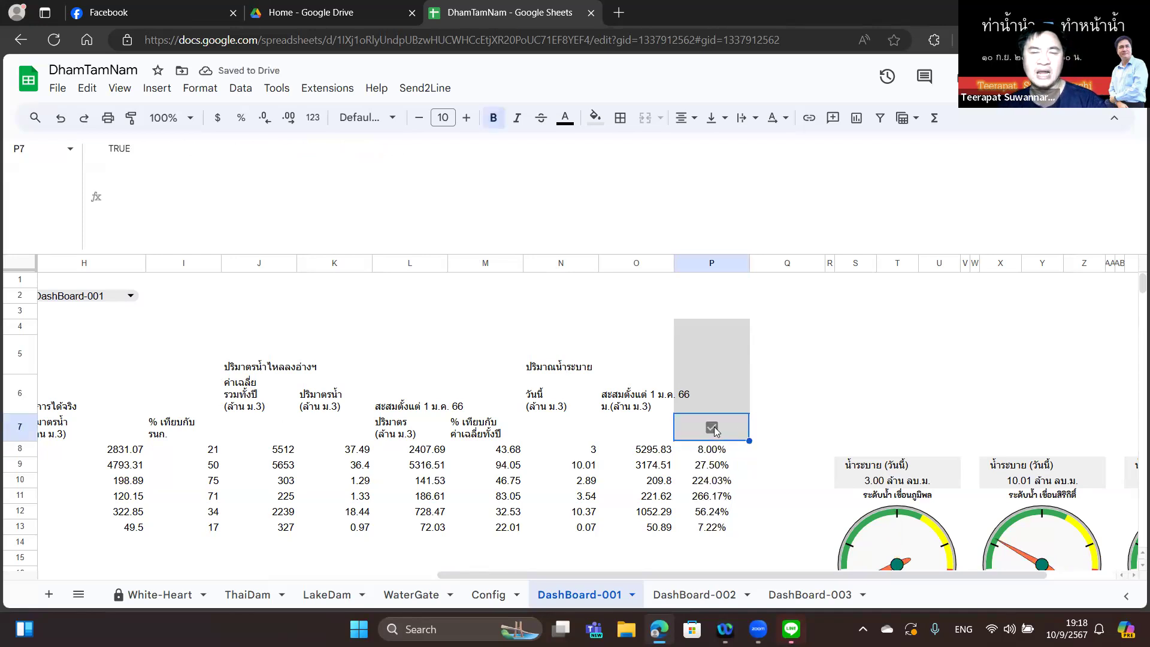
pyautogui.click(714, 428)
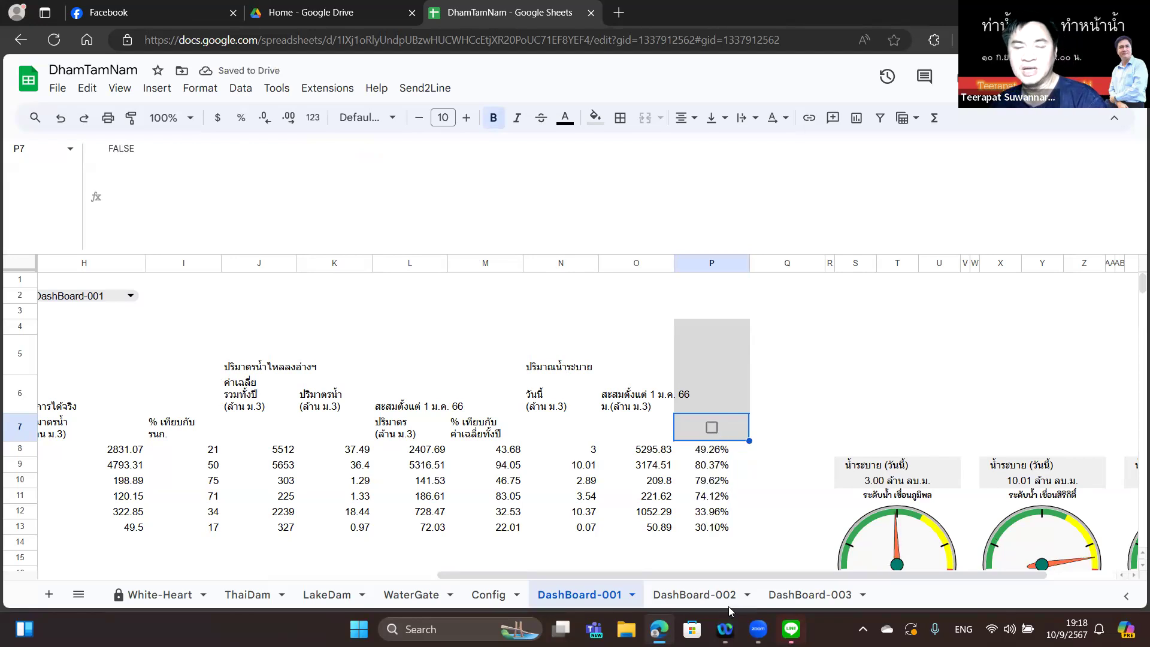
# Step: Insert a chart on DashBoard-001 and change its type to Gauge chart
pyautogui.moveTo(744, 573); pyautogui.dragTo(812, 574)
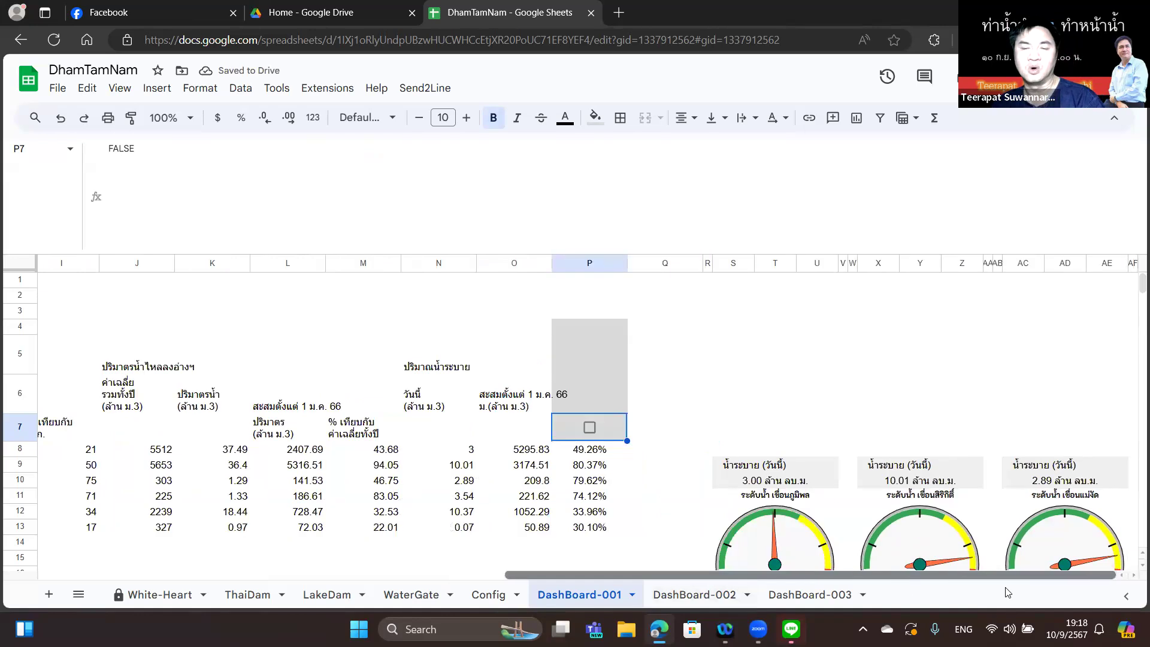
pyautogui.scroll(-2, 876, 497)
pyautogui.scroll(-3, 876, 497)
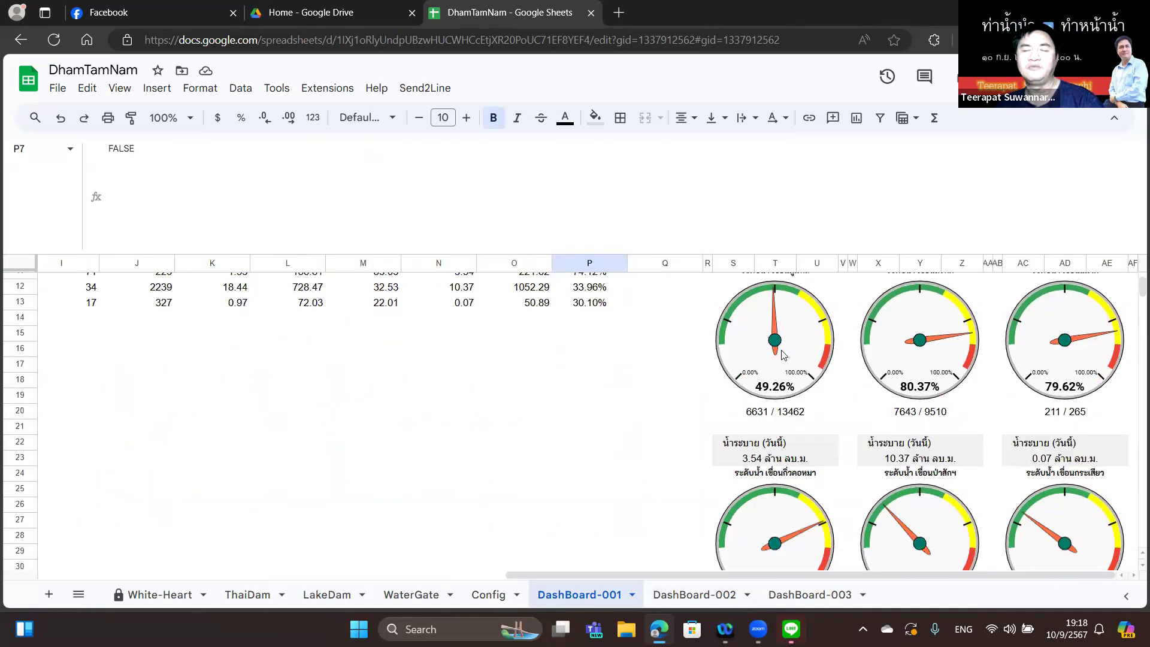
pyautogui.click(163, 93)
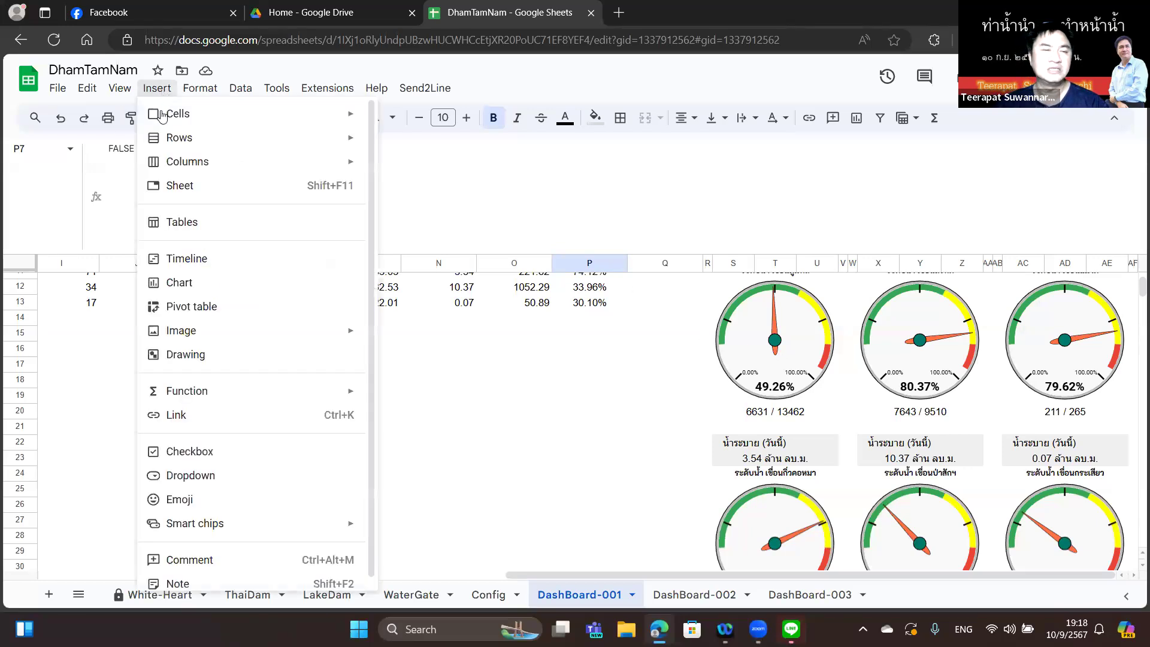
pyautogui.click(192, 282)
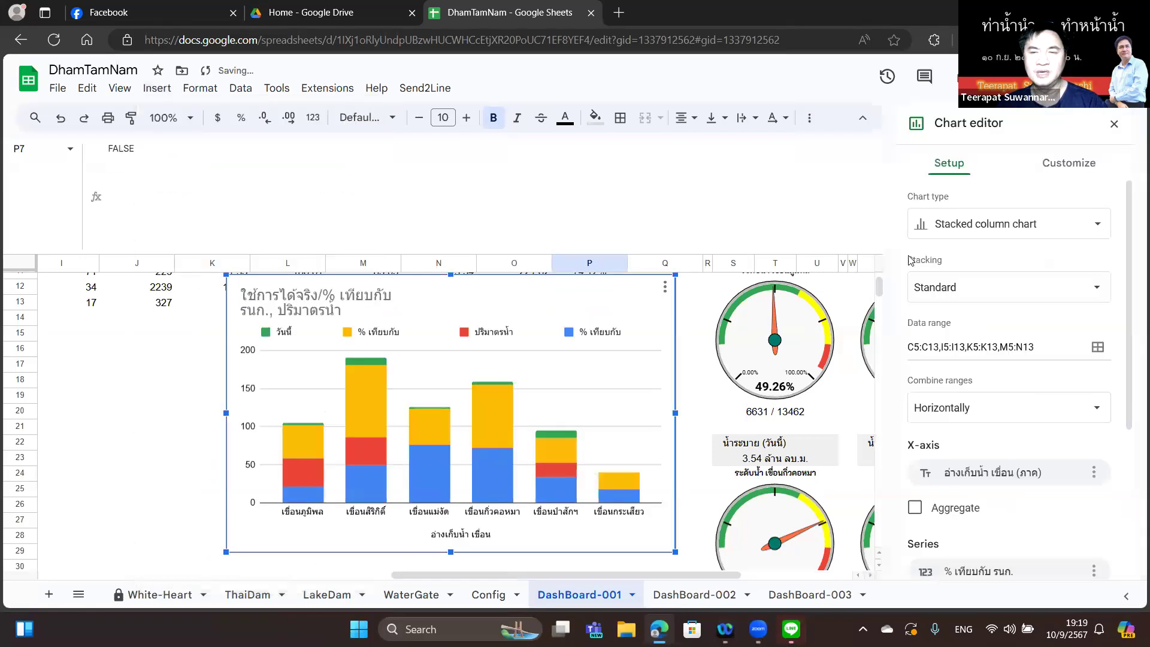
pyautogui.click(1064, 229)
pyautogui.scroll(-5, 993, 419)
pyautogui.scroll(-2, 993, 427)
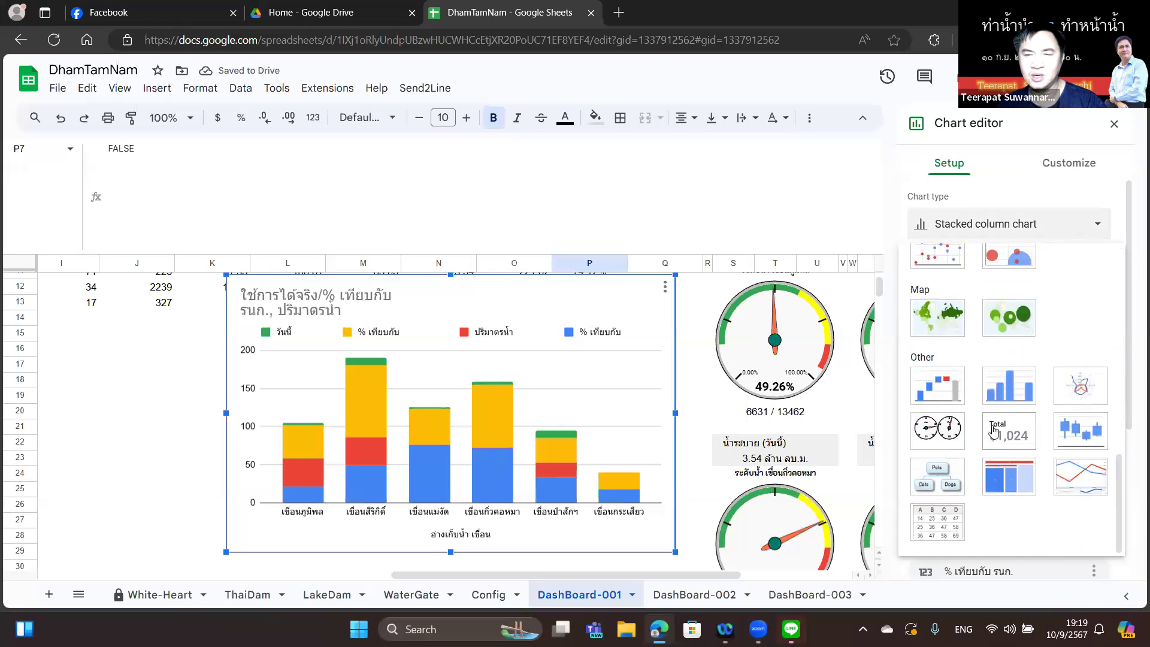
pyautogui.scroll(2, 992, 427)
pyautogui.scroll(-3, 992, 427)
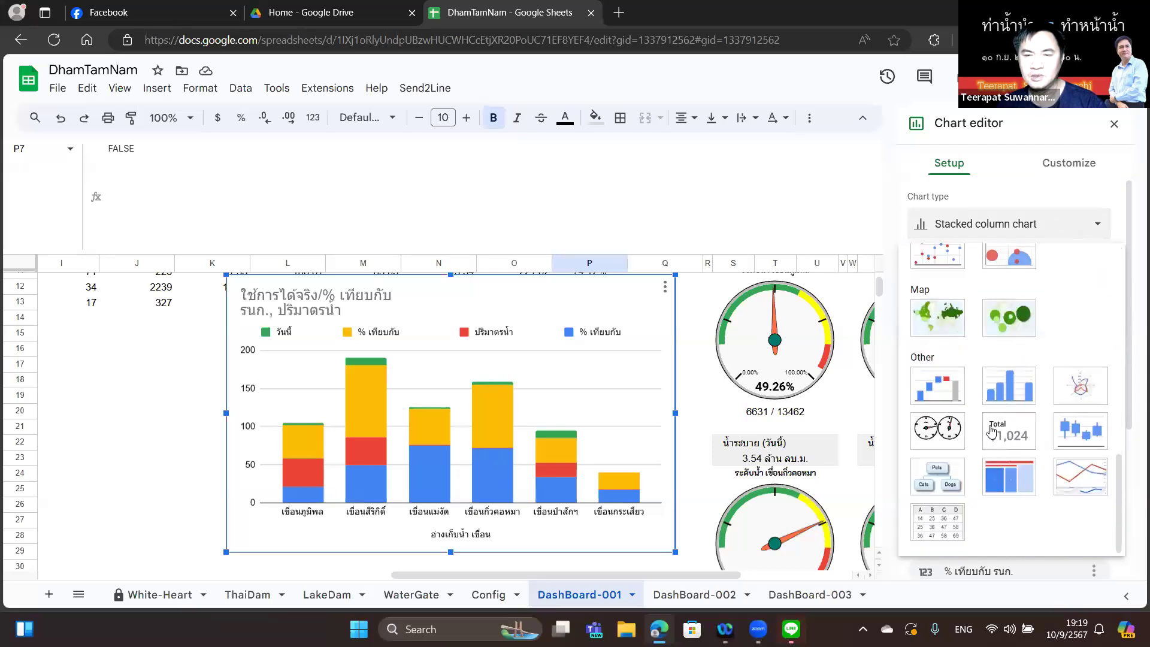
pyautogui.click(937, 429)
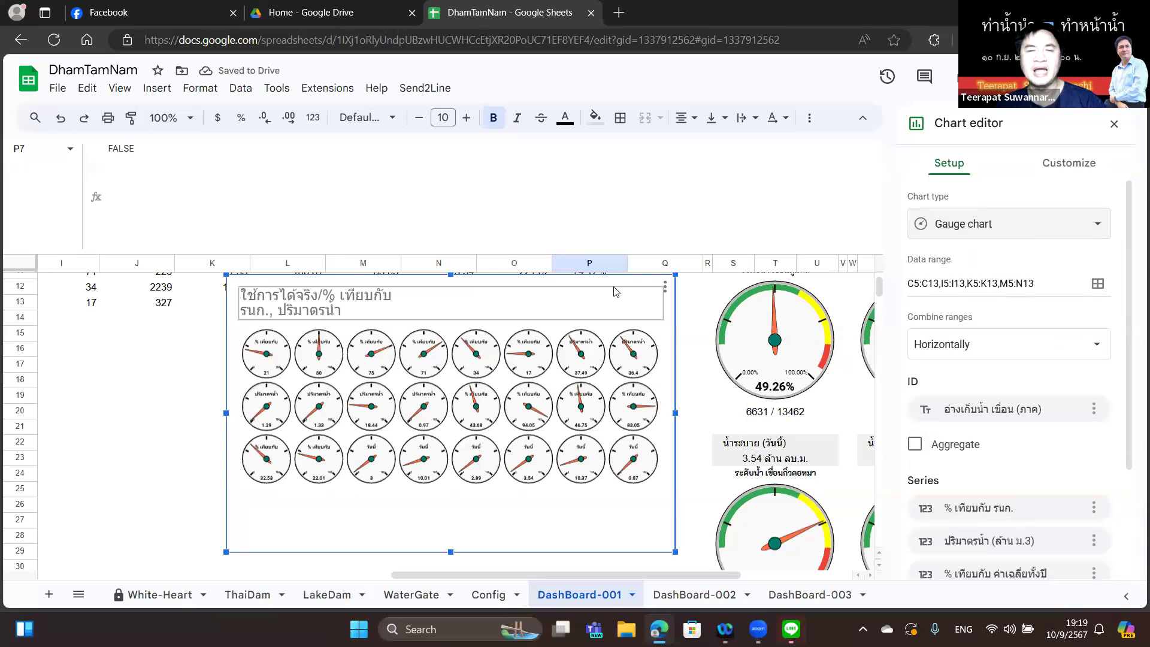
# Step: Delete the newly inserted gauge chart from DashBoard-001
pyautogui.click(663, 287)
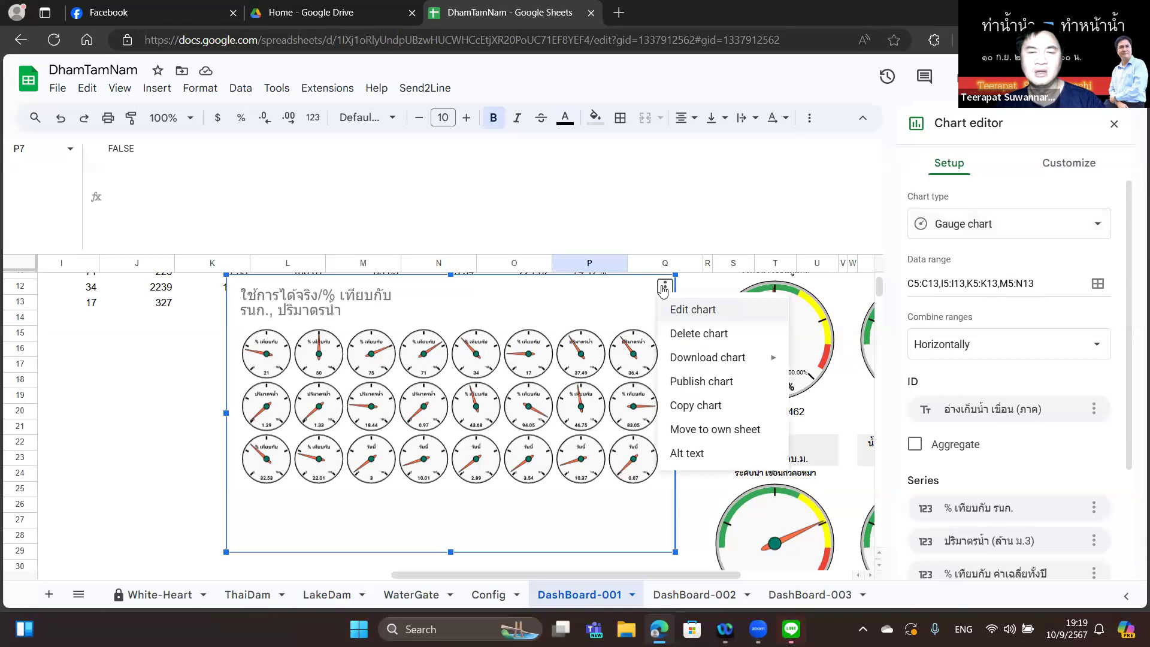
pyautogui.press('Return')
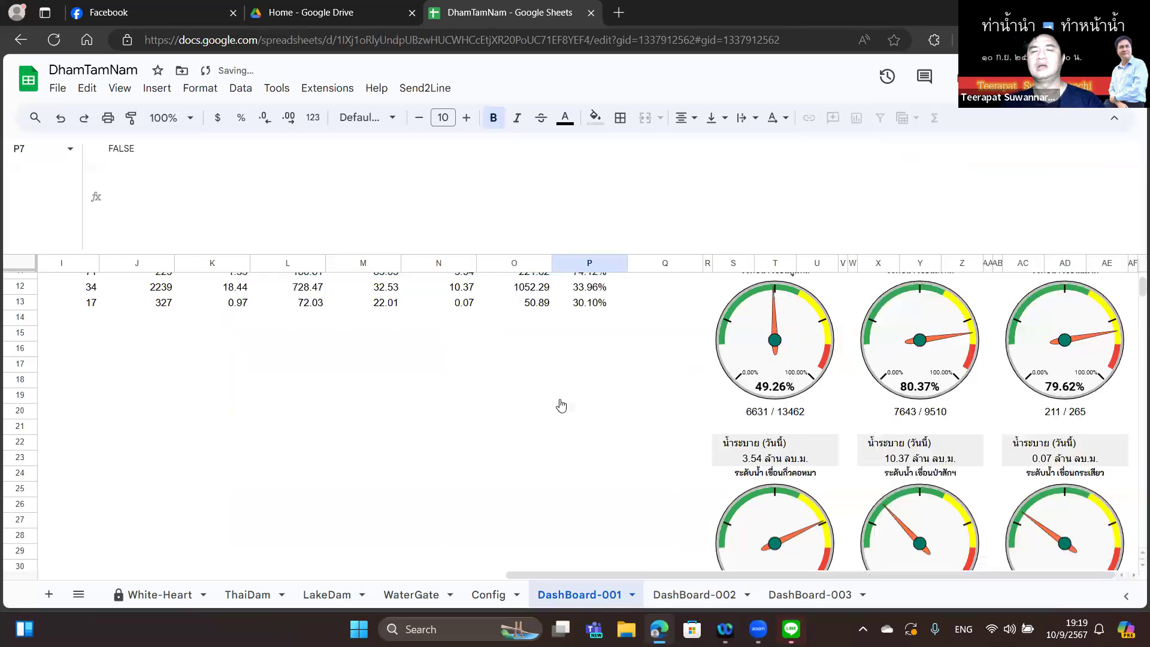
# Step: Check the index numbers in row 9 above the gauges and the water release index formulas in row 10
pyautogui.scroll(3, 791, 401)
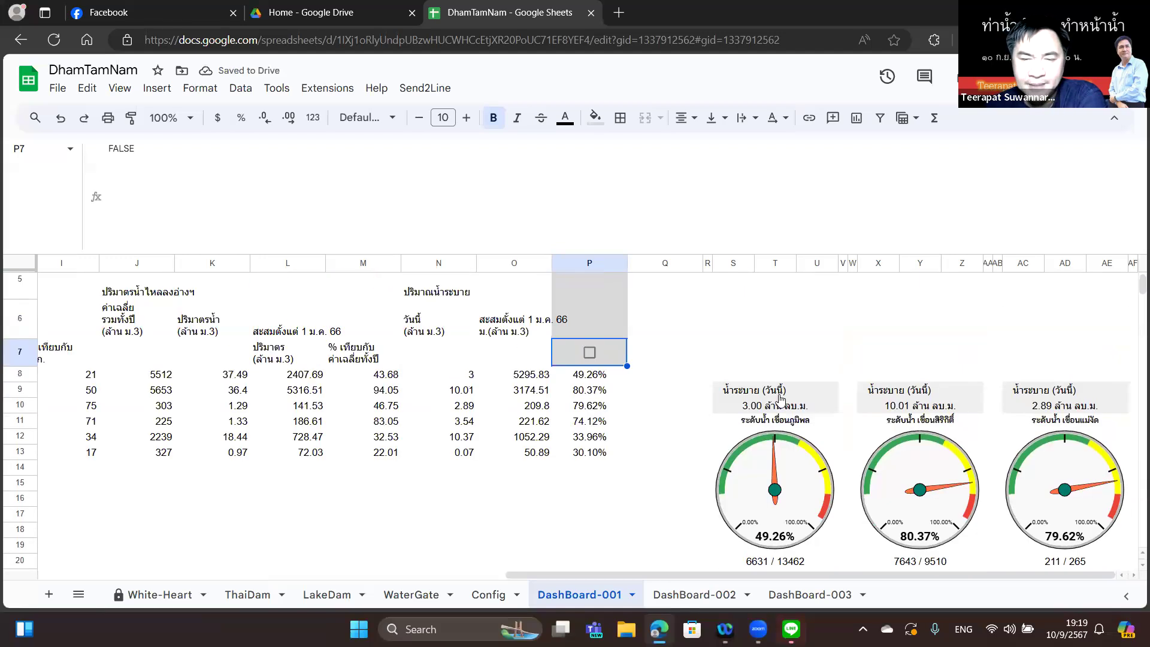
pyautogui.click(779, 396)
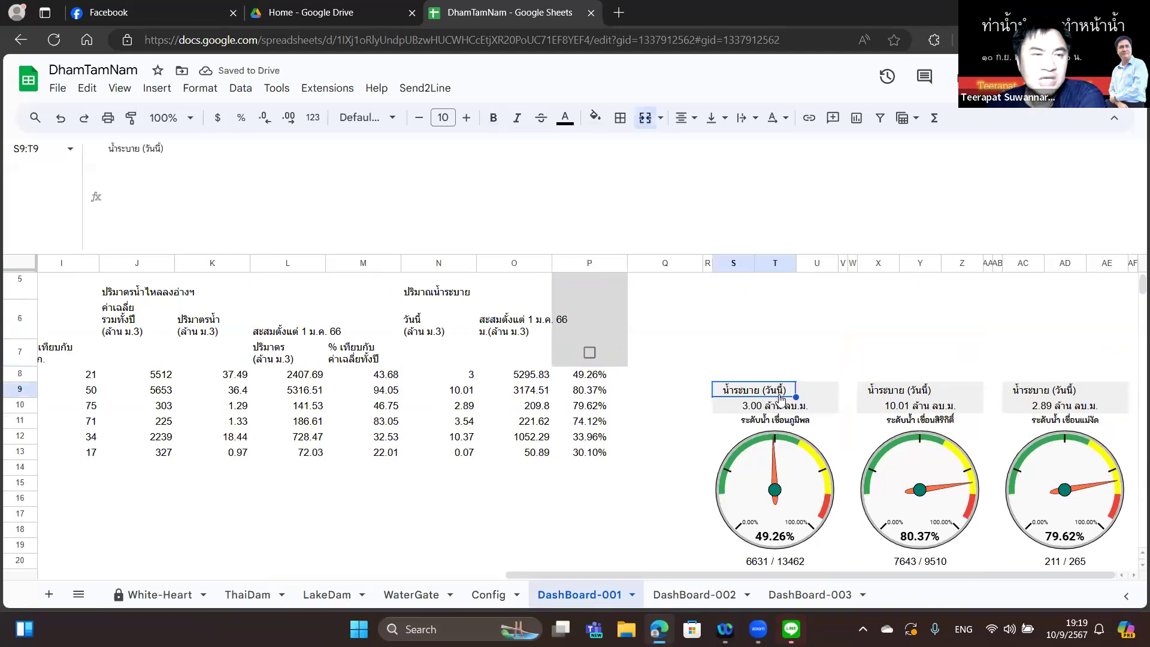
pyautogui.click(827, 387)
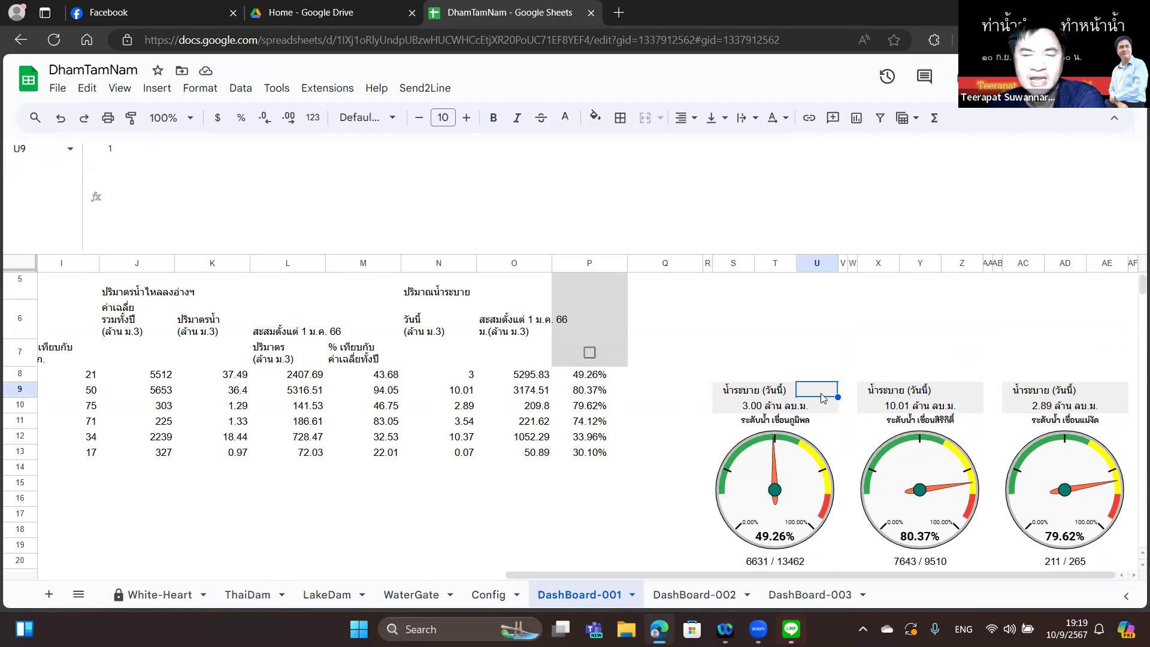
pyautogui.click(976, 390)
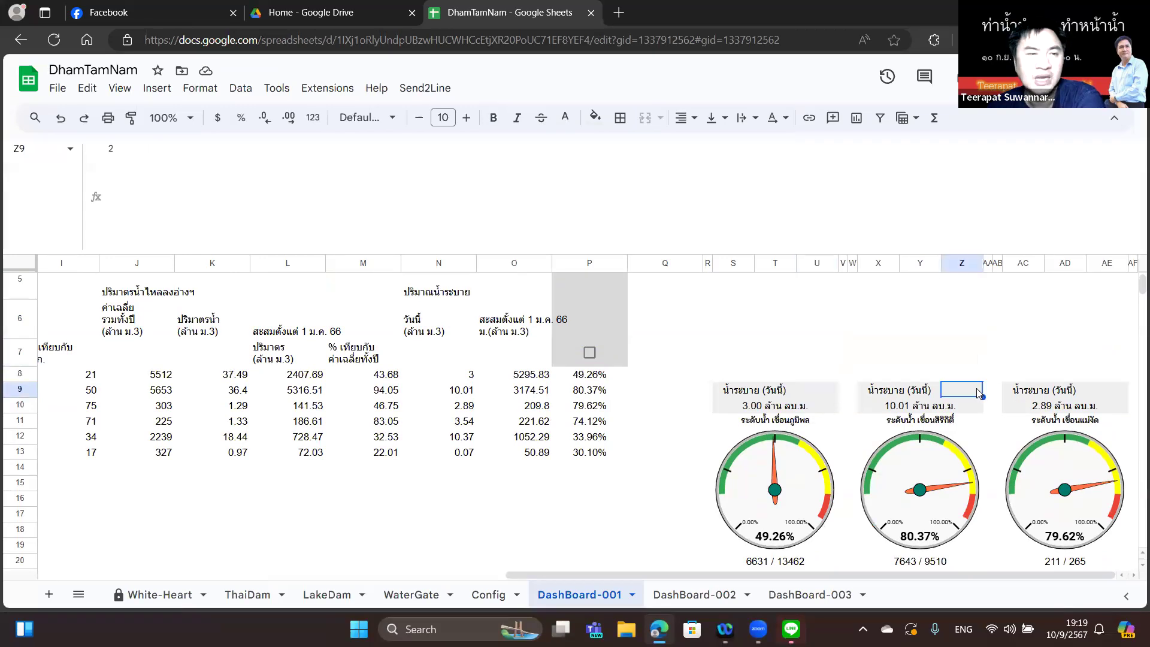
pyautogui.click(1108, 390)
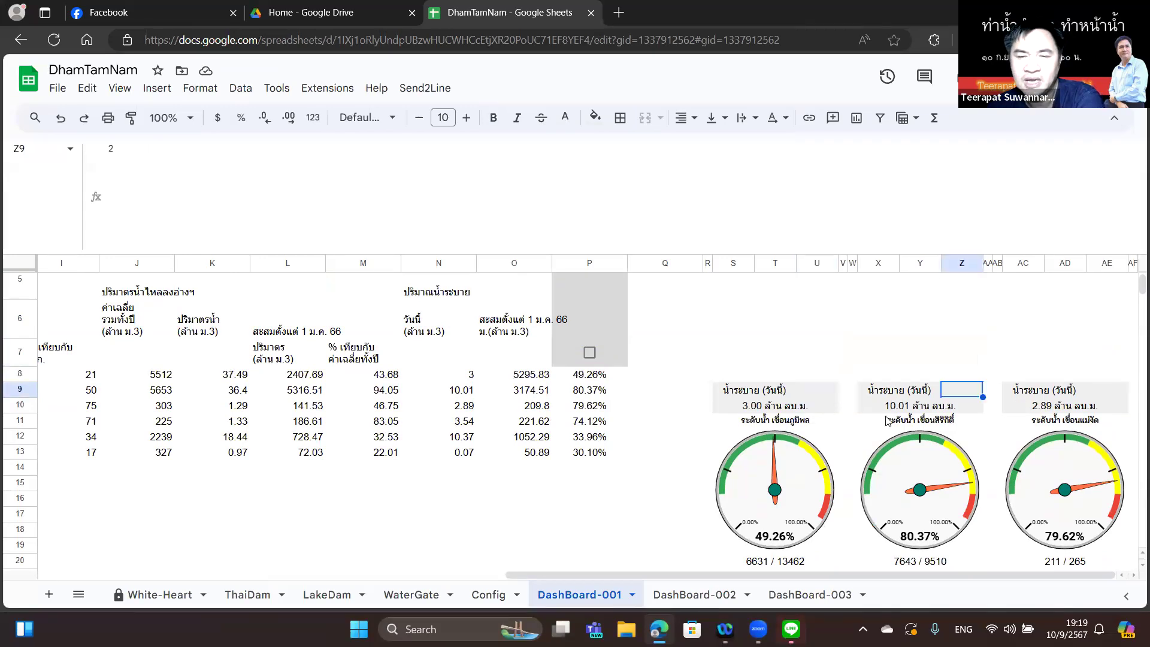
pyautogui.click(773, 412)
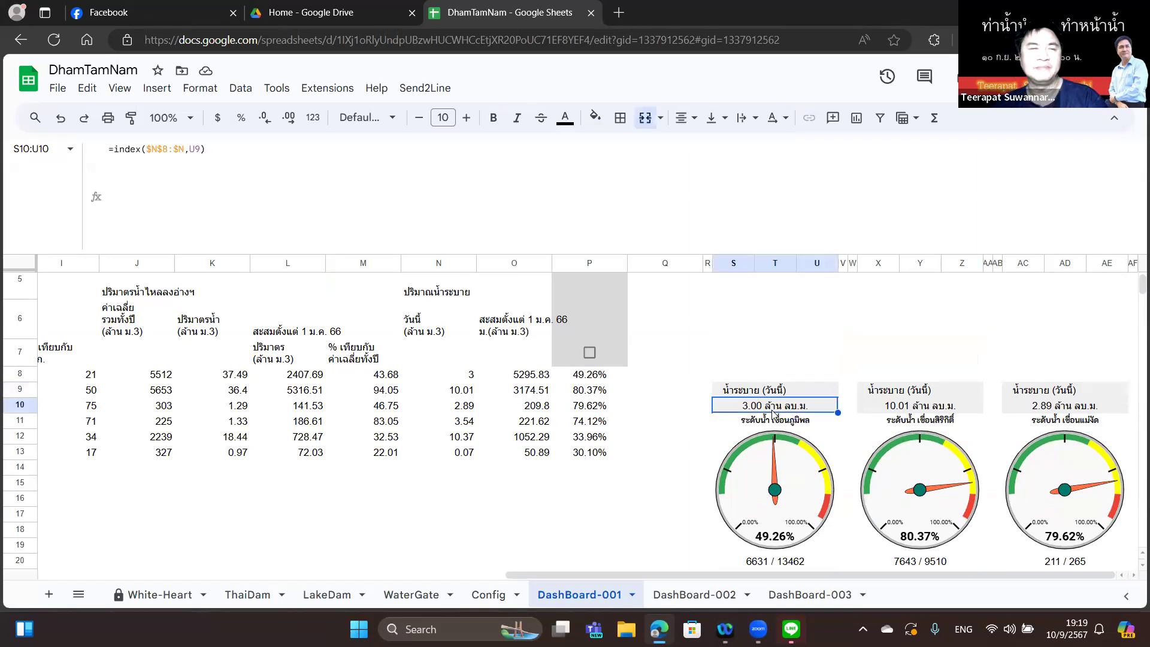
pyautogui.click(900, 411)
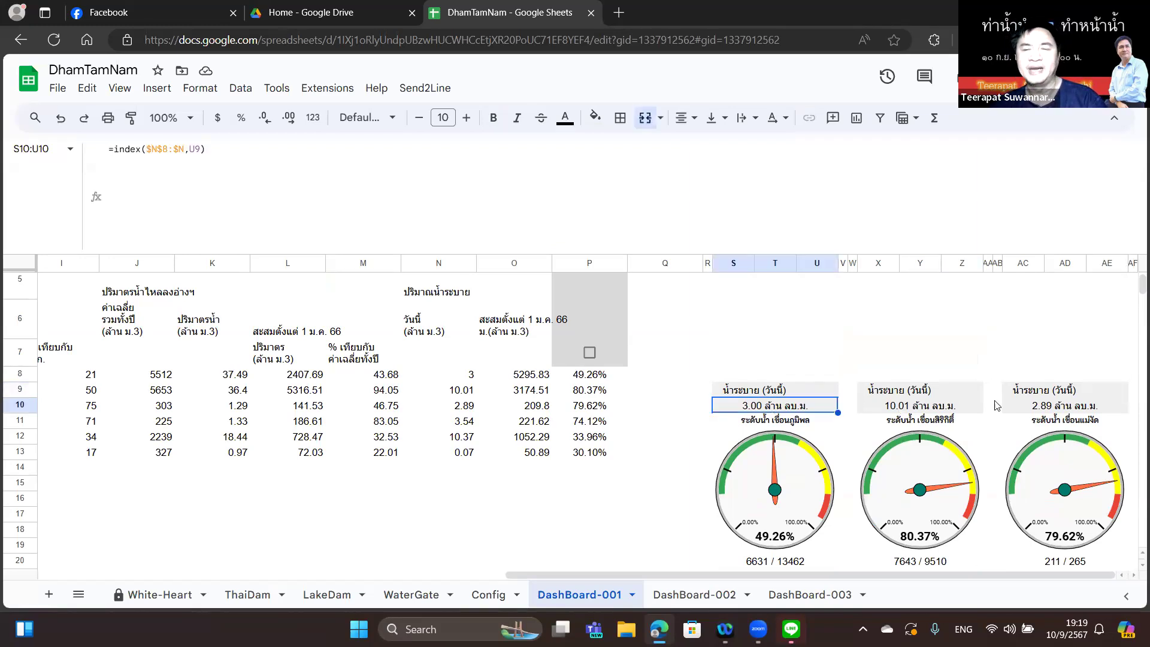
pyautogui.click(1030, 409)
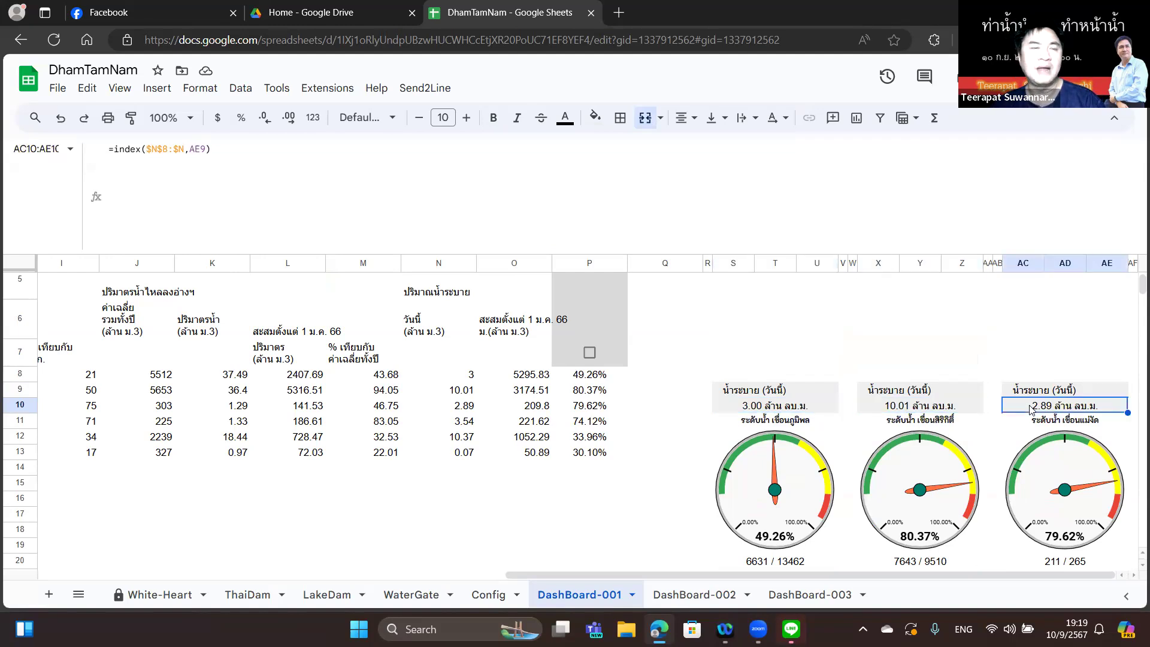
# Step: Check the gauge title formulas in row 11 and the conditional value formula in S20 below the first gauge
pyautogui.click(766, 422)
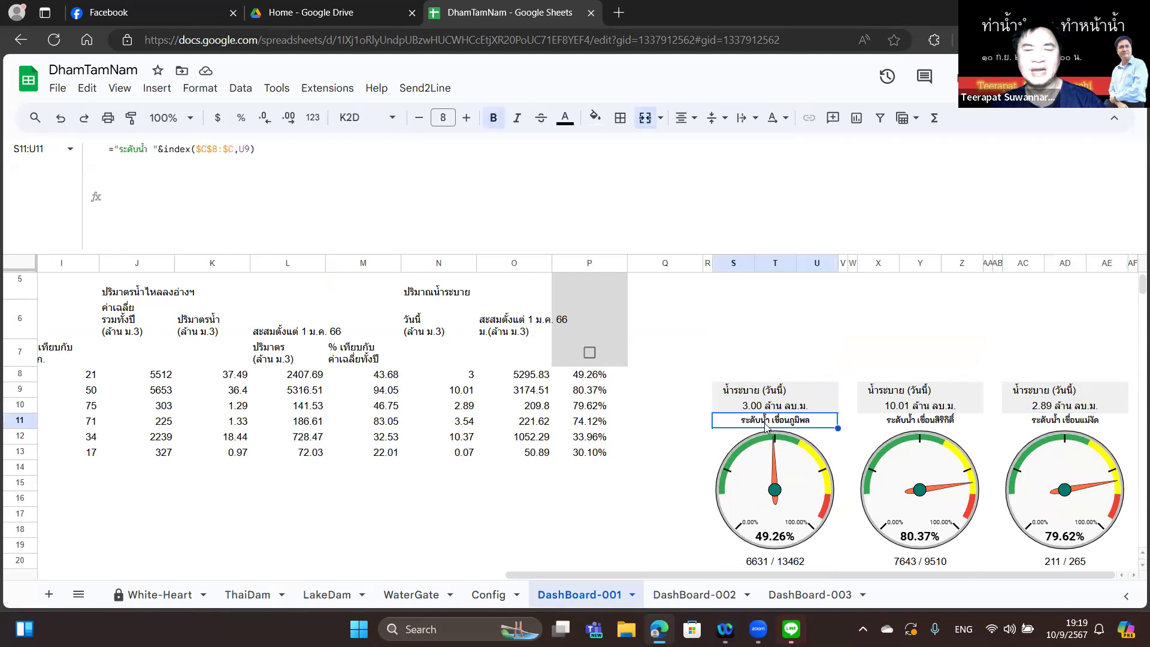
pyautogui.click(896, 424)
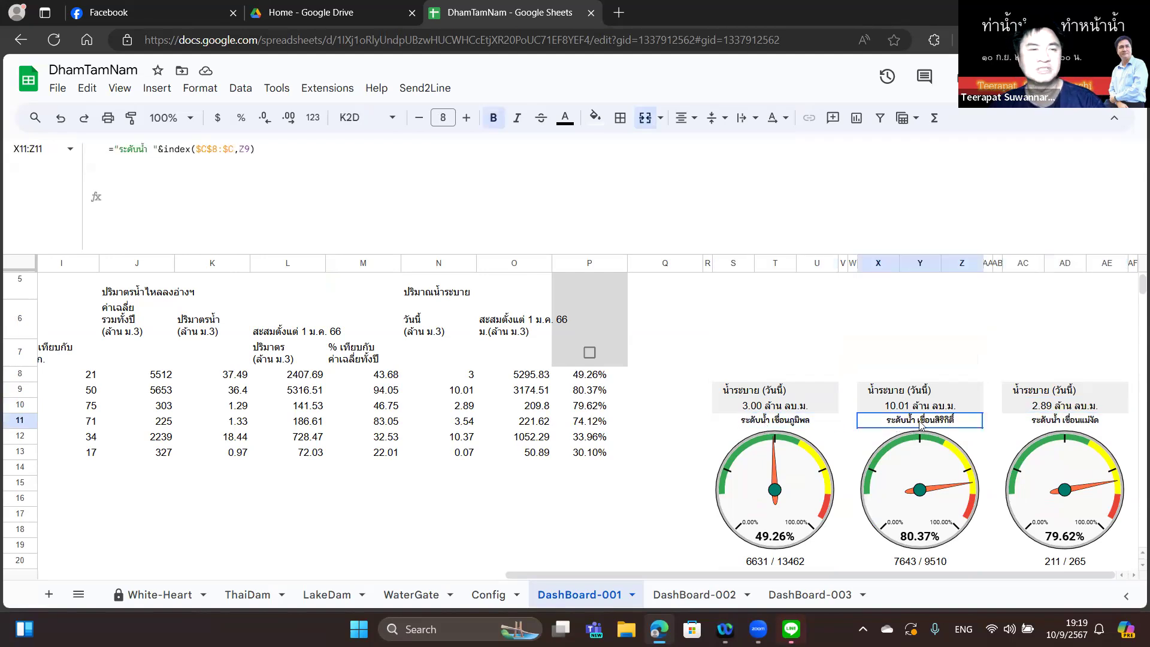
pyautogui.click(1036, 424)
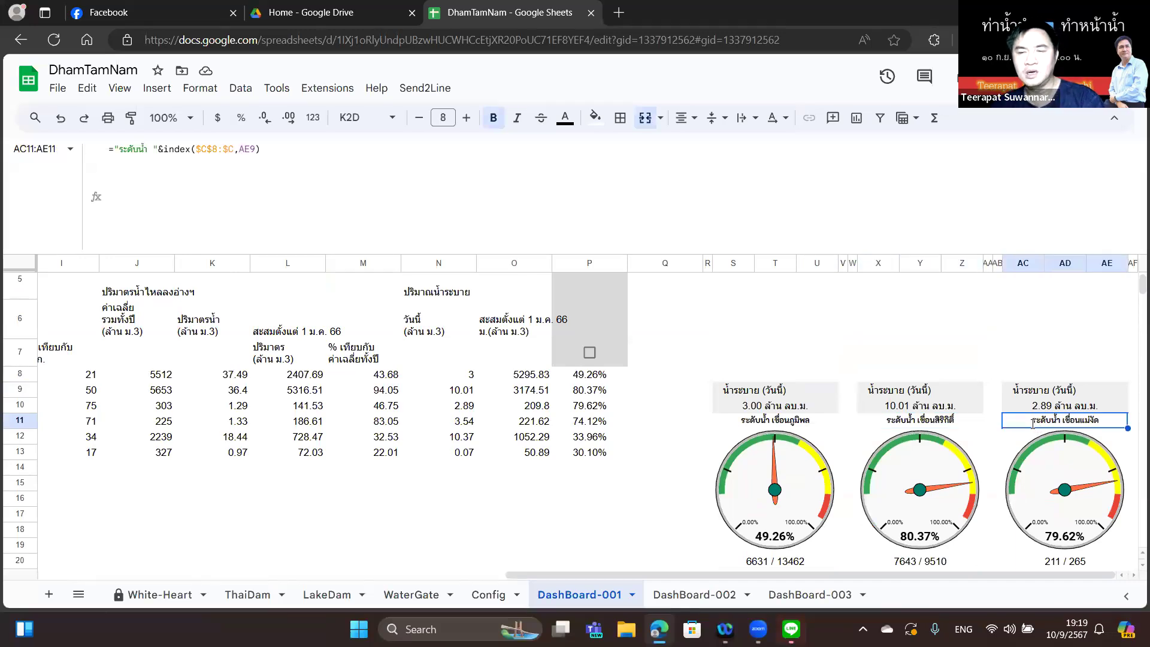
pyautogui.doubleClick(1032, 423)
pyautogui.press('Escape')
pyautogui.scroll(-3, 880, 466)
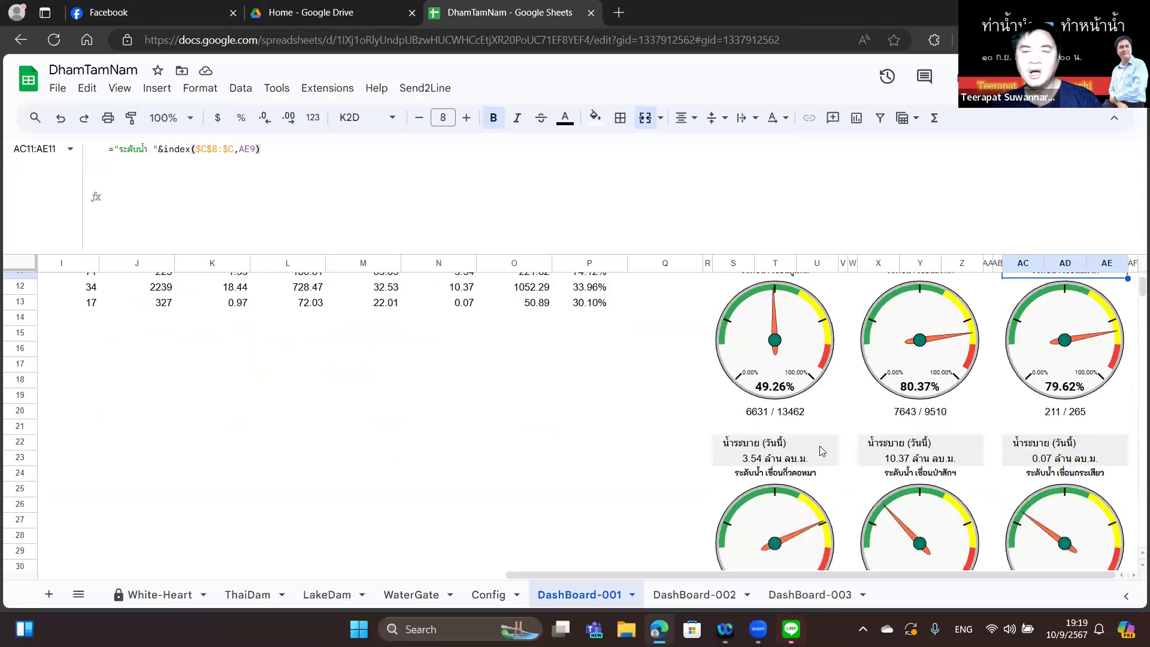
pyautogui.click(758, 413)
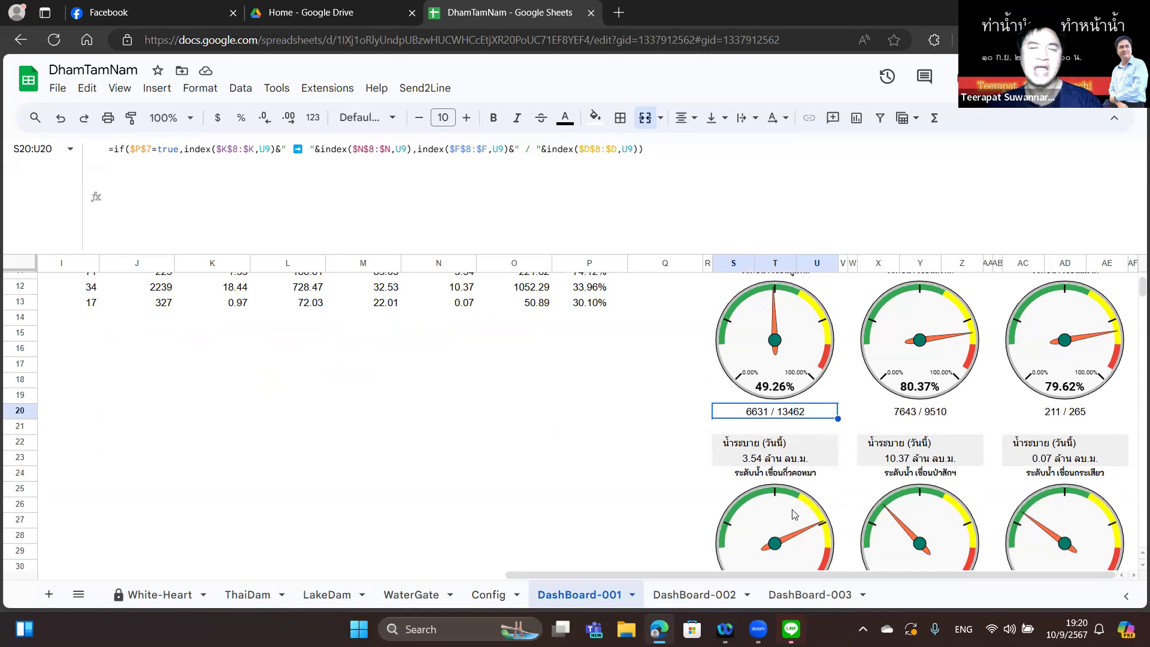
# Step: View the source, range and filtered data on the DashBoard-002 and DashBoard-003 sheets
pyautogui.click(713, 596)
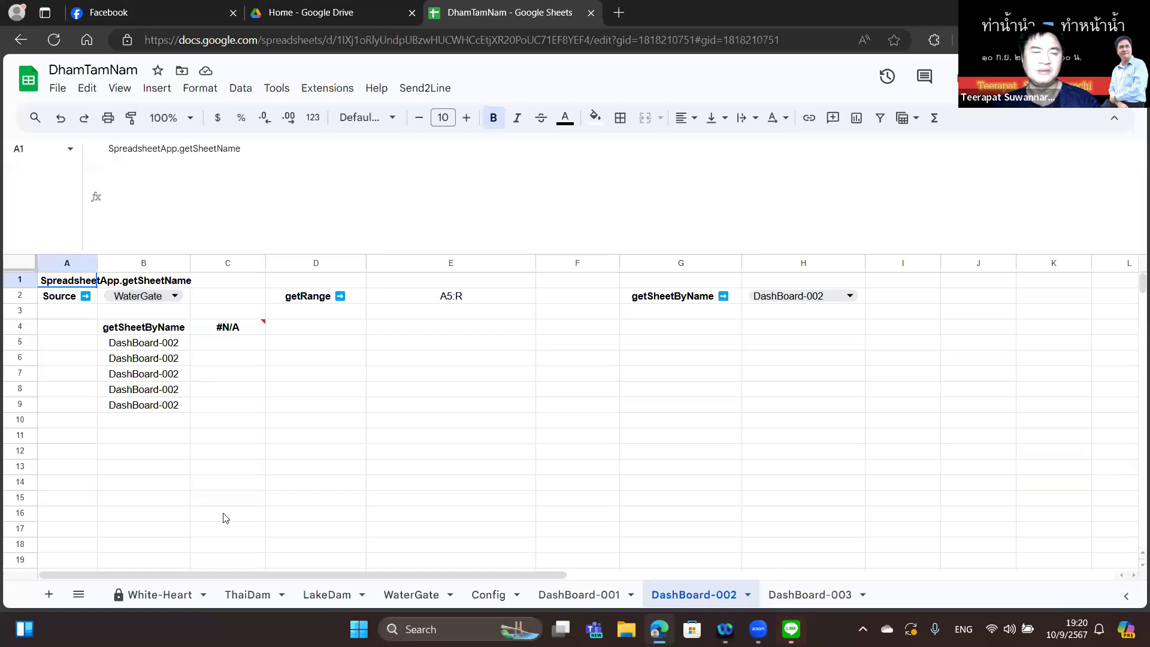
pyautogui.click(781, 596)
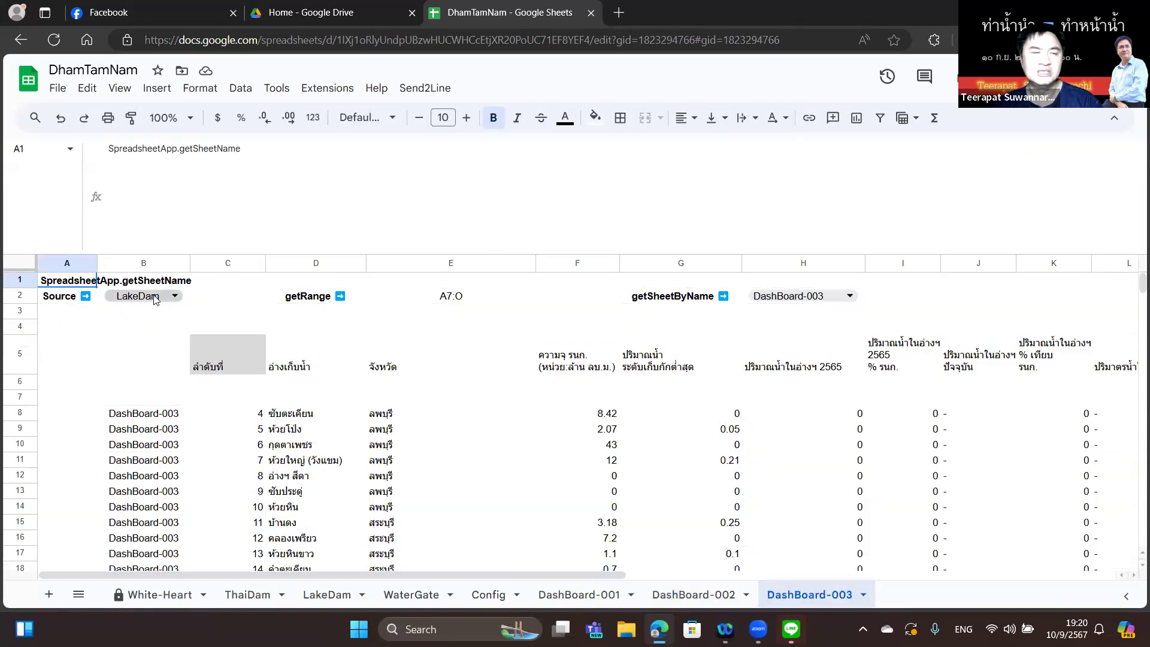
# Step: Check the source options in B2, the range formula in E2 and the query formula in B8 on DashBoard-003
pyautogui.click(171, 297)
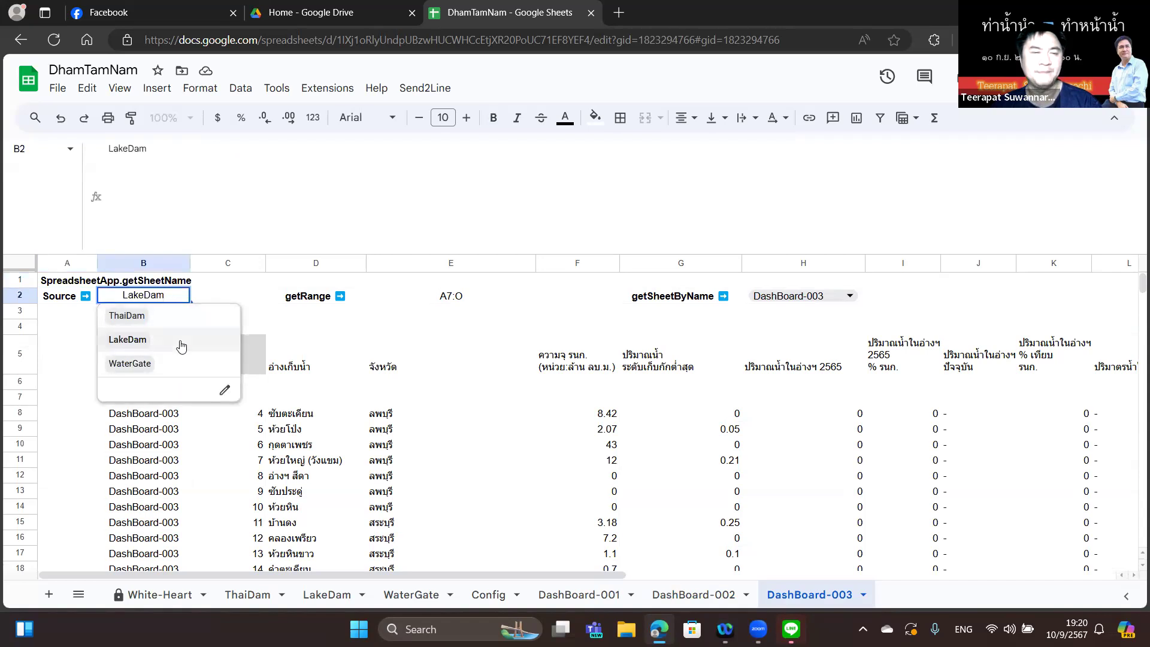
pyautogui.click(181, 346)
pyautogui.click(455, 304)
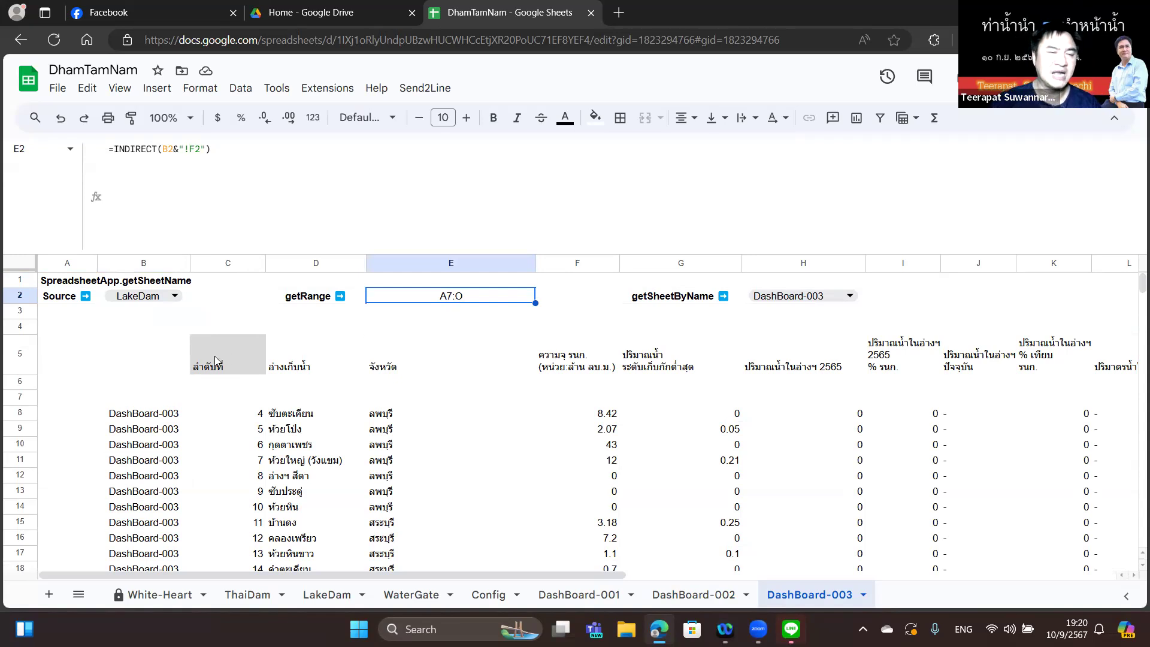
pyautogui.click(145, 413)
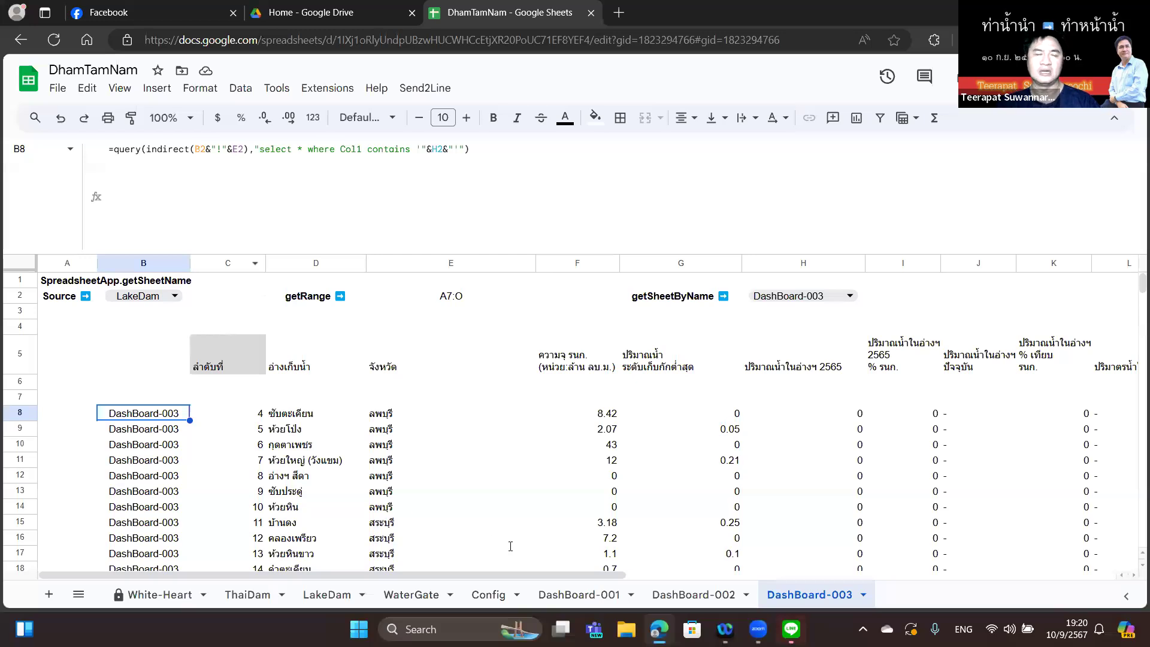
# Step: View the gauge charts on DashBoard-003 and shrink the formula bar to a single line
pyautogui.moveTo(568, 576); pyautogui.dragTo(1057, 577)
pyautogui.scroll(-3, 971, 481)
pyautogui.scroll(-5, 971, 480)
pyautogui.scroll(3, 971, 479)
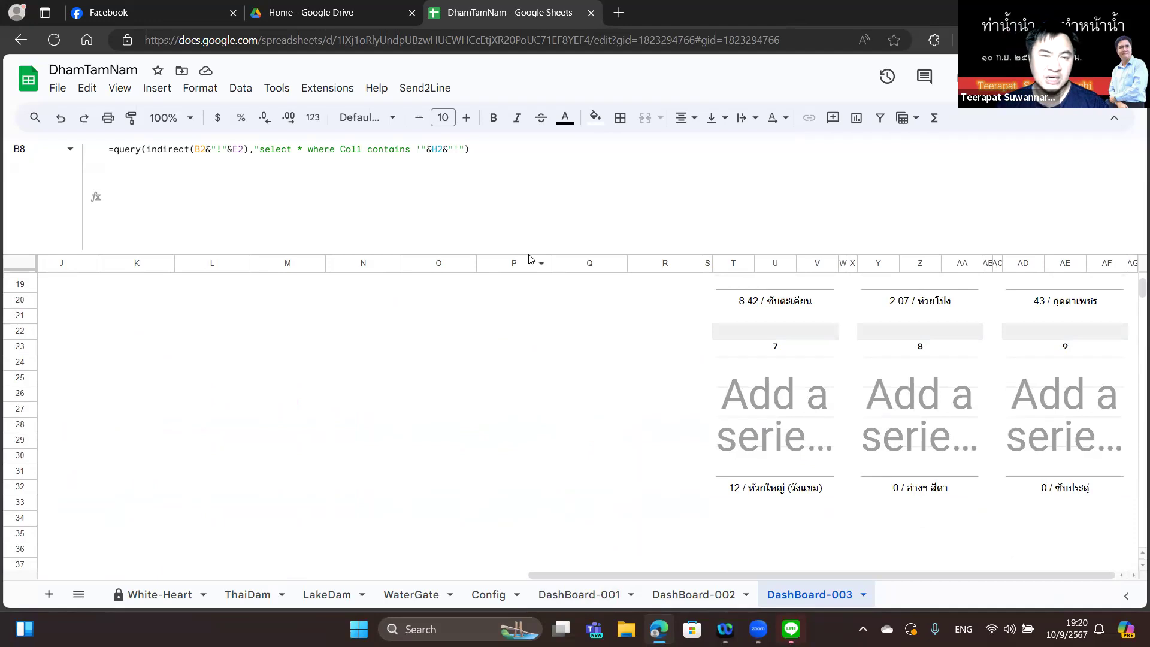
pyautogui.moveTo(518, 163); pyautogui.dragTo(515, 160)
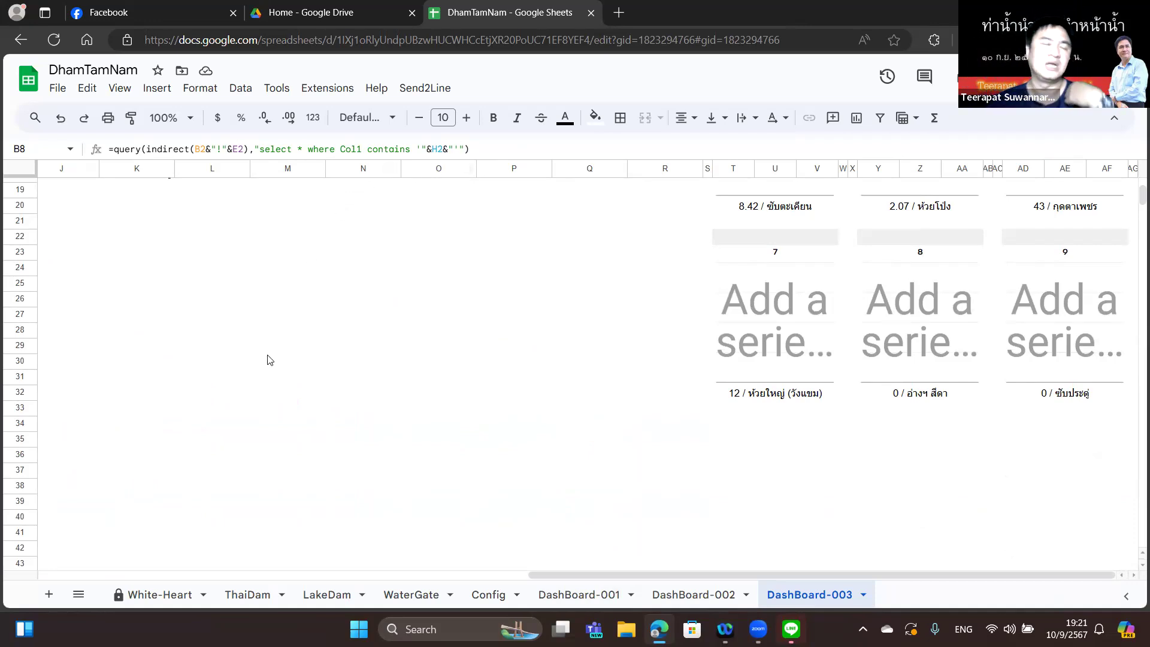
# Step: Open the WaterFlow spreadsheet from Google Drive and look over the whole Flow diagram
pyautogui.click(340, 19)
pyautogui.click(289, 393)
pyautogui.doubleClick(289, 395)
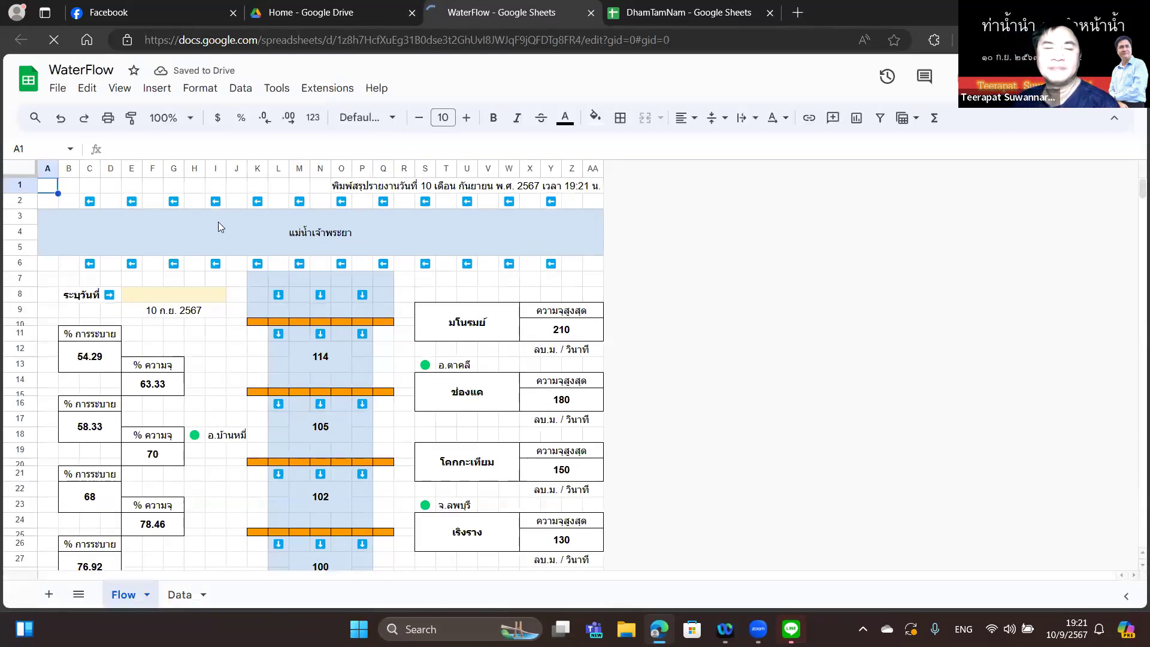
pyautogui.scroll(-5, 310, 383)
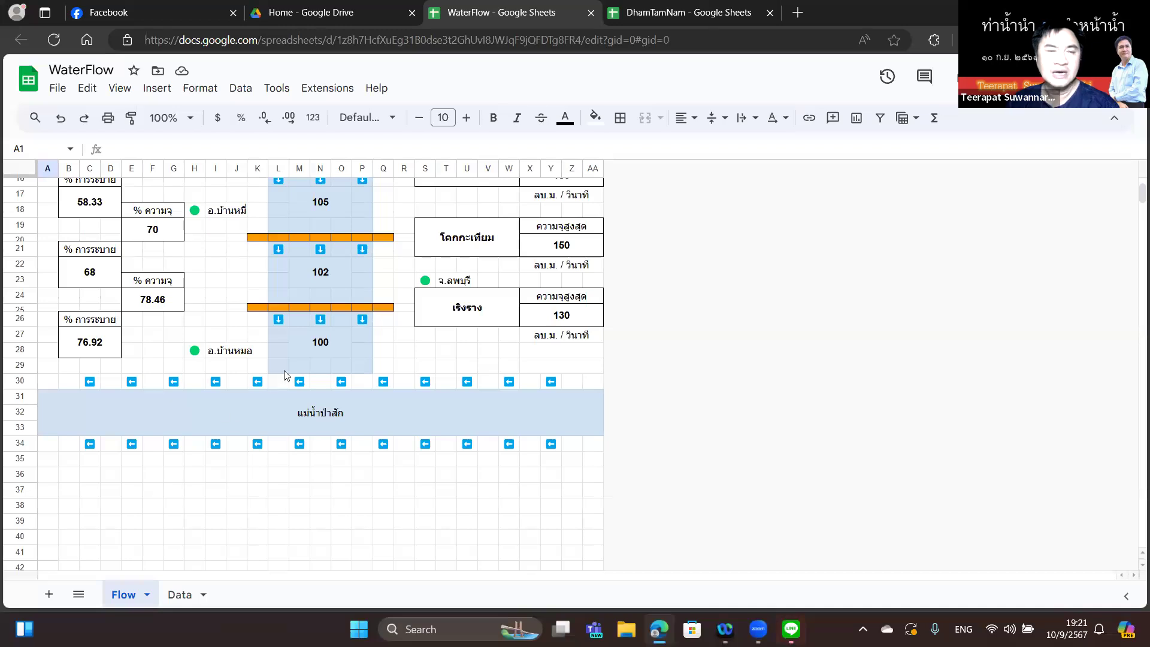
pyautogui.scroll(5, 291, 351)
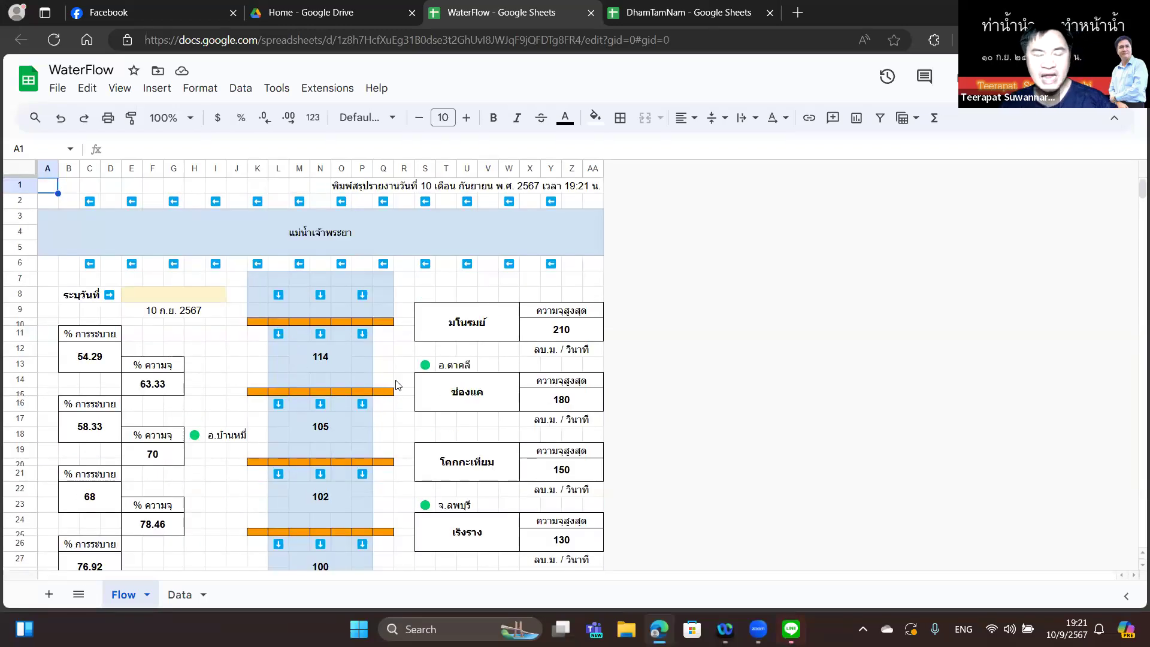
# Step: Check the มโนรมย์ station cell, its maximum capacity, the flow lookup formula in M12 and the ช่องแค capacity
pyautogui.click(461, 338)
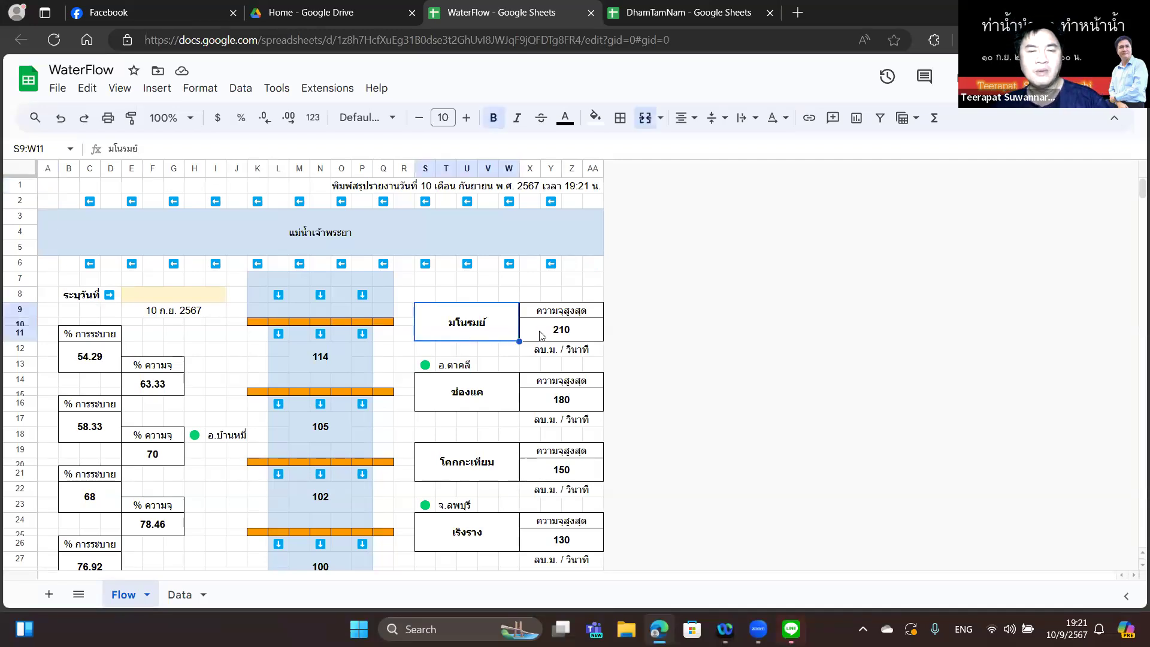
pyautogui.click(561, 331)
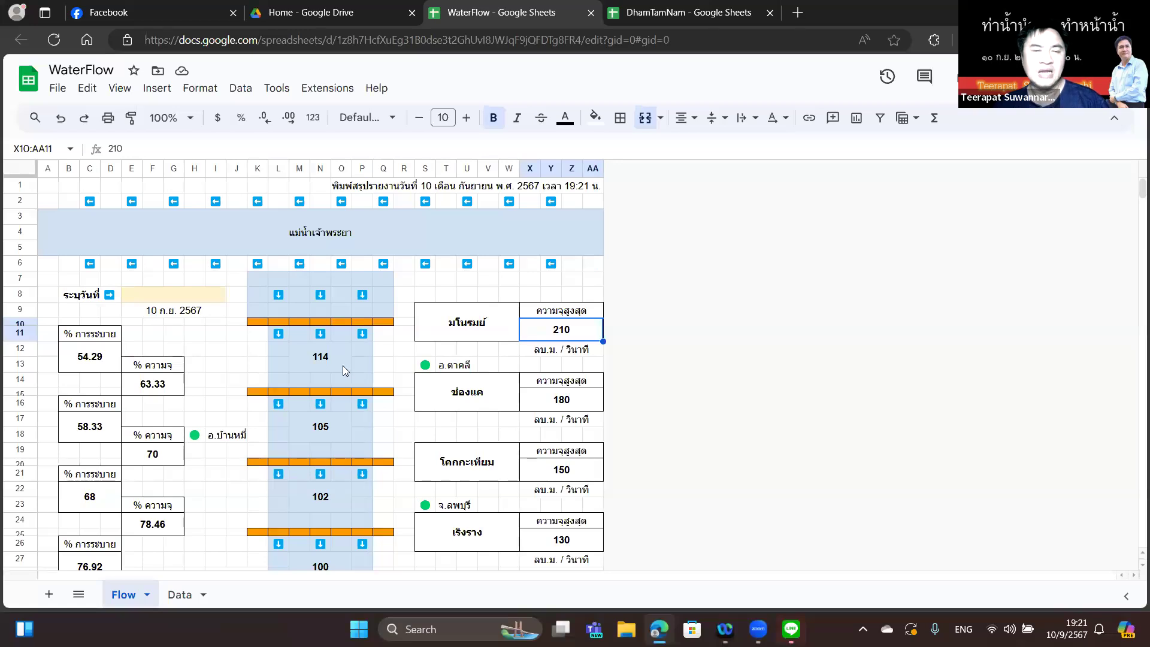
pyautogui.click(325, 365)
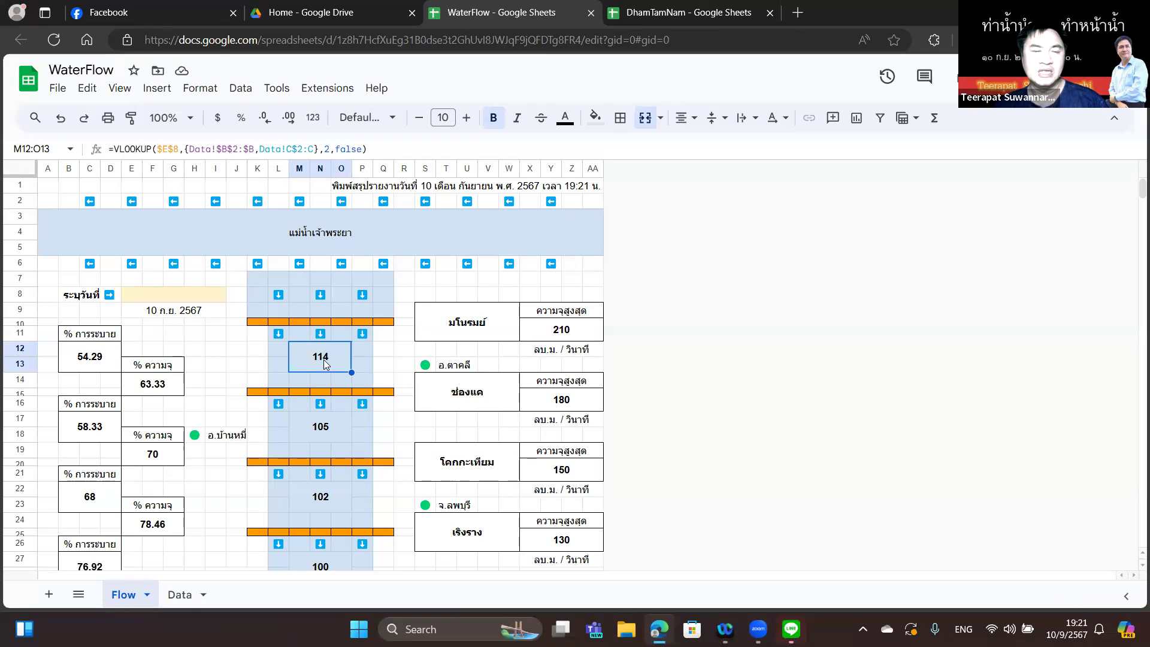
pyautogui.click(568, 406)
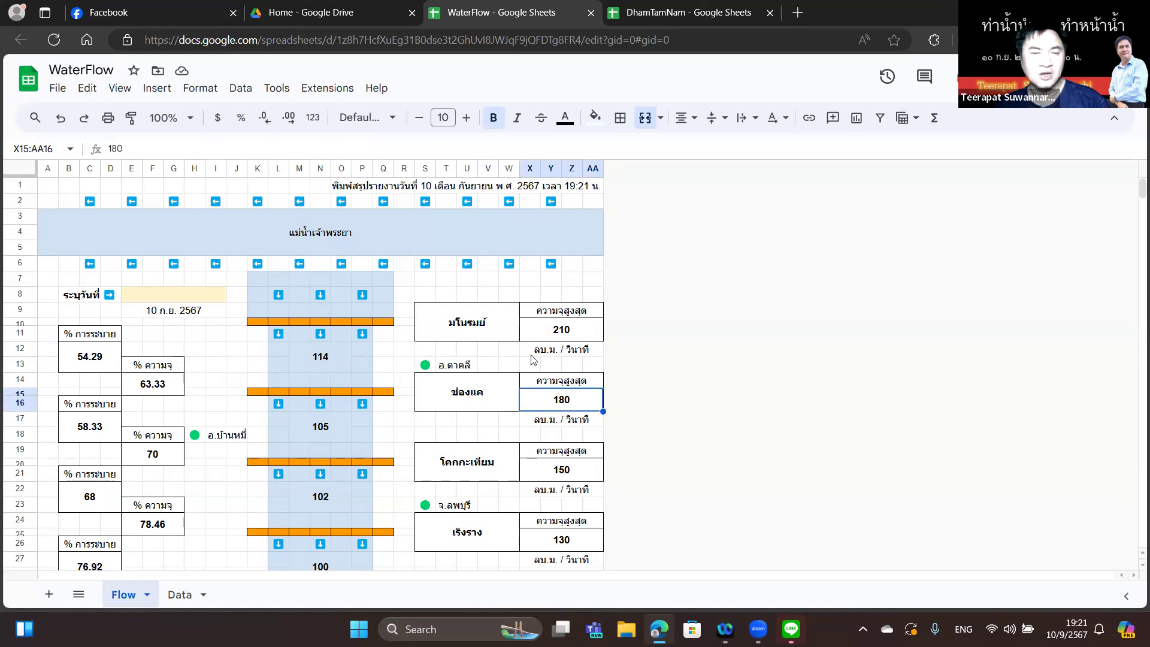
# Step: Check the release and capacity percentage formulas in B12, E14 and B17 on the Flow sheet
pyautogui.doubleClick(90, 365)
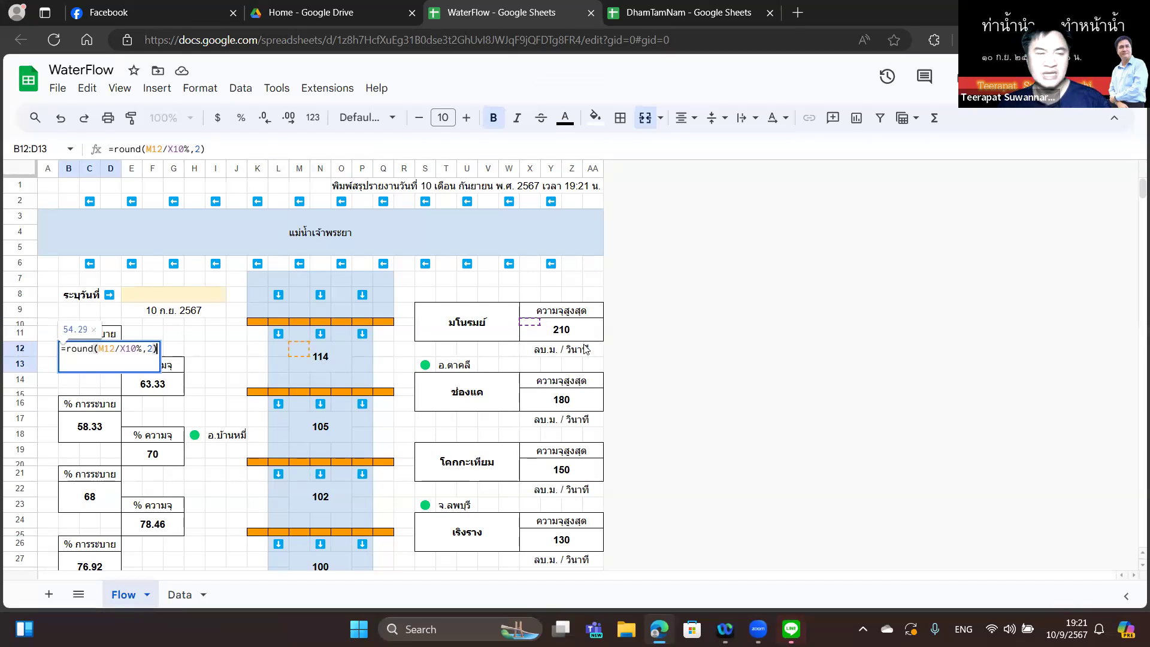
pyautogui.press('Escape')
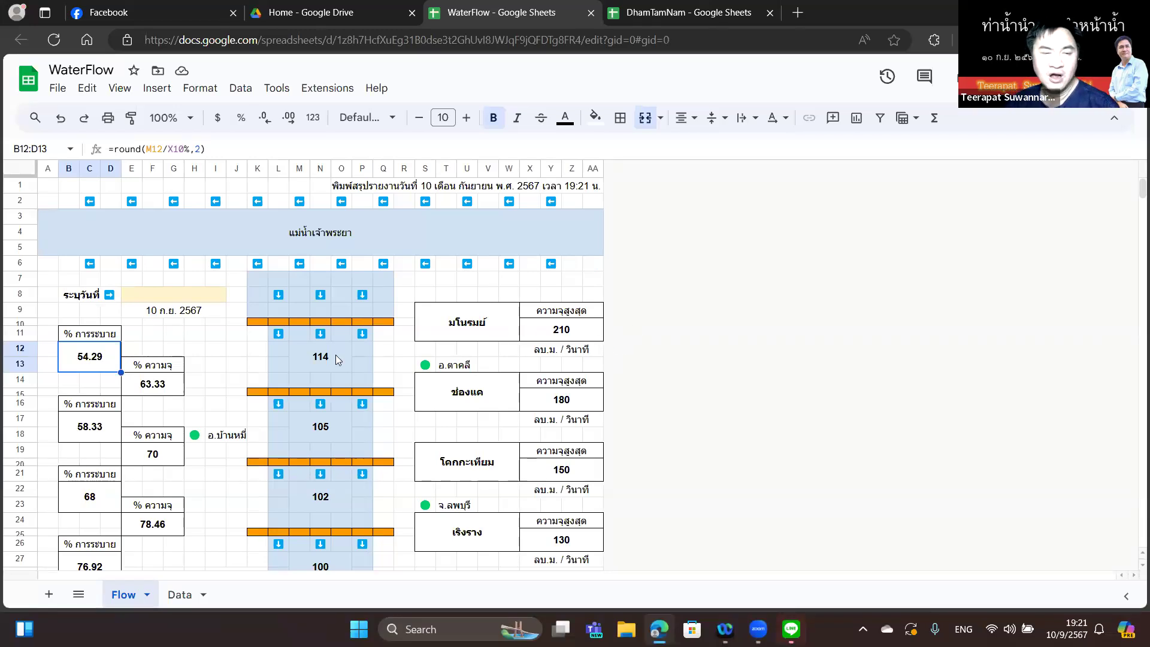
pyautogui.click(159, 389)
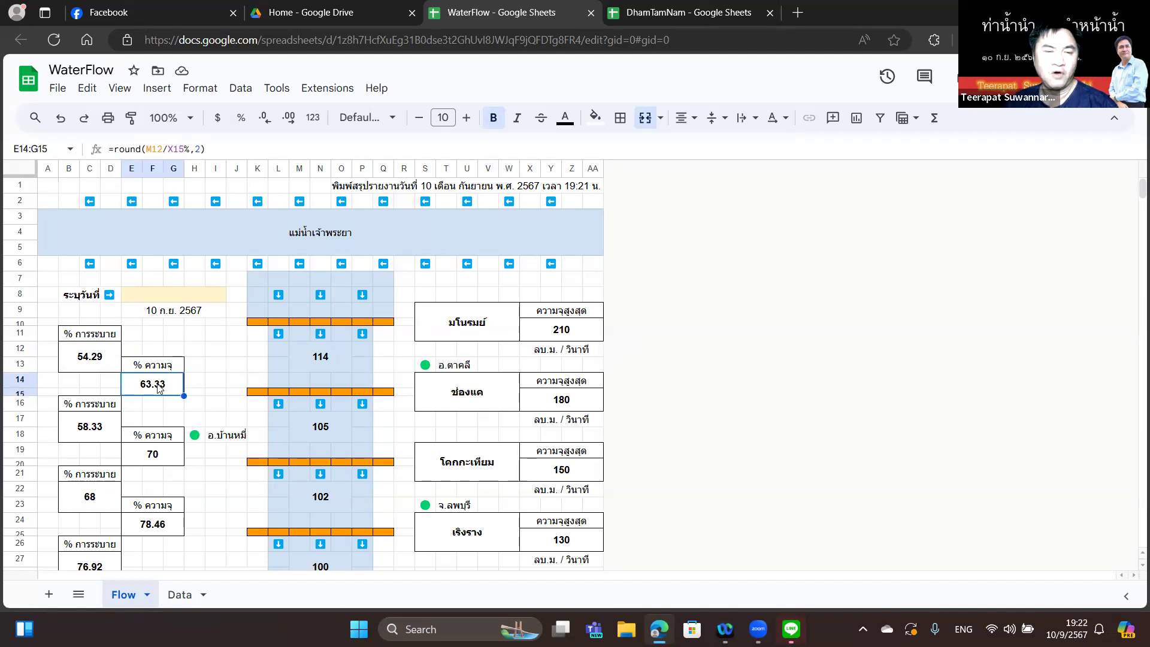
pyautogui.doubleClick(159, 388)
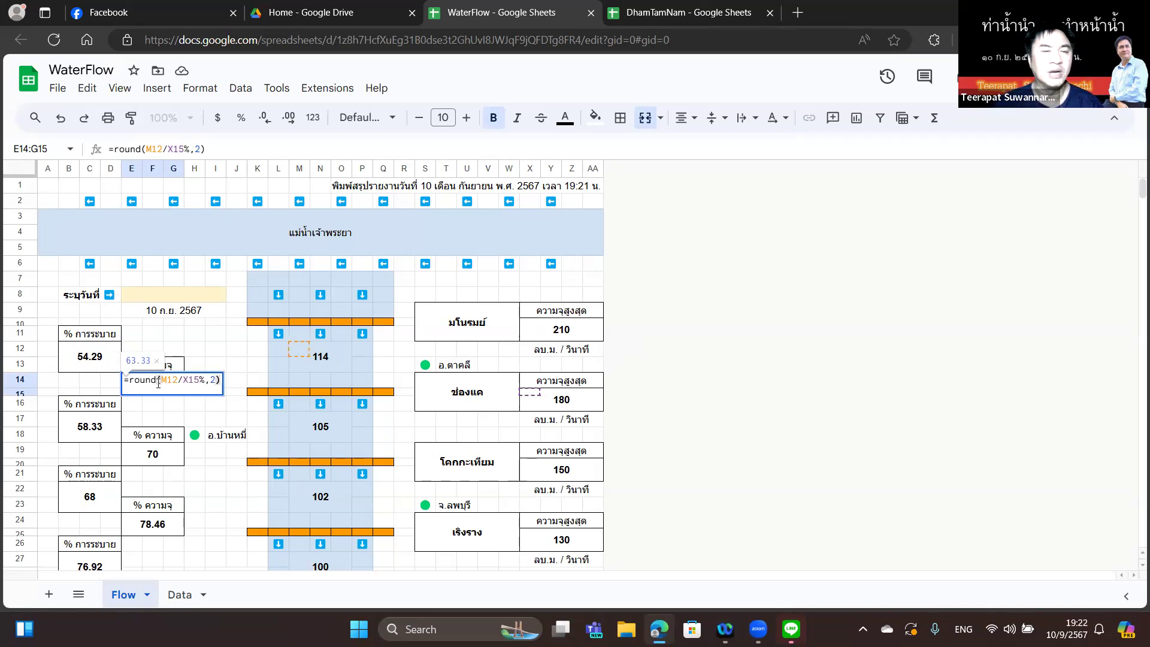
pyautogui.press('Escape')
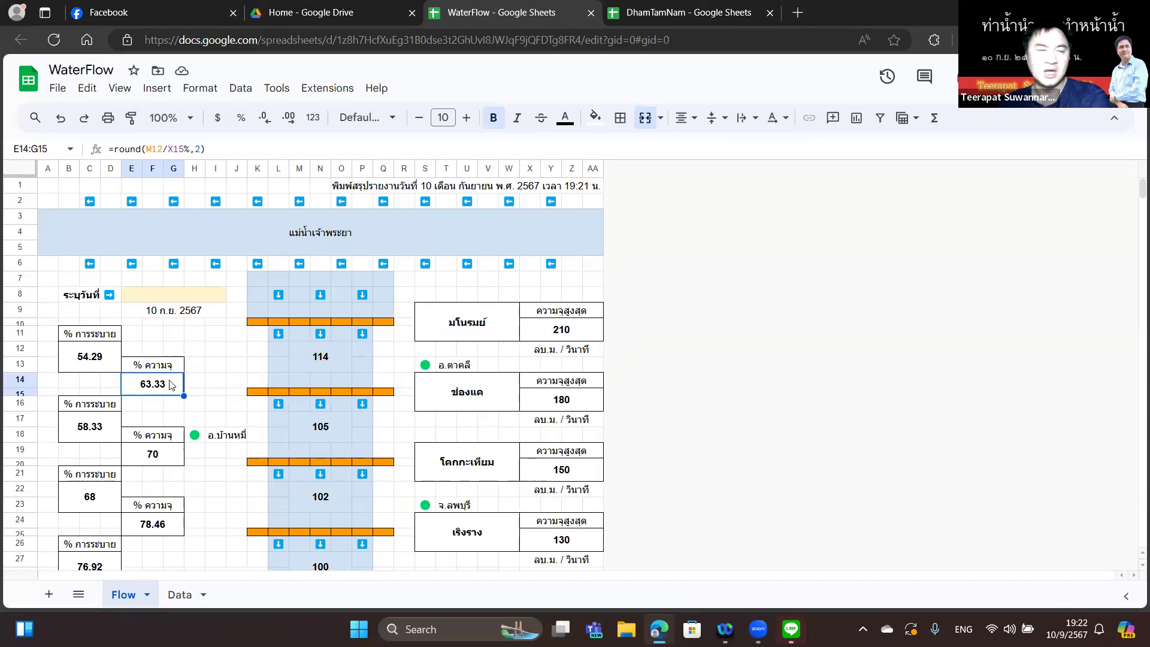
pyautogui.click(111, 431)
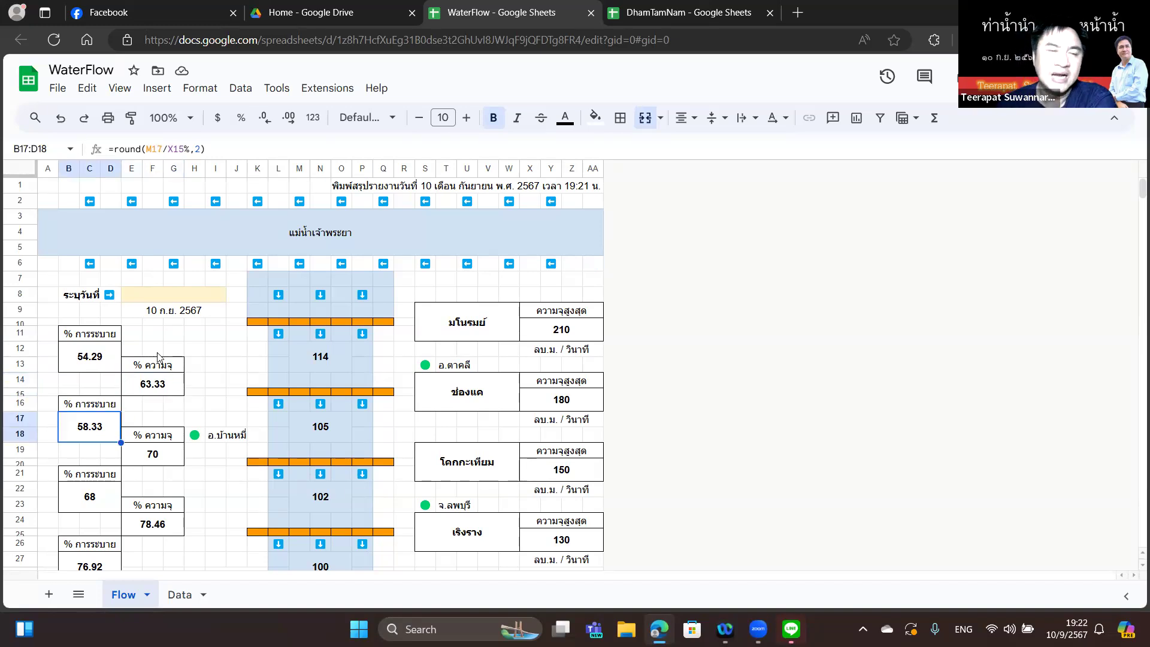
# Step: Set the report date in E8 to 9/9/2024, check the recalculated flows, and set the date back to 9/10/2024
pyautogui.click(174, 296)
pyautogui.doubleClick(173, 296)
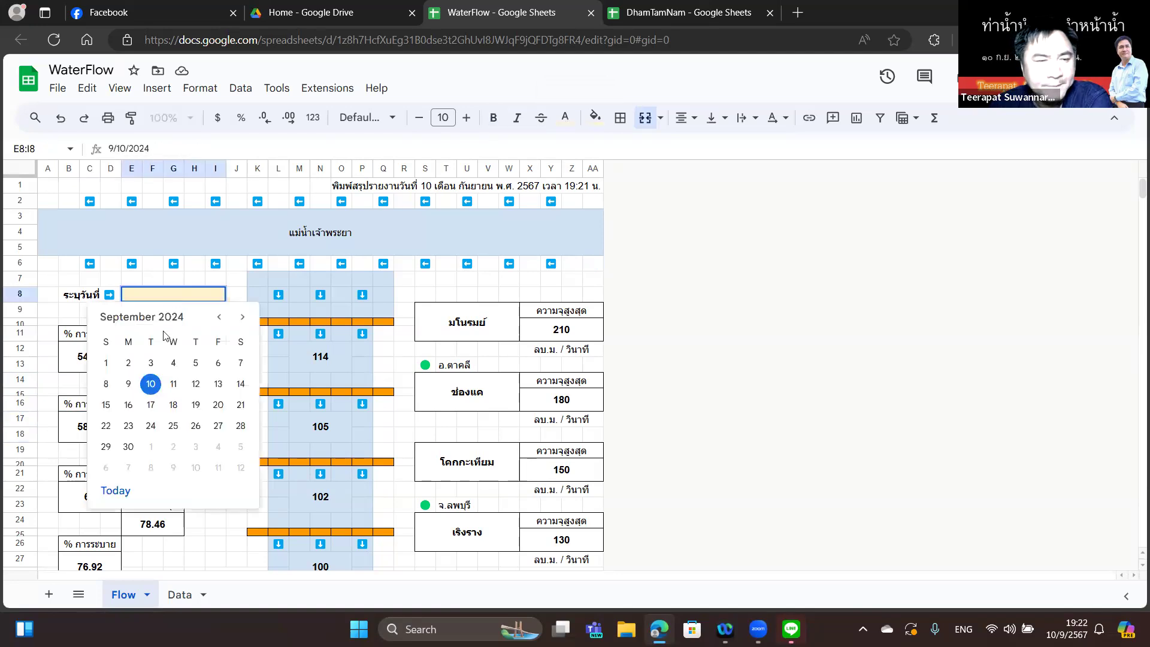
pyautogui.click(128, 384)
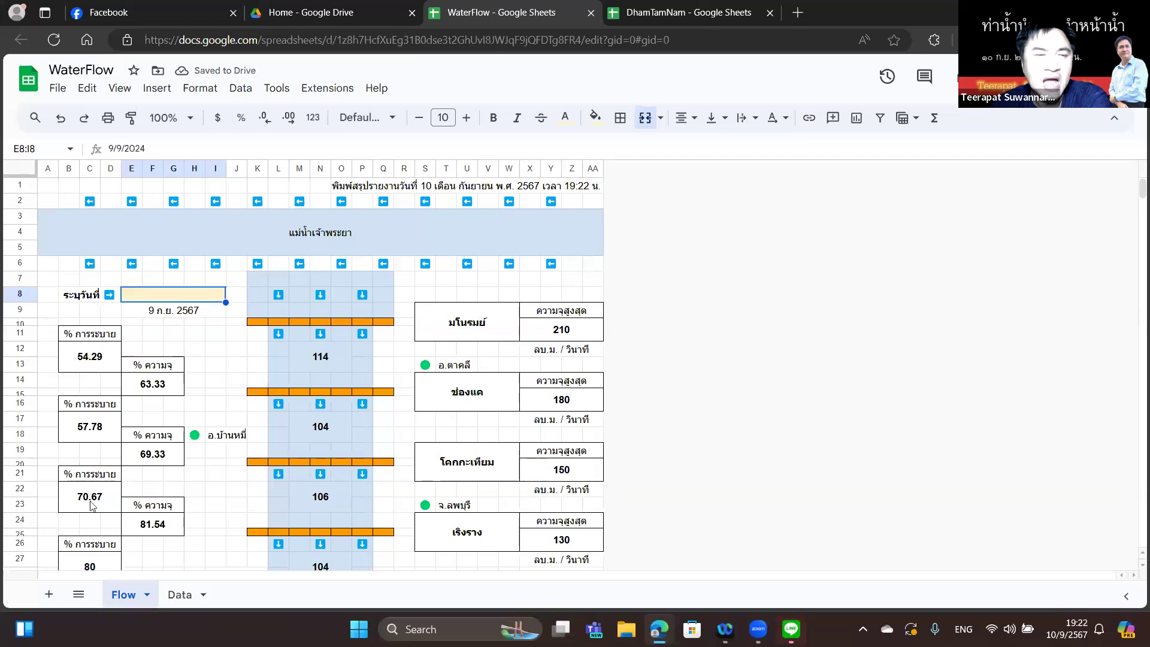
pyautogui.doubleClick(155, 298)
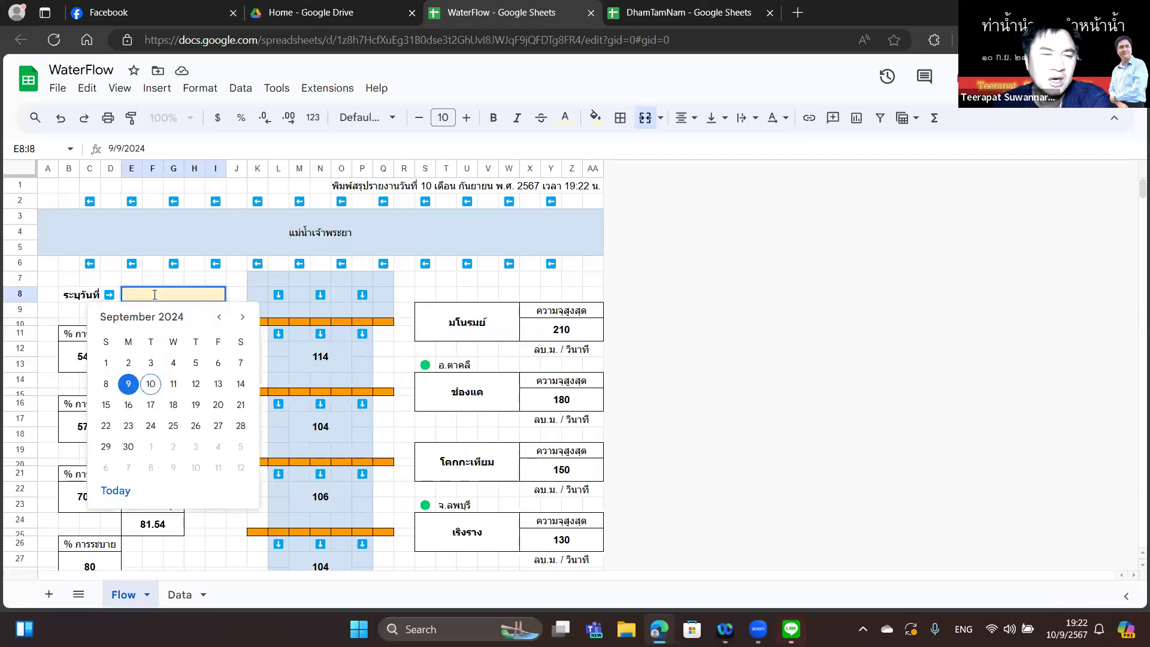
pyautogui.click(151, 386)
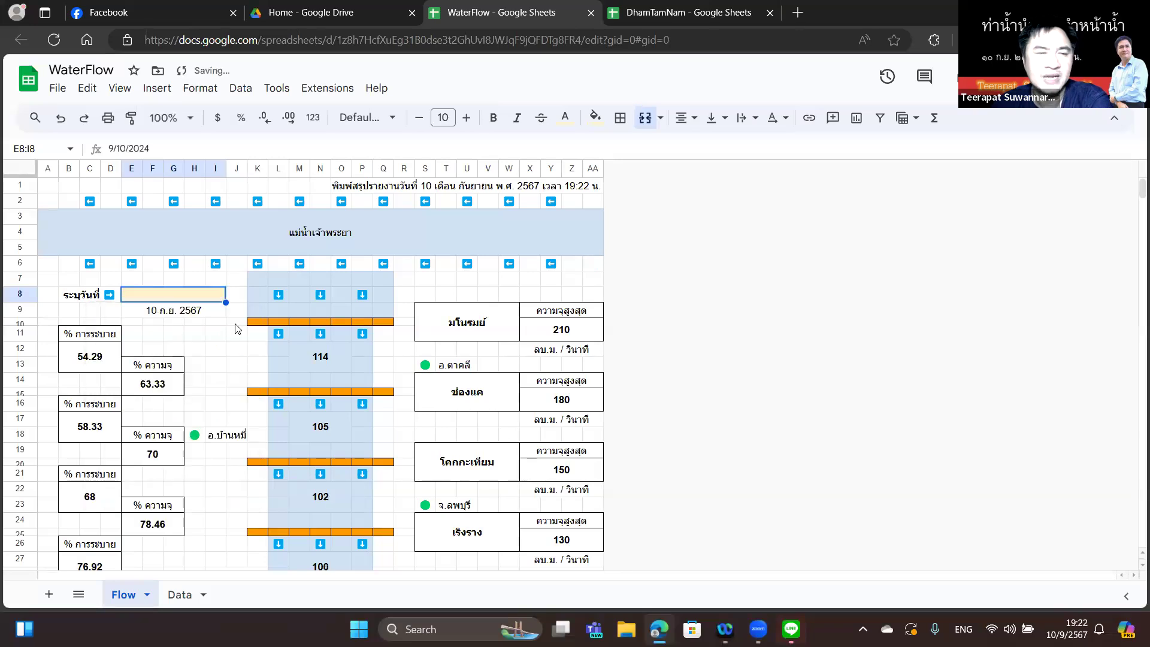
# Step: View the daily station records on the Data sheet and check the four VLOOKUP flow formulas on the Flow sheet
pyautogui.click(180, 594)
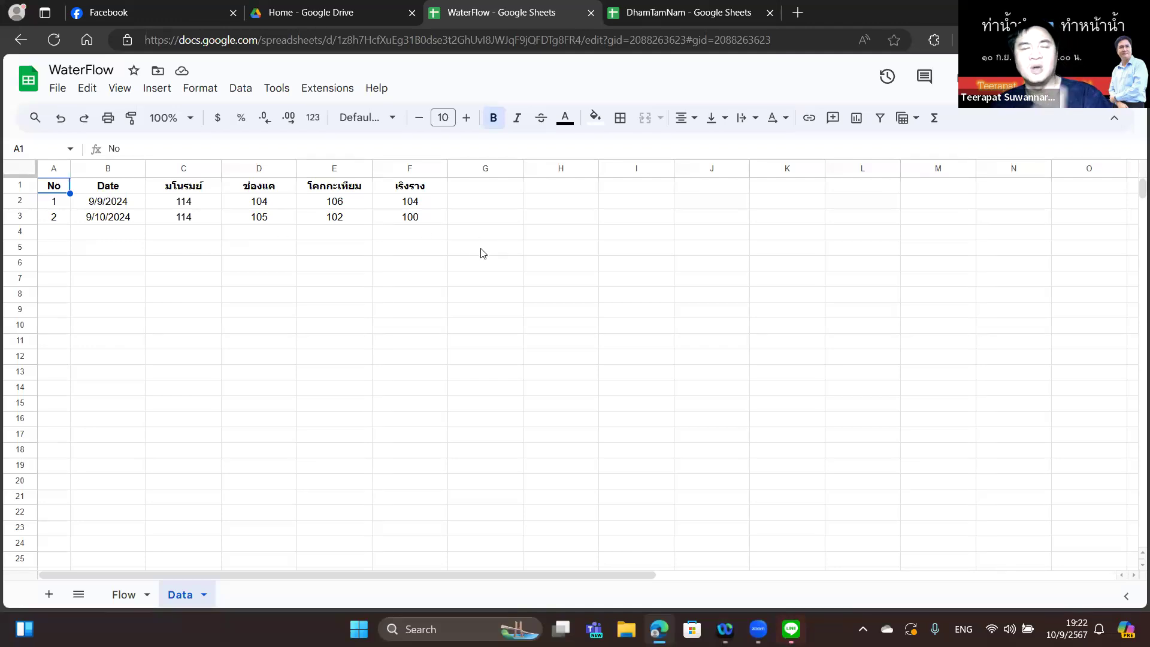
pyautogui.click(117, 597)
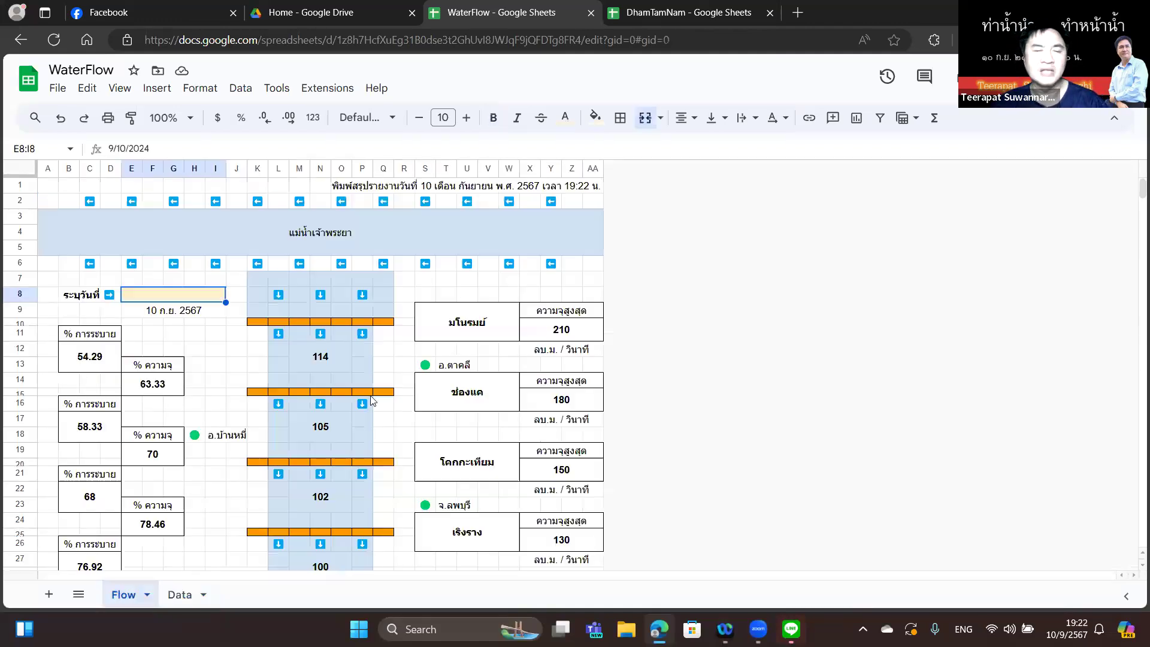
pyautogui.click(317, 352)
pyautogui.click(319, 436)
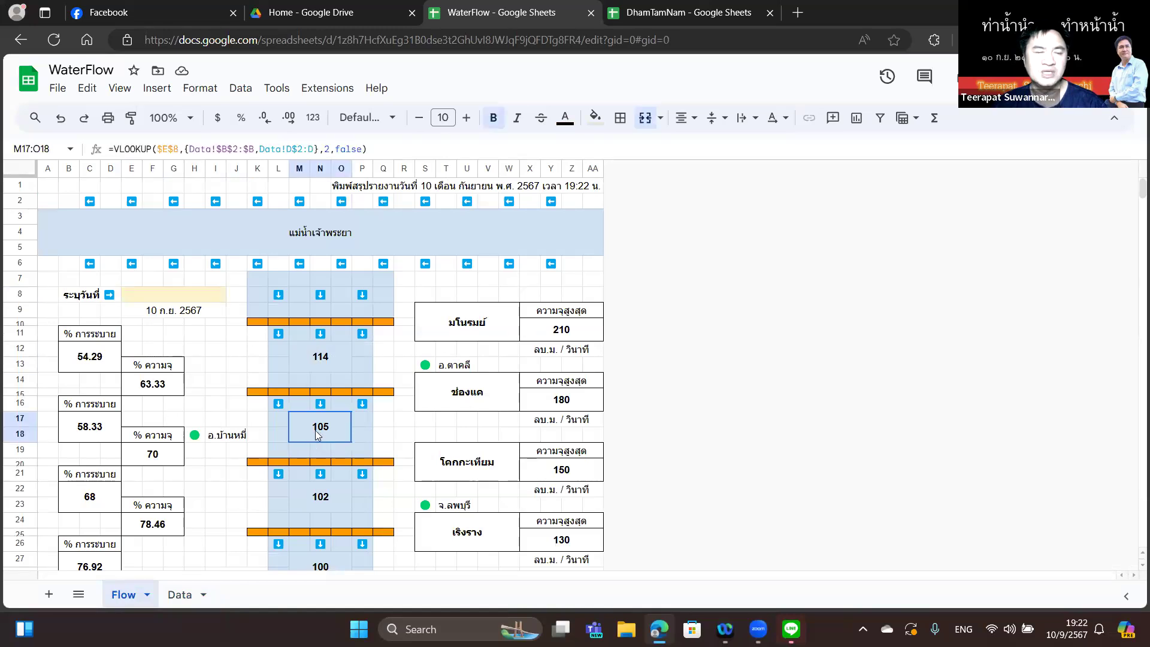
pyautogui.click(312, 490)
pyautogui.click(324, 567)
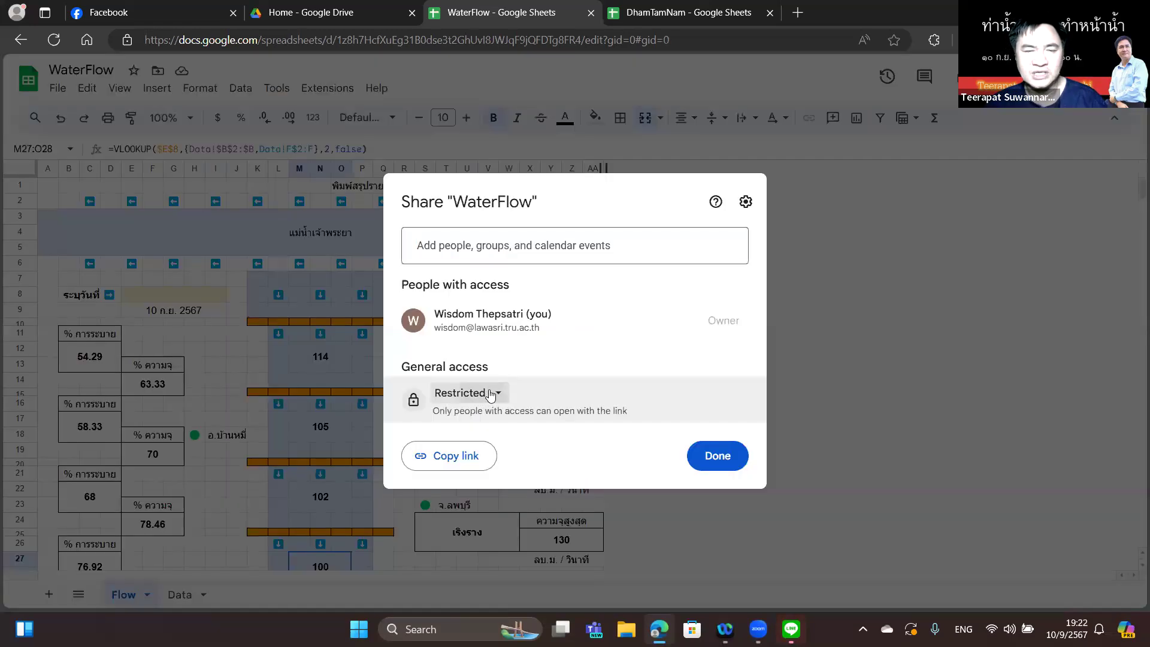
# Step: Set WaterFlow's general access to anyone with the link, copy the sharing link and close the sharing settings
pyautogui.click(479, 393)
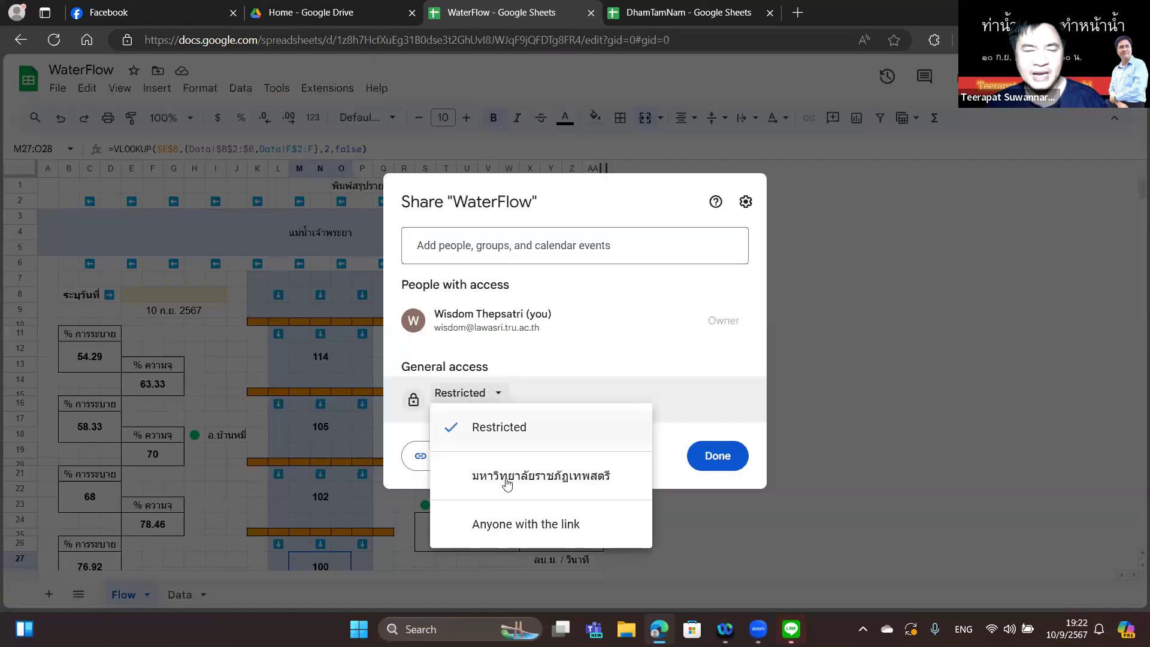
pyautogui.click(514, 525)
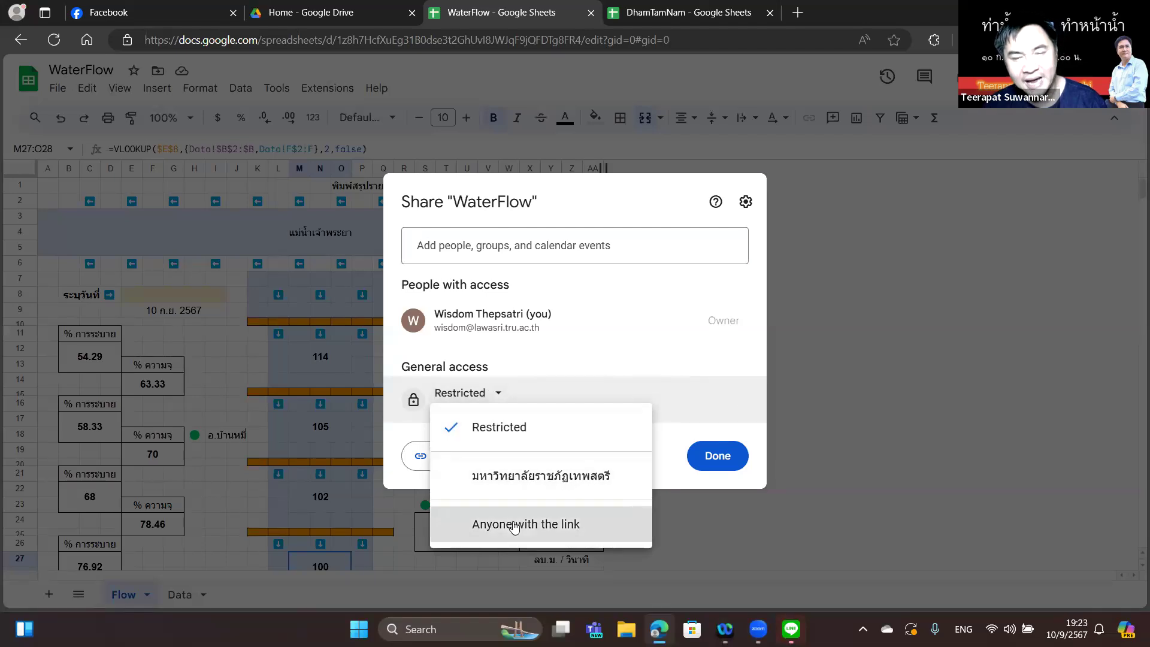
pyautogui.click(453, 461)
pyautogui.click(722, 462)
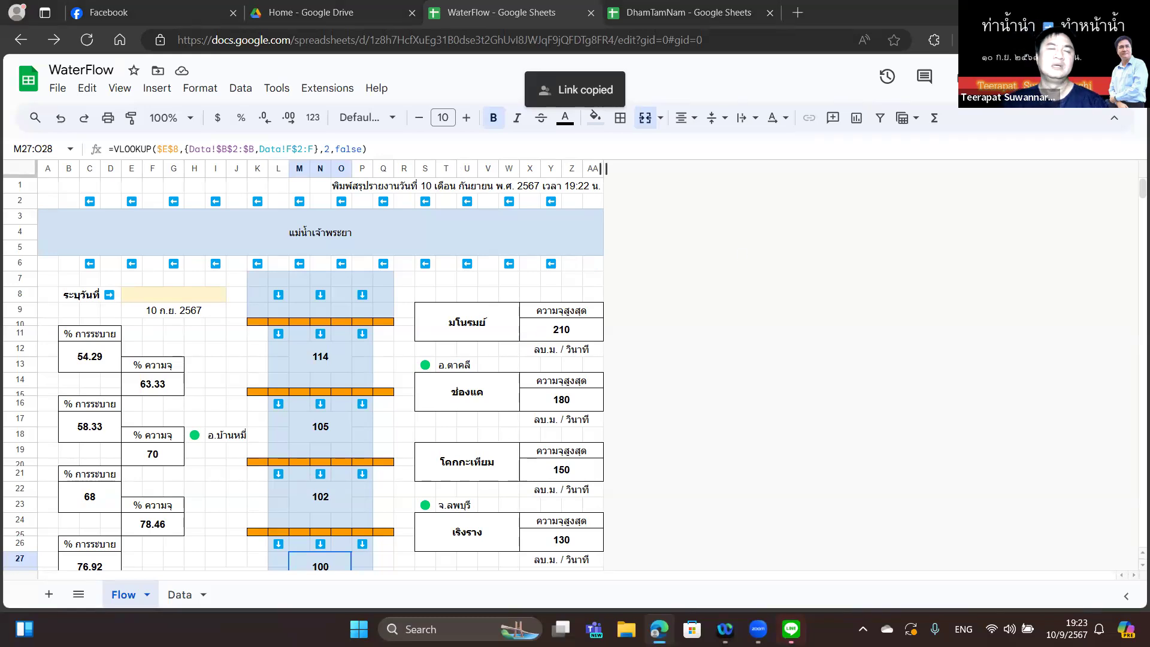
pyautogui.click(815, 283)
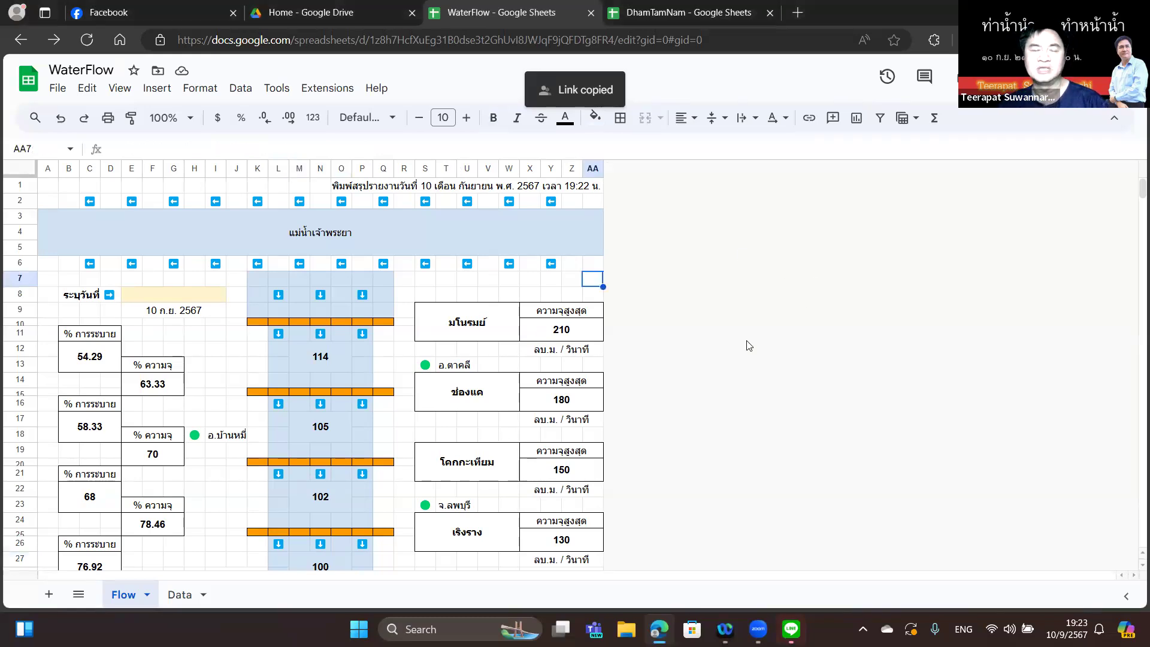
# Step: Extend the date series on the Data sheet to 9/11/2024 in B4
pyautogui.click(171, 596)
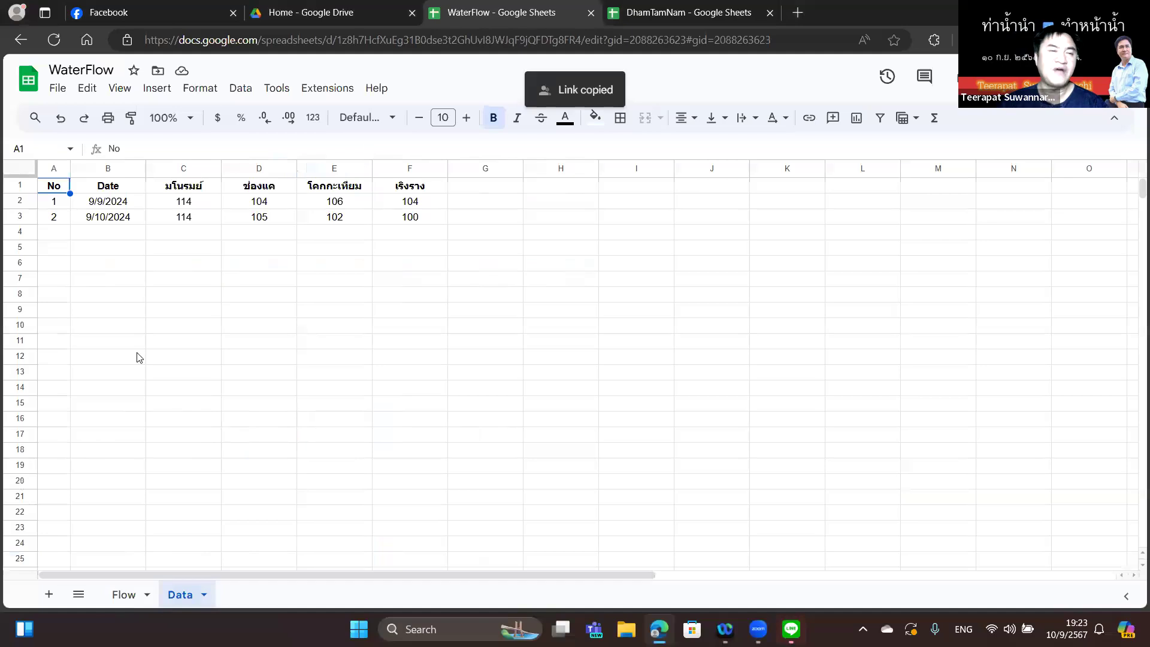
pyautogui.click(96, 232)
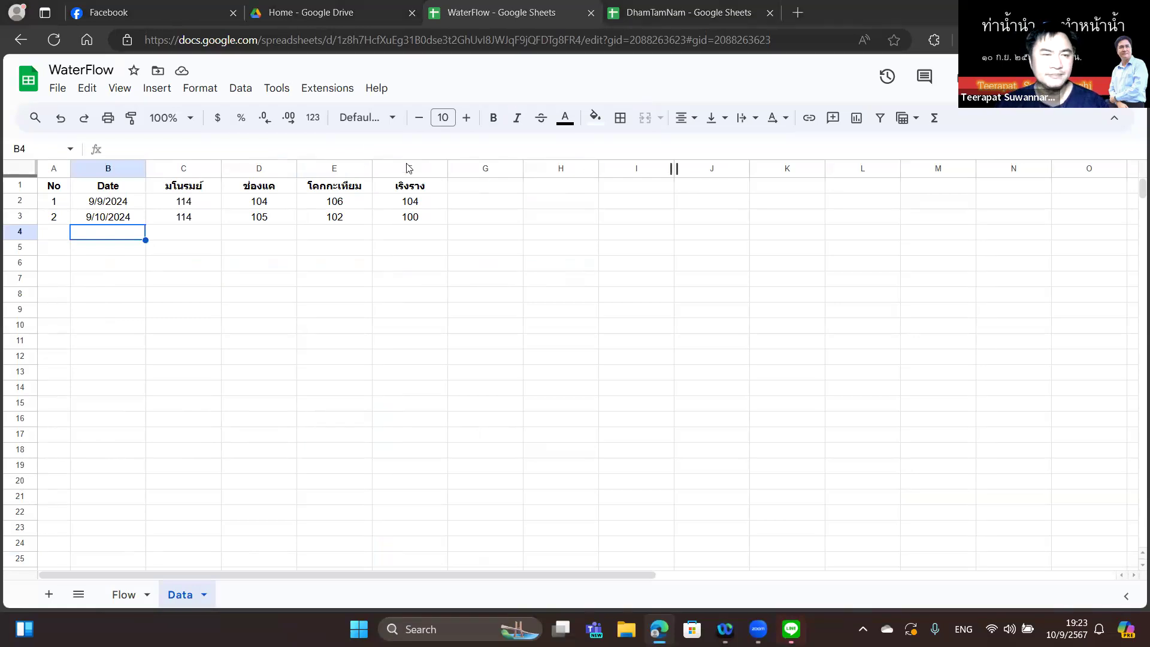
pyautogui.click(132, 206)
pyautogui.moveTo(133, 206); pyautogui.dragTo(146, 235)
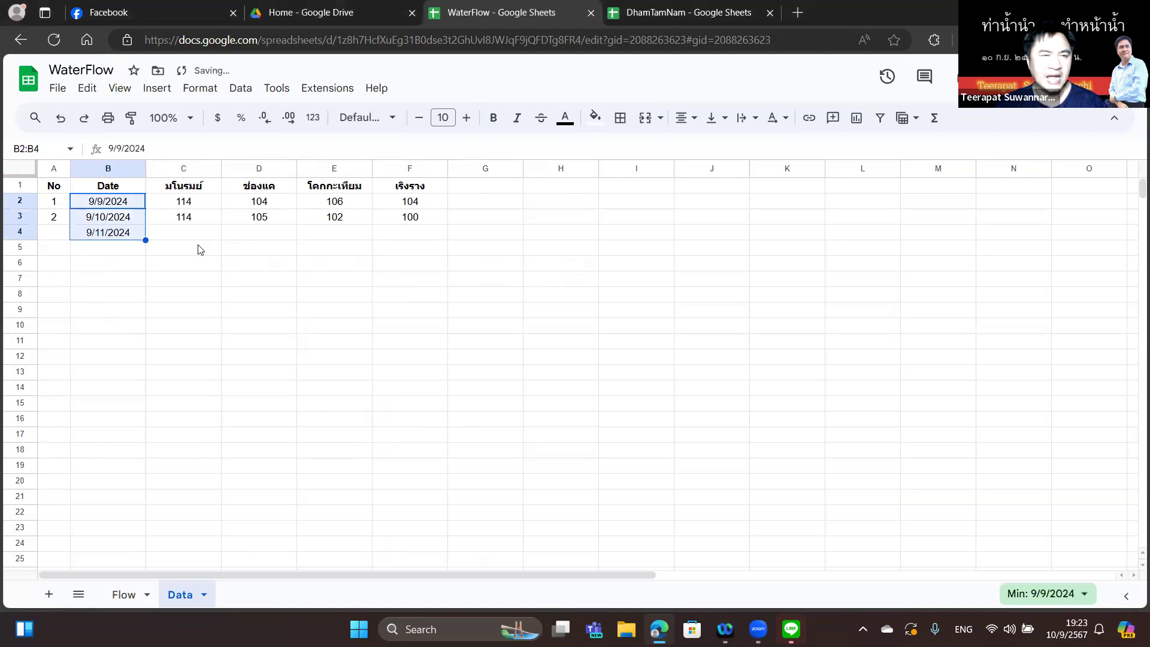
# Step: Enter the 9/11/2024 station flows in C4 to F4 of the Data sheet: 115, 108, 112 and 99
pyautogui.click(200, 237)
pyautogui.write('115')
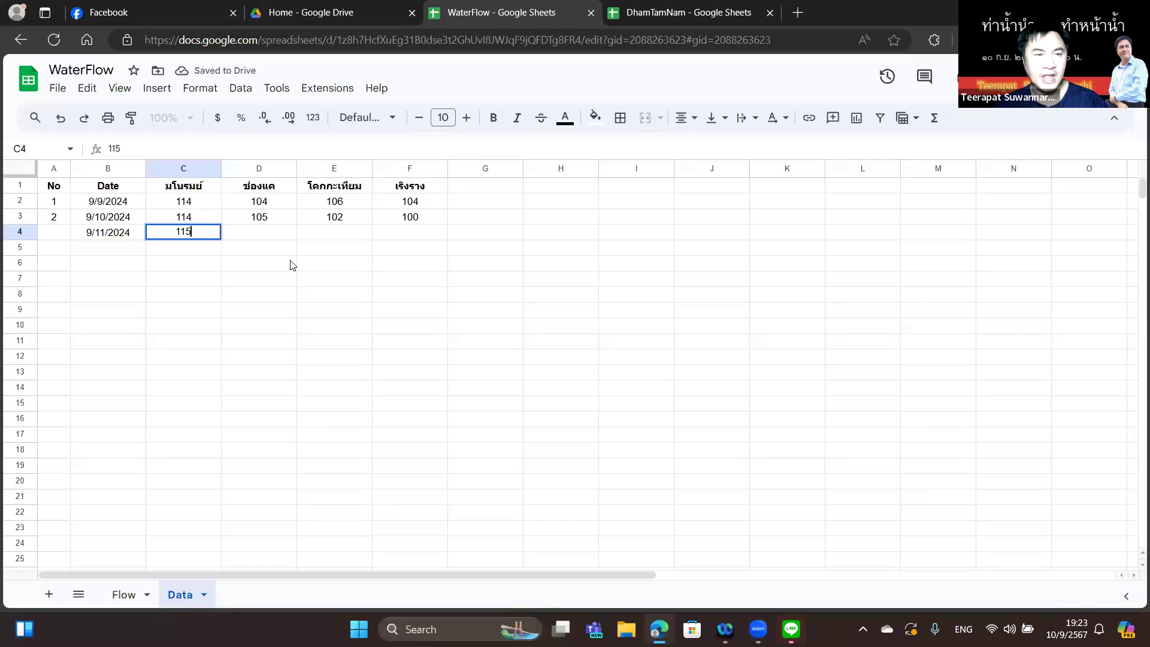
pyautogui.click(273, 239)
pyautogui.write('1')
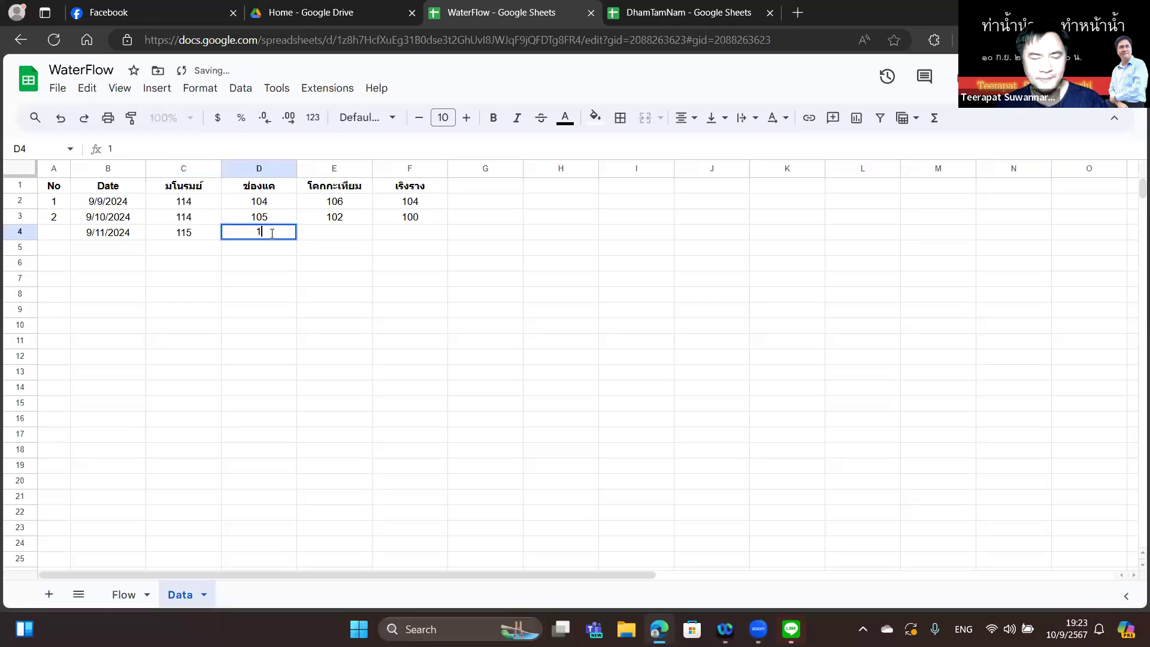
pyautogui.write('08')
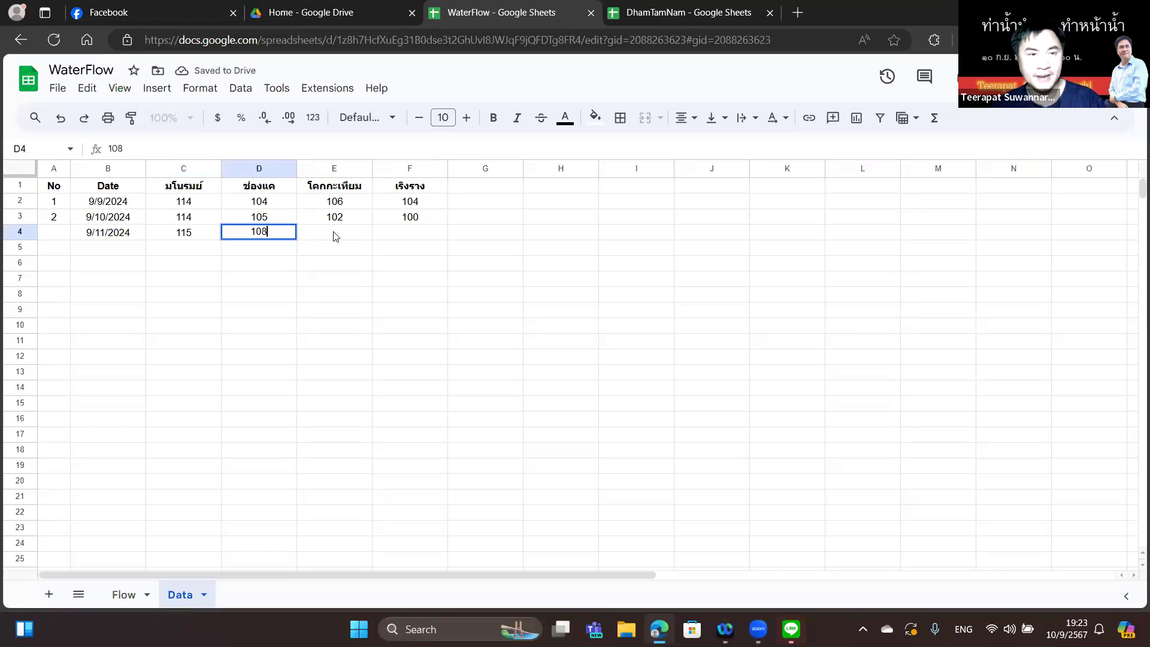
pyautogui.click(333, 235)
pyautogui.write('1')
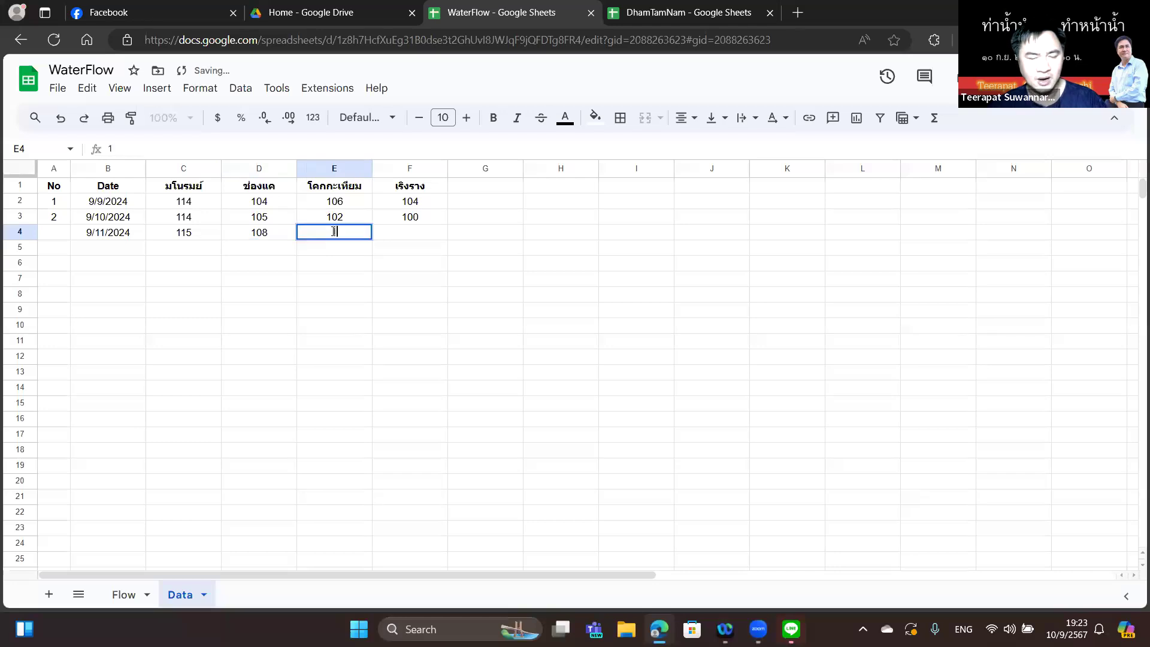
pyautogui.write('12')
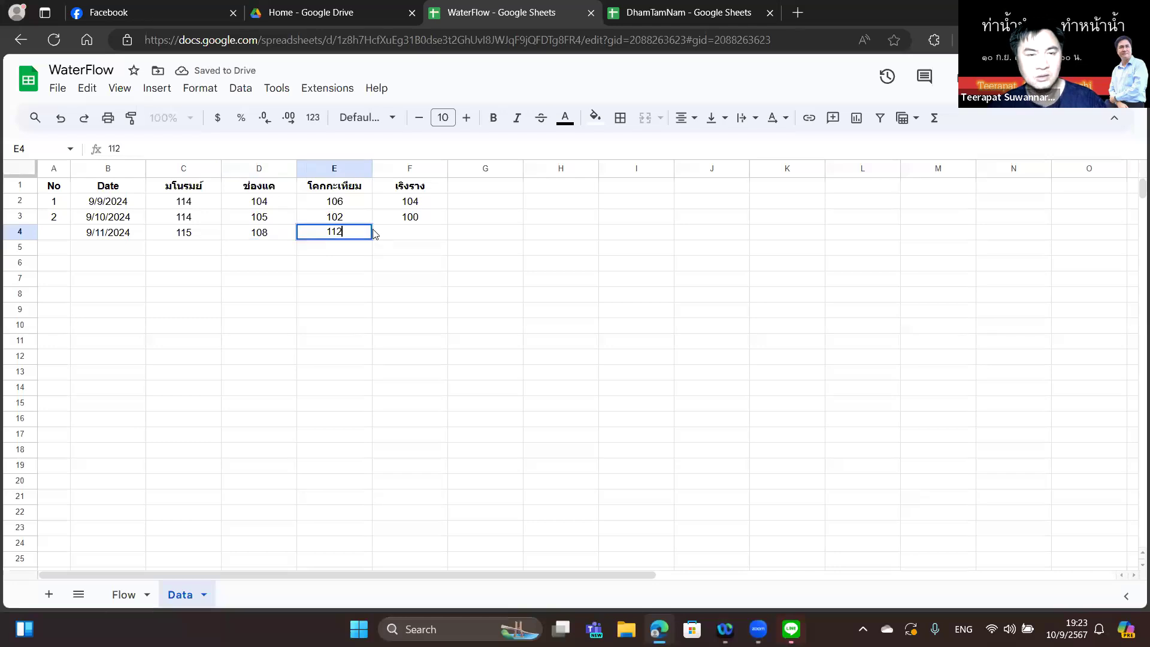
pyautogui.click(416, 234)
pyautogui.write('99')
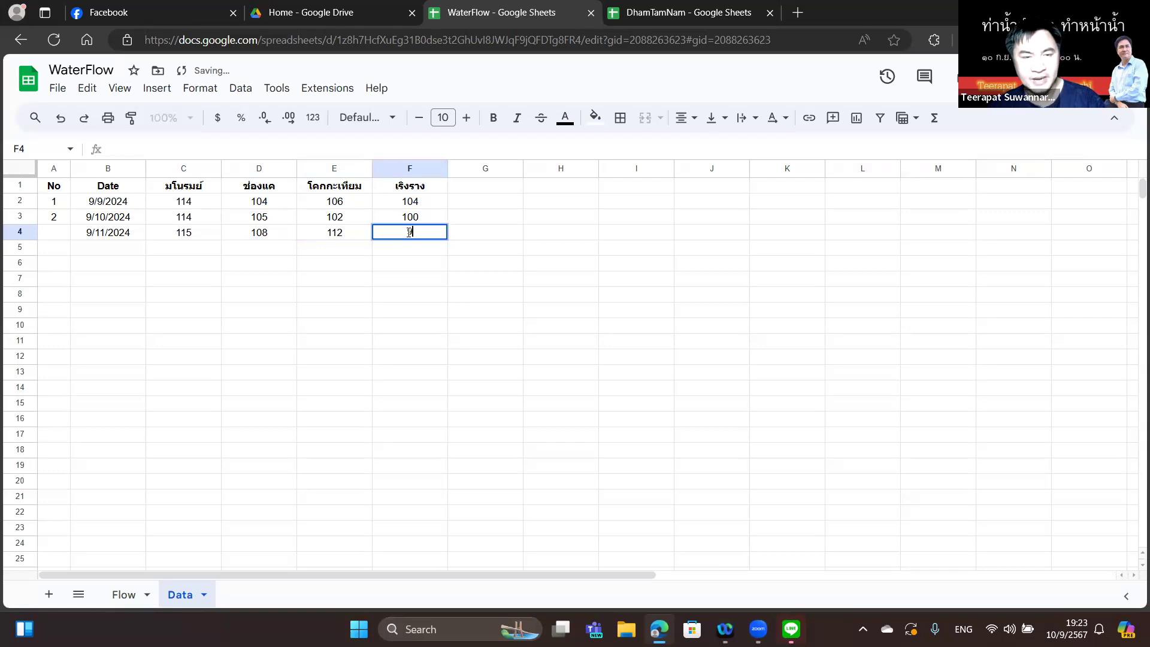
pyautogui.click(382, 296)
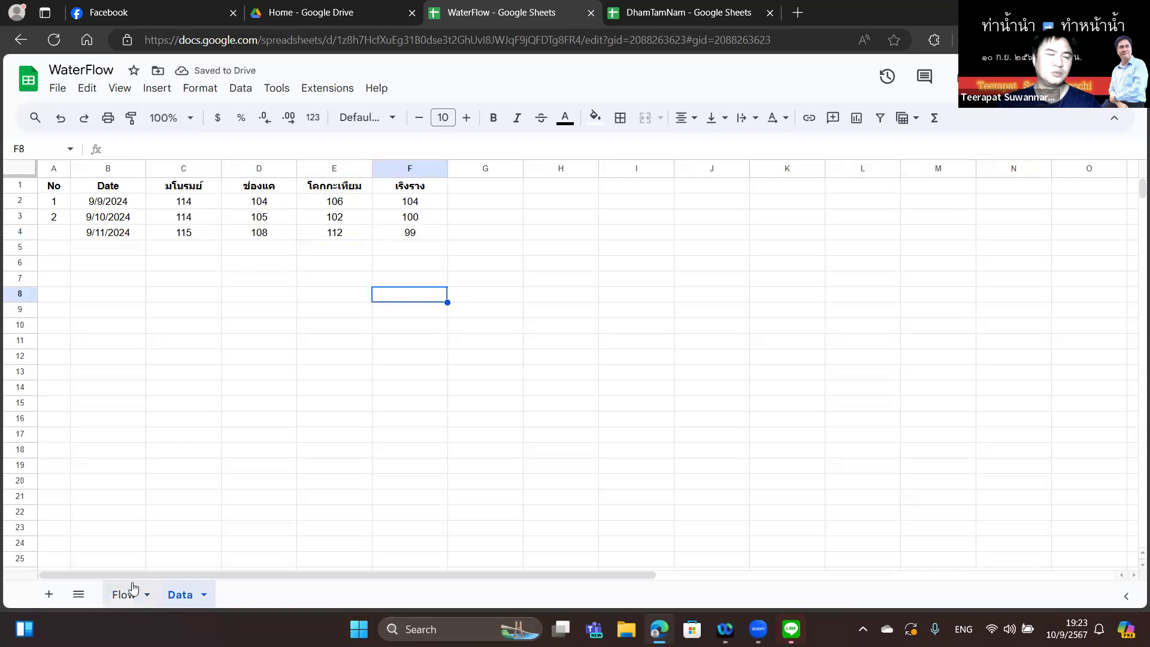
# Step: Number the new 9/11/2024 record as 3 in A4
pyautogui.click(65, 237)
pyautogui.write('3')
pyautogui.click(57, 283)
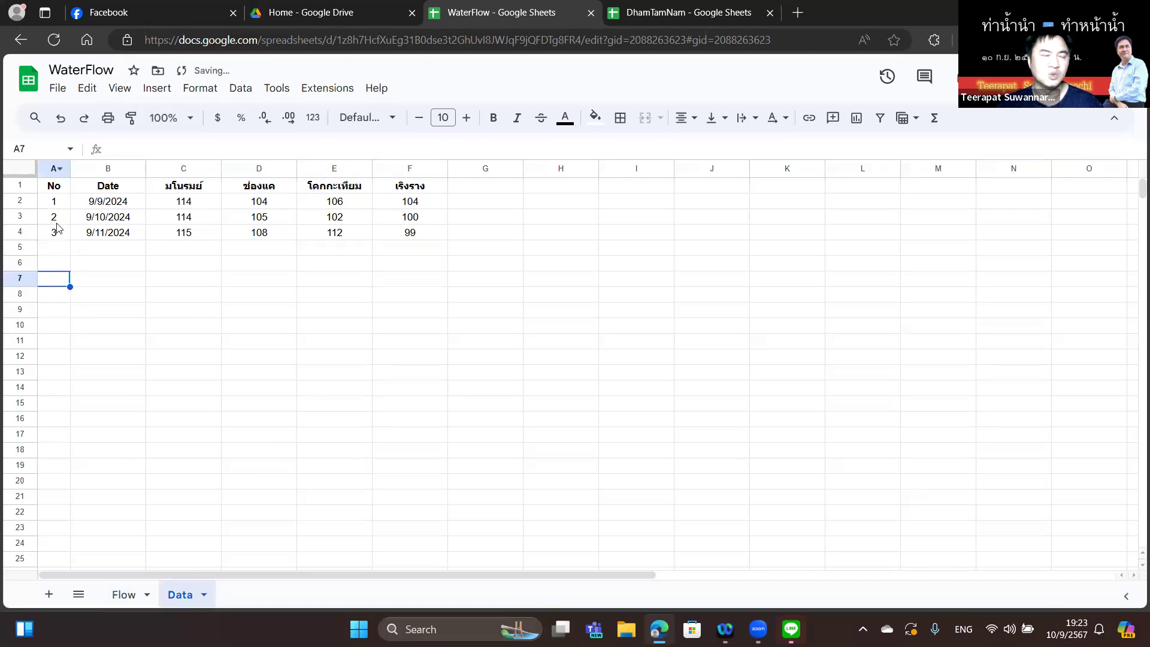
# Step: Set the report date in E8 of the Flow sheet to 9/11/2024
pyautogui.click(124, 595)
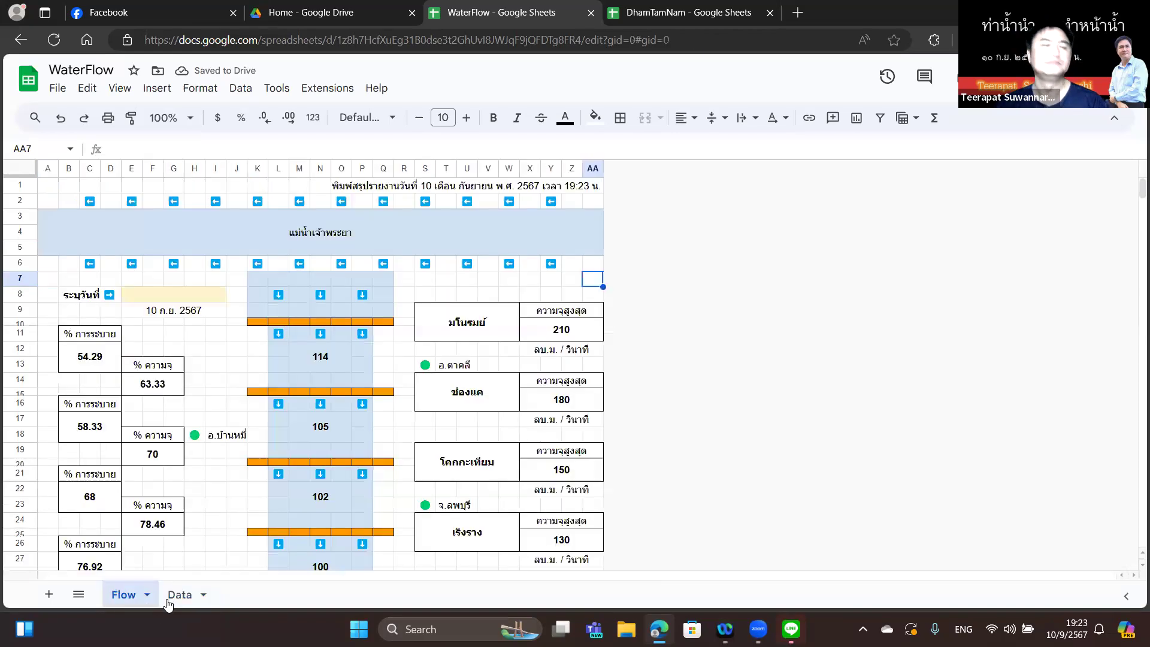
pyautogui.doubleClick(173, 295)
pyautogui.click(173, 384)
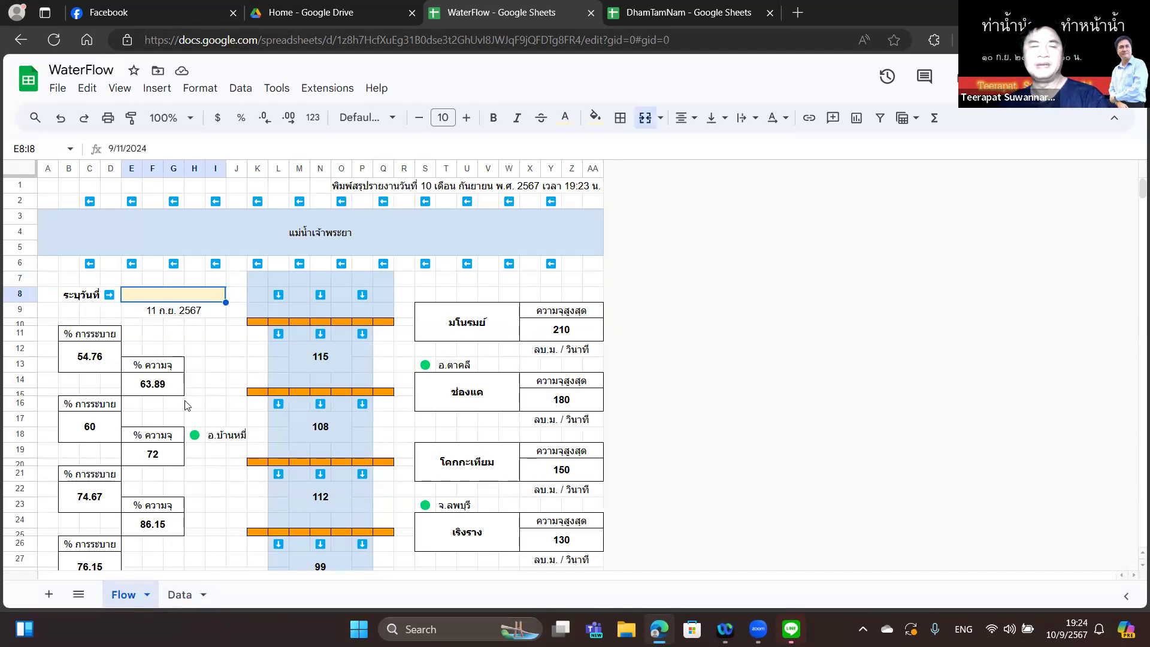
# Step: Switch to Google Drive, find RoomStatus among the recent files and open it
pyautogui.click(307, 9)
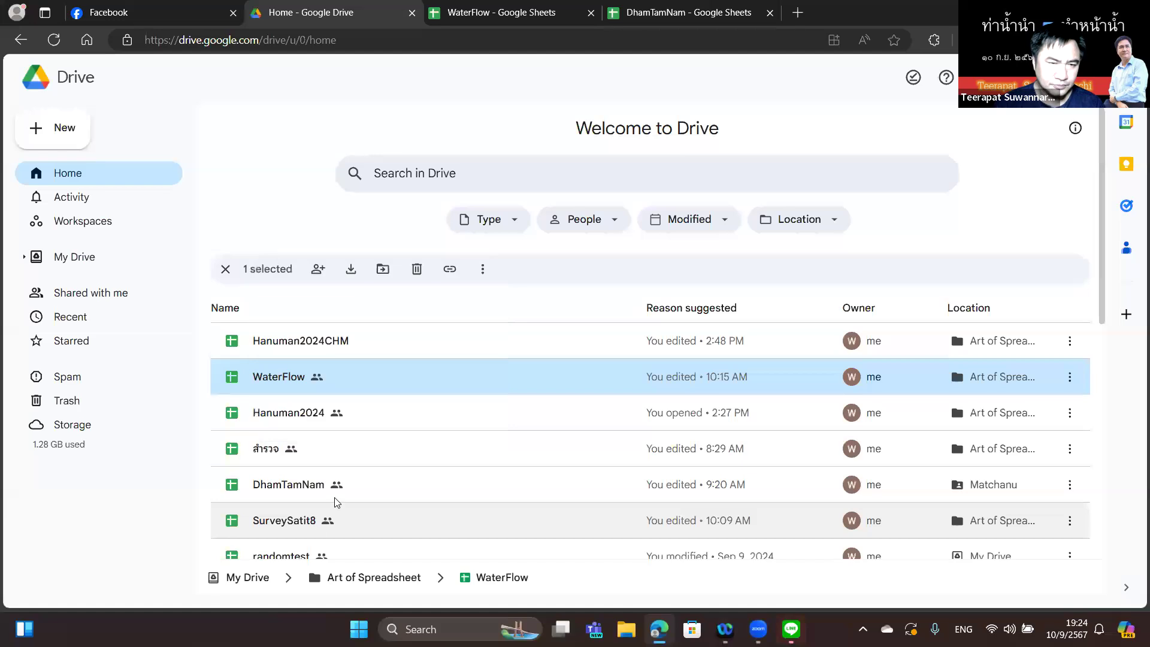
pyautogui.scroll(-1, 336, 504)
pyautogui.scroll(-5, 335, 502)
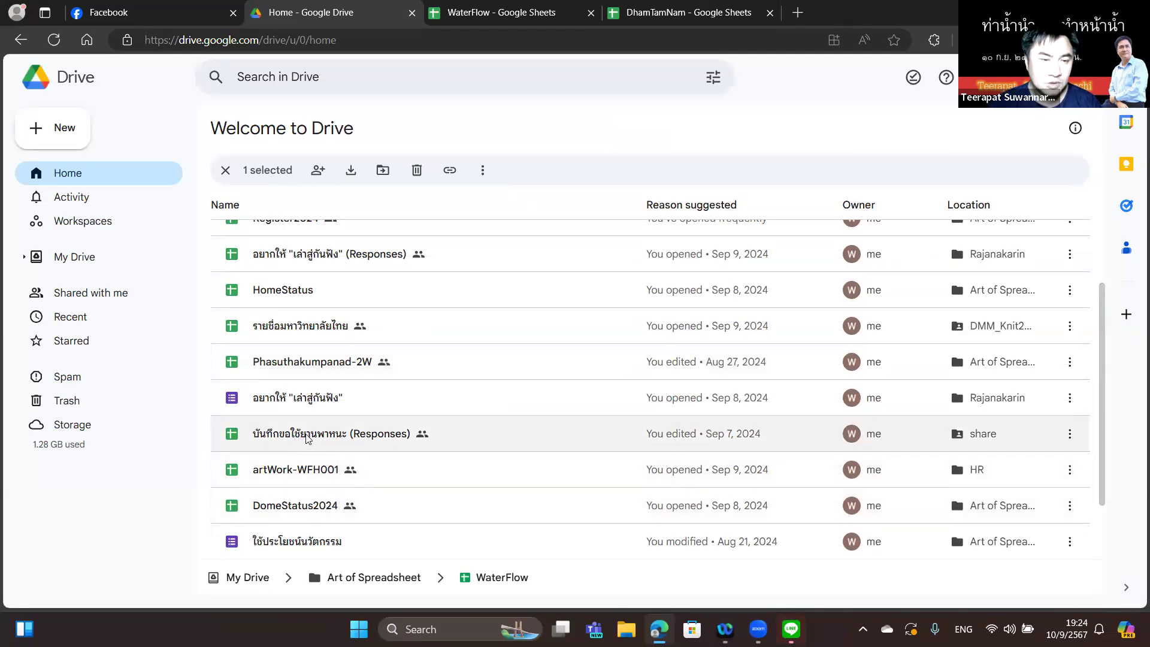
pyautogui.click(60, 316)
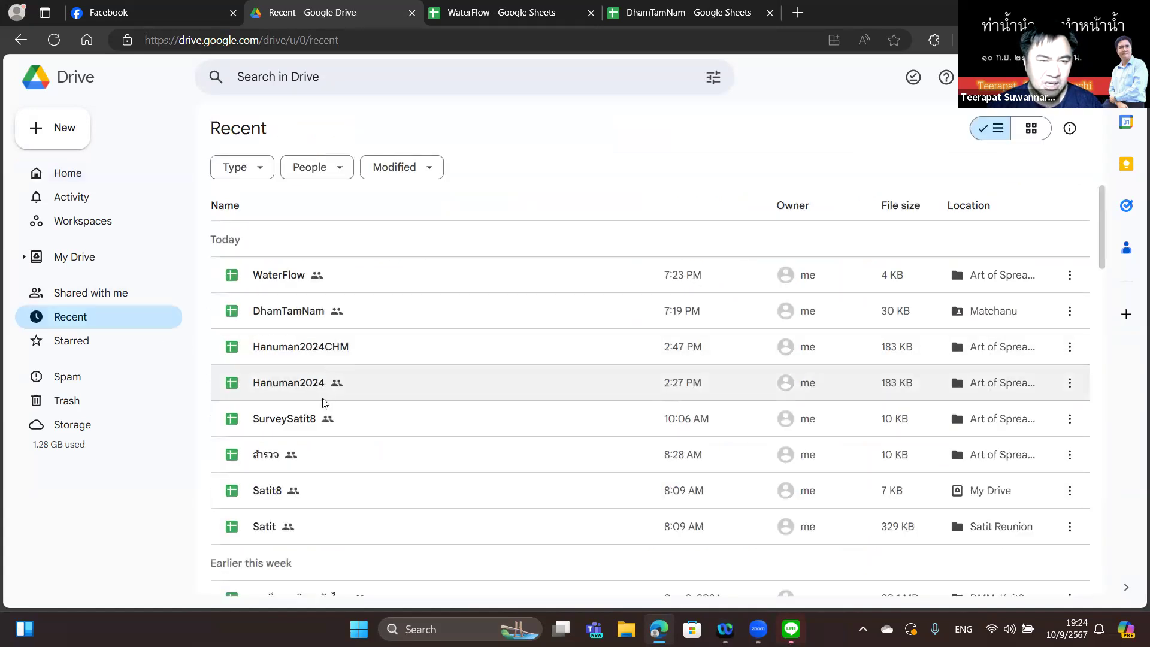
pyautogui.scroll(-4, 323, 405)
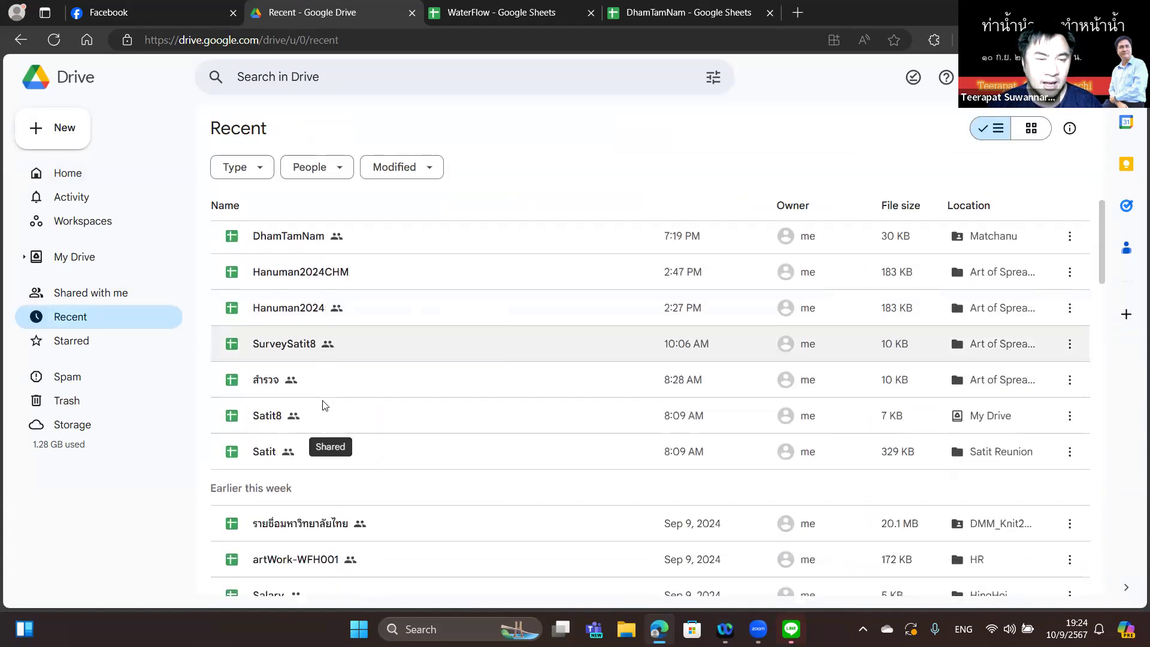
pyautogui.scroll(-1, 323, 405)
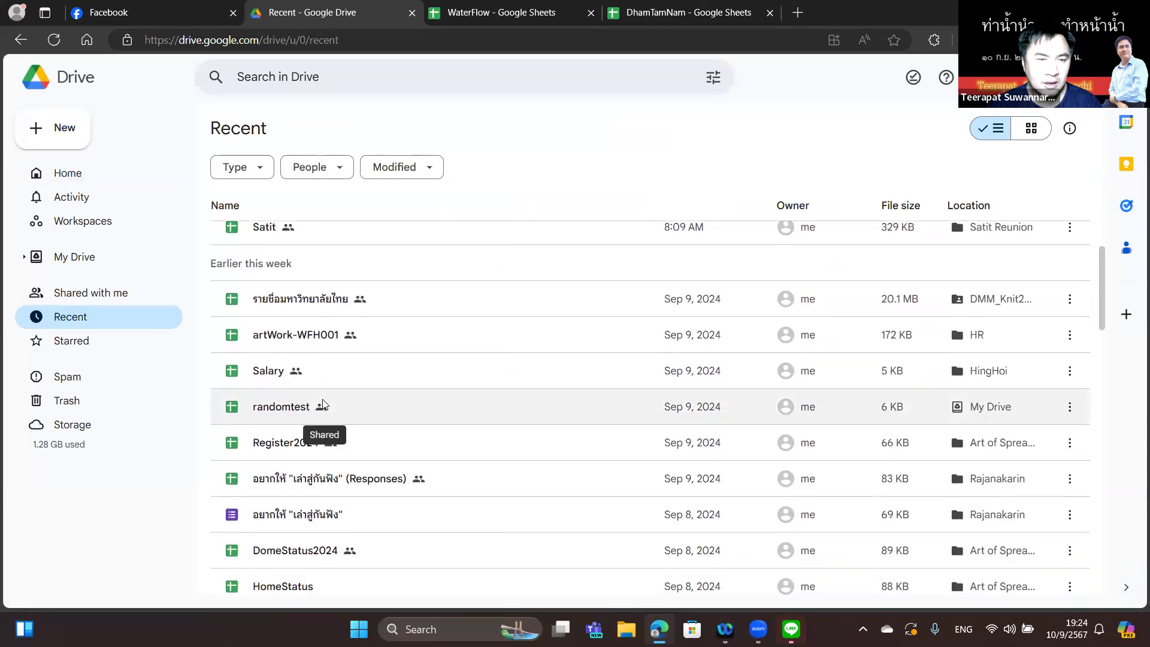
pyautogui.scroll(-2, 322, 405)
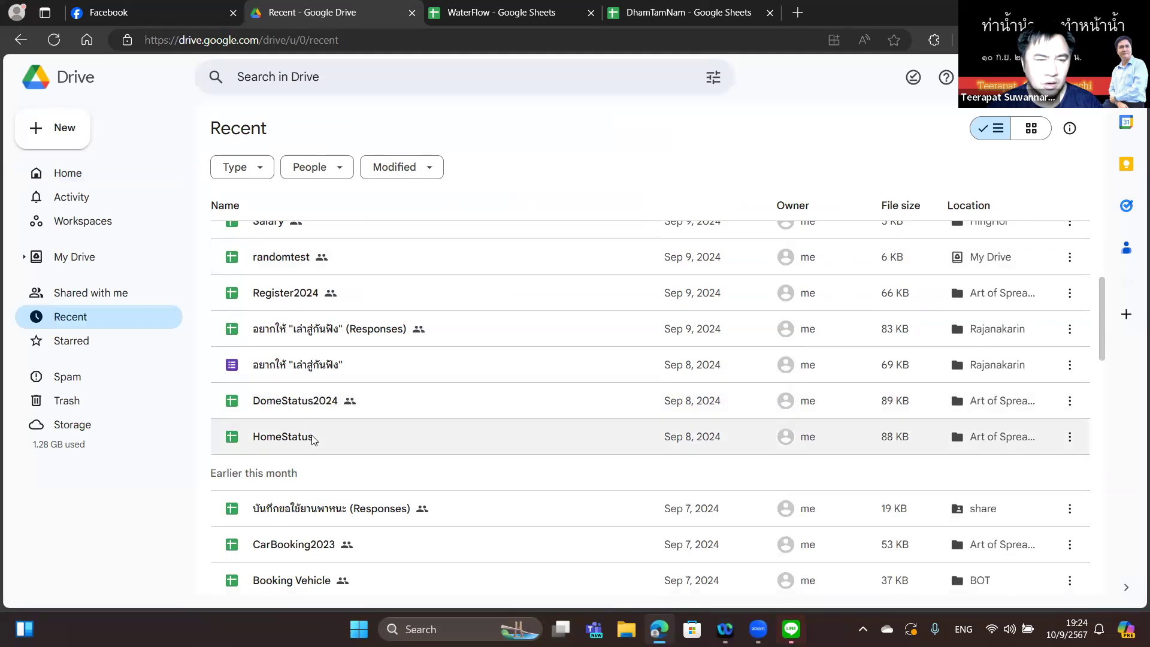
pyautogui.scroll(-1, 312, 440)
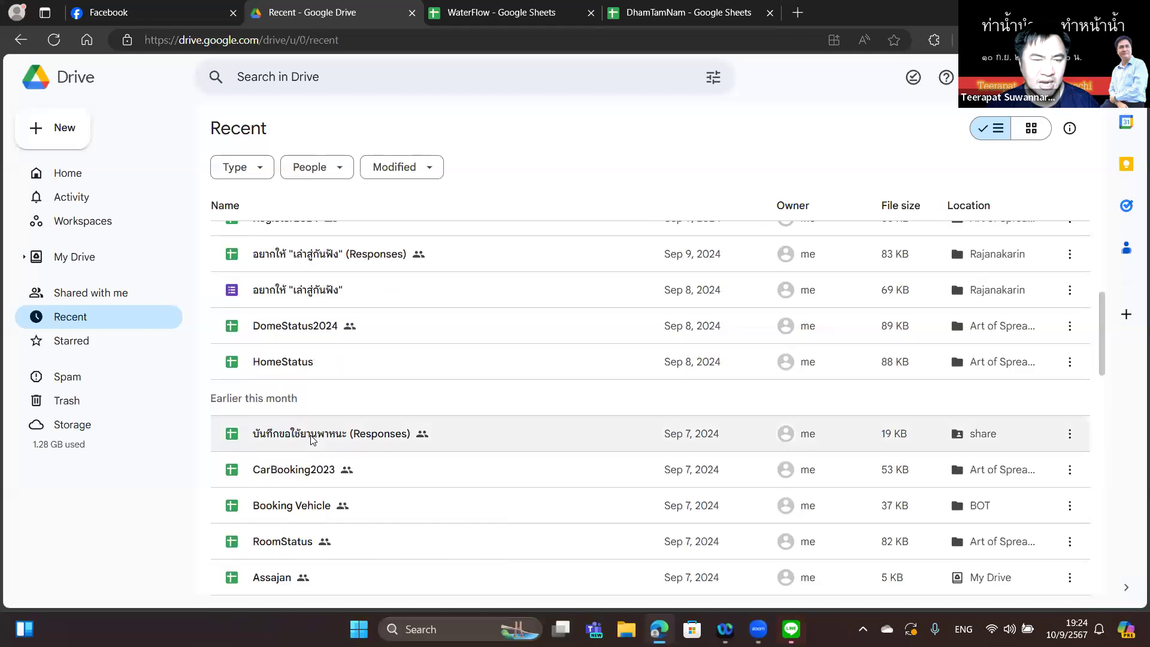
pyautogui.click(311, 533)
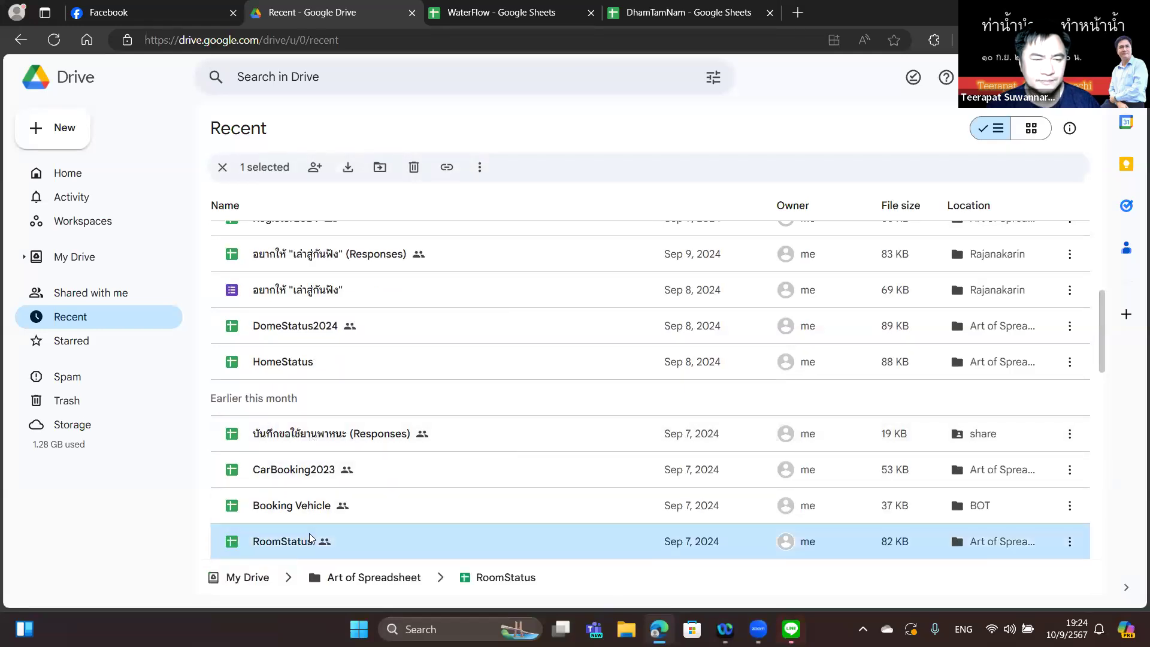
pyautogui.doubleClick(309, 536)
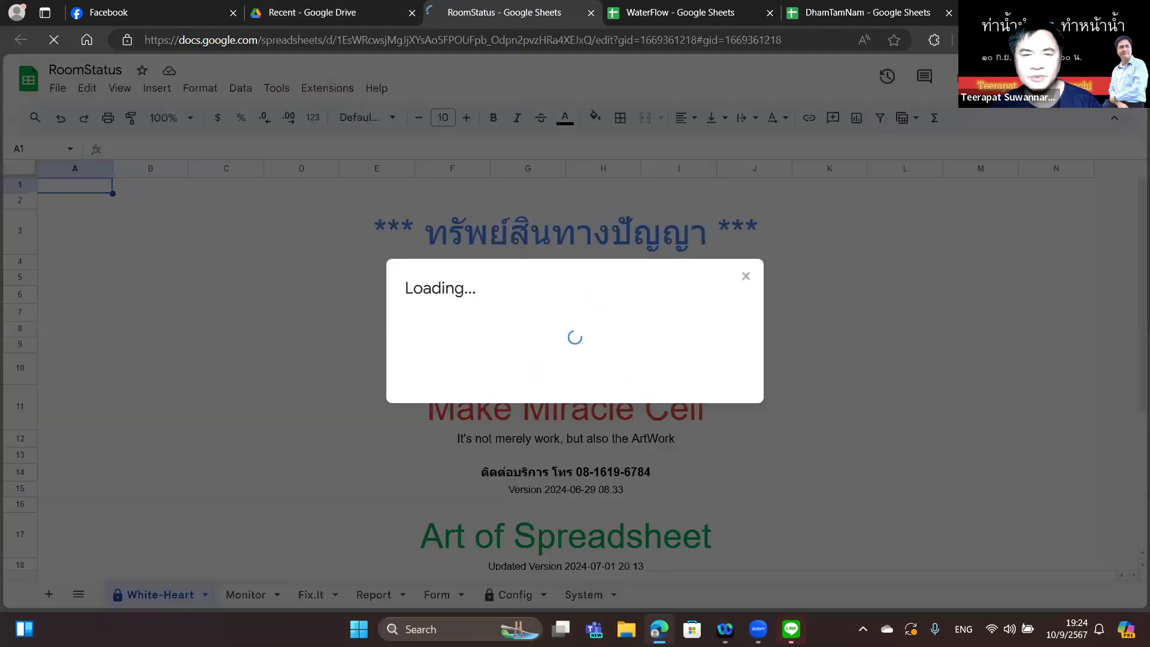
# Step: Copy the RoomStatus sharing link and close the sharing settings
pyautogui.click(455, 456)
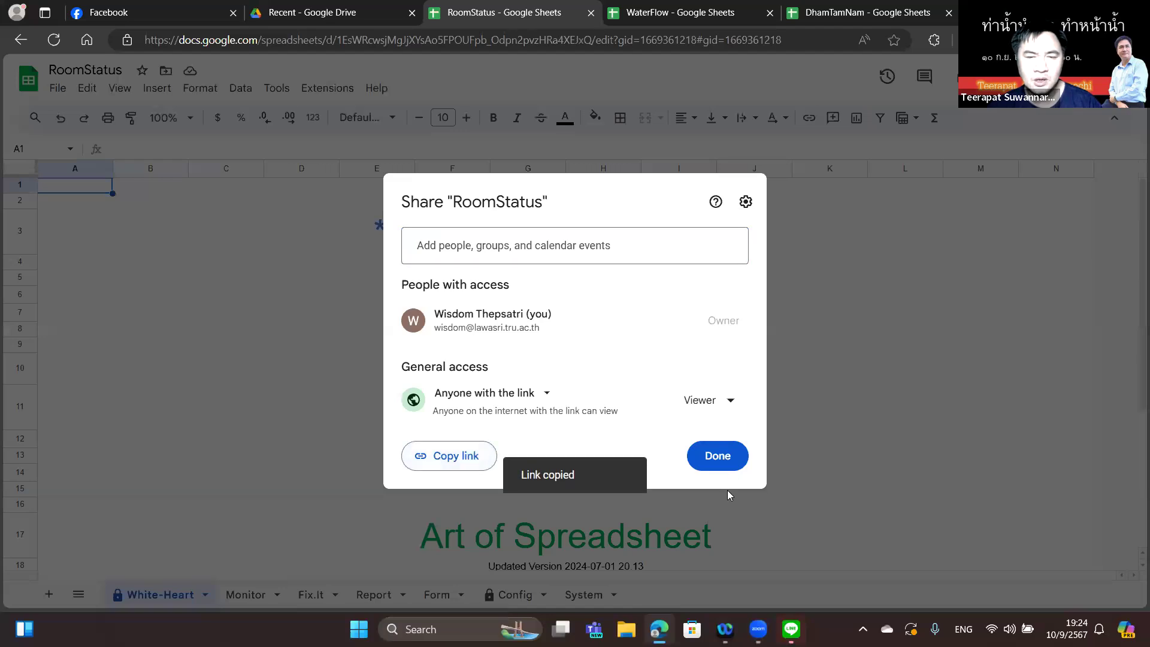
pyautogui.click(729, 458)
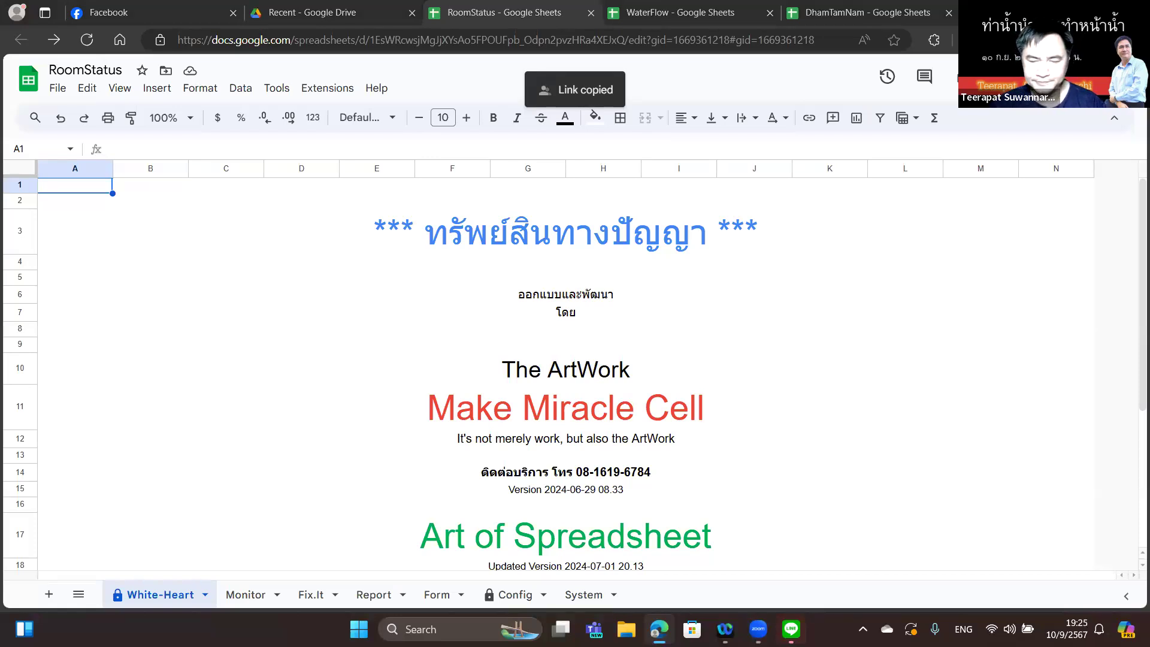
pyautogui.click(391, 346)
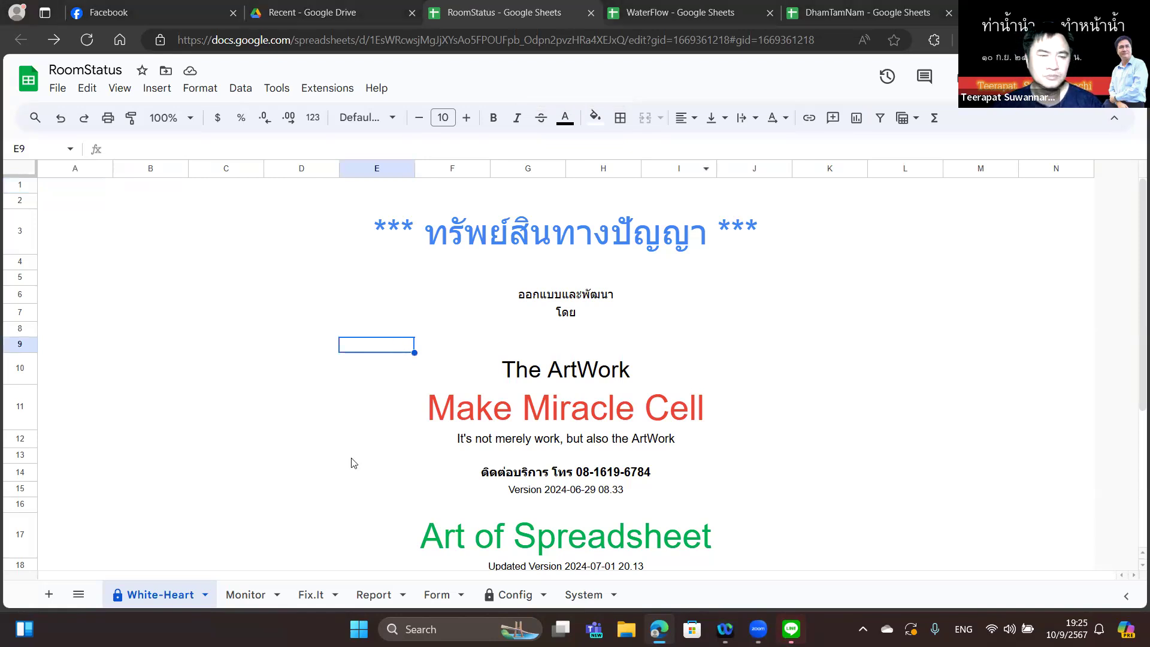
# Step: On the Monitor sheet, look over the names in column D and change the D2 header to ชื่อตำบล
pyautogui.click(255, 595)
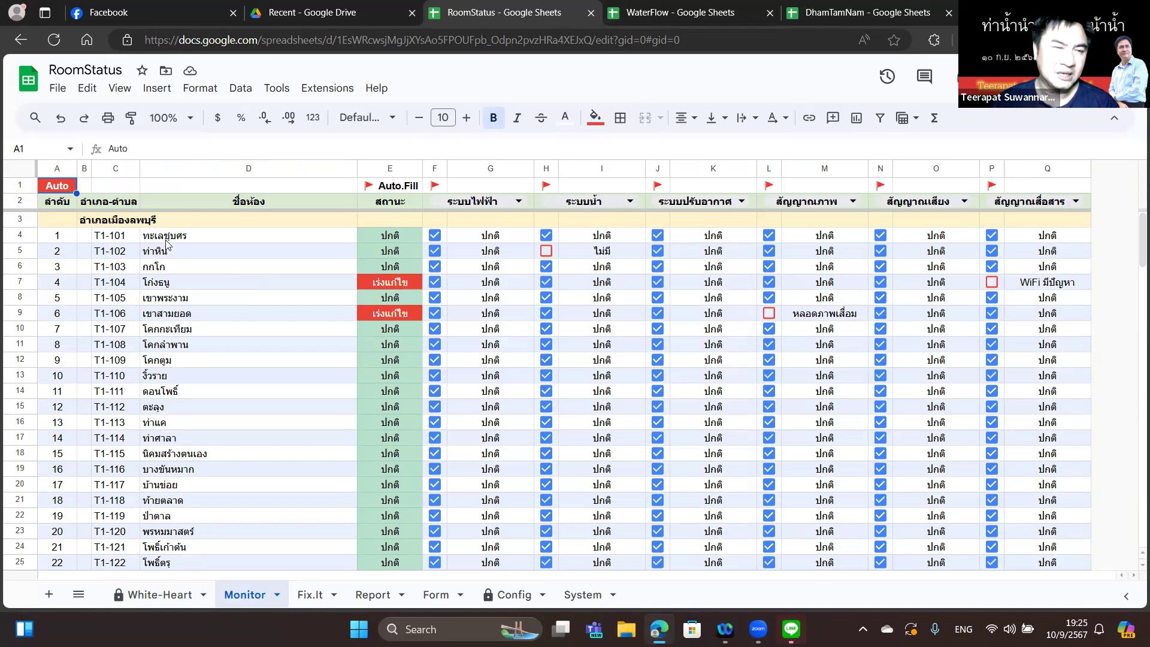
pyautogui.moveTo(166, 242); pyautogui.dragTo(192, 422)
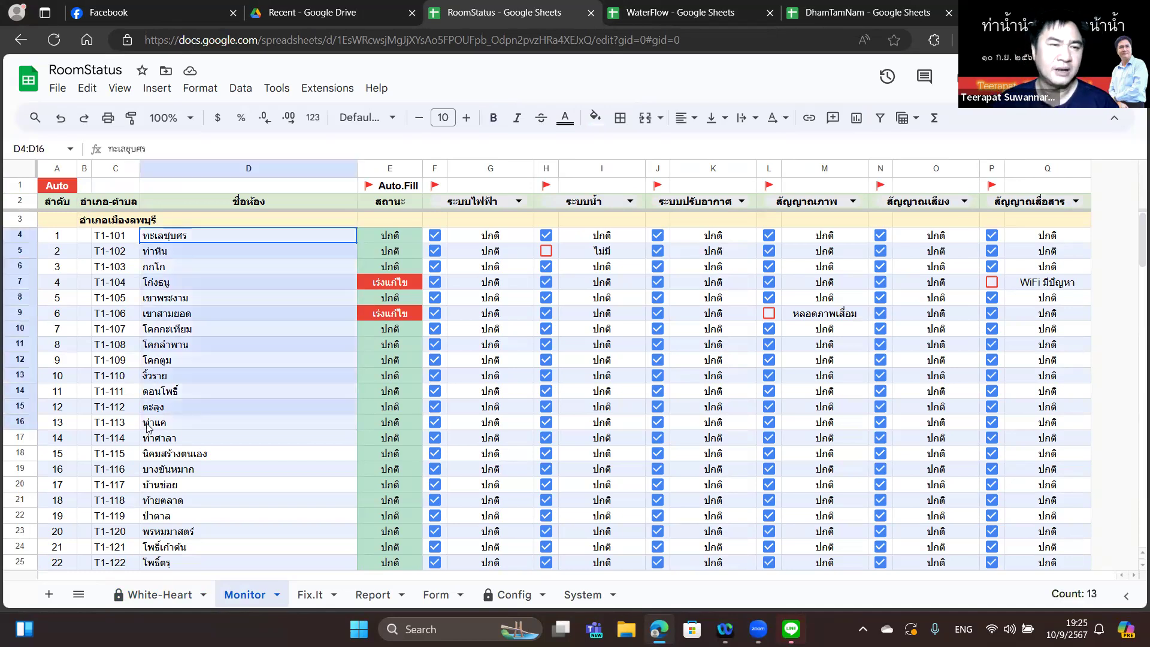
pyautogui.click(266, 200)
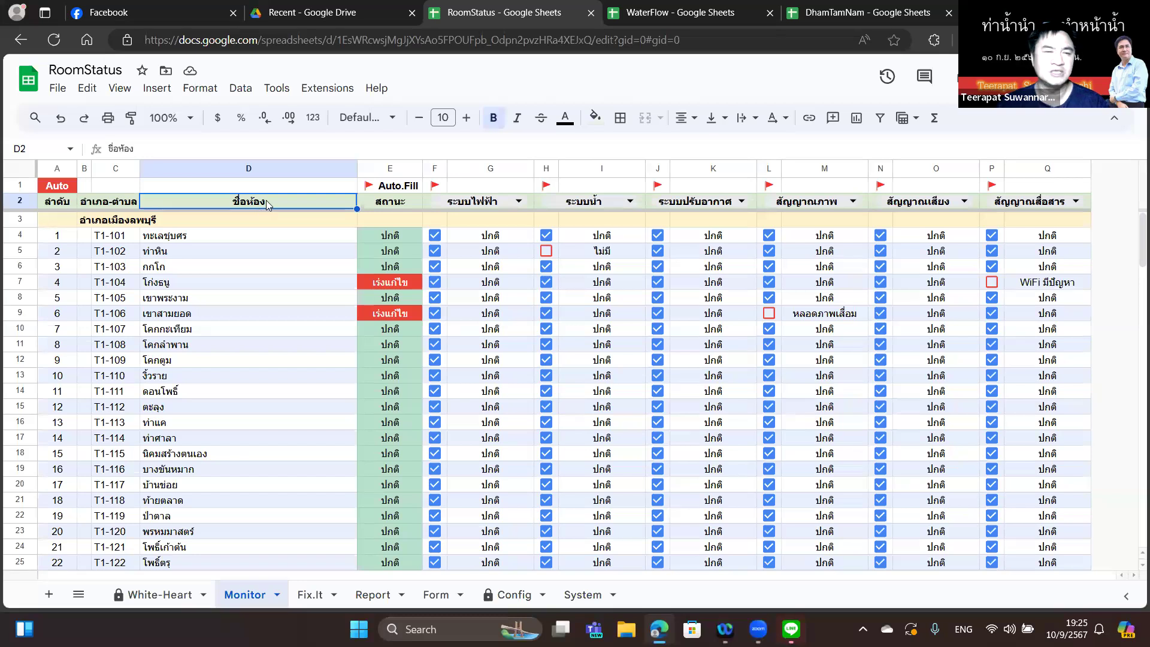
pyautogui.doubleClick(255, 202)
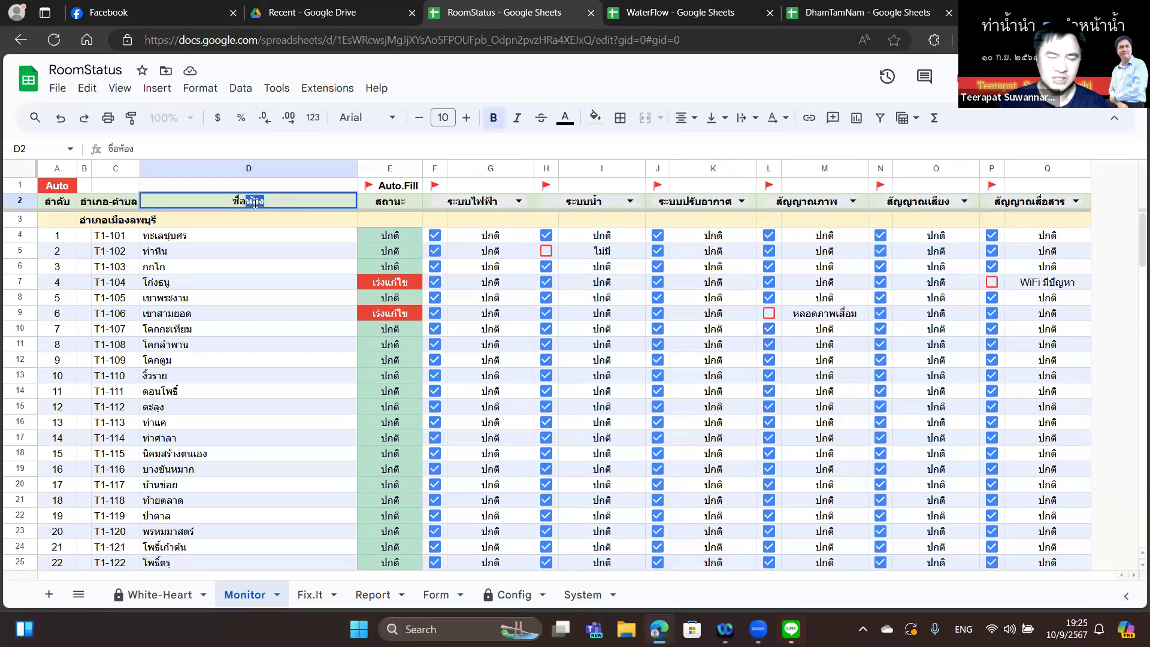
pyautogui.write('9e')
pyautogui.press('BackSpace')
pyautogui.press('BackSpace')
pyautogui.press('`')
pyautogui.write('ตำบล')
pyautogui.press('Return')
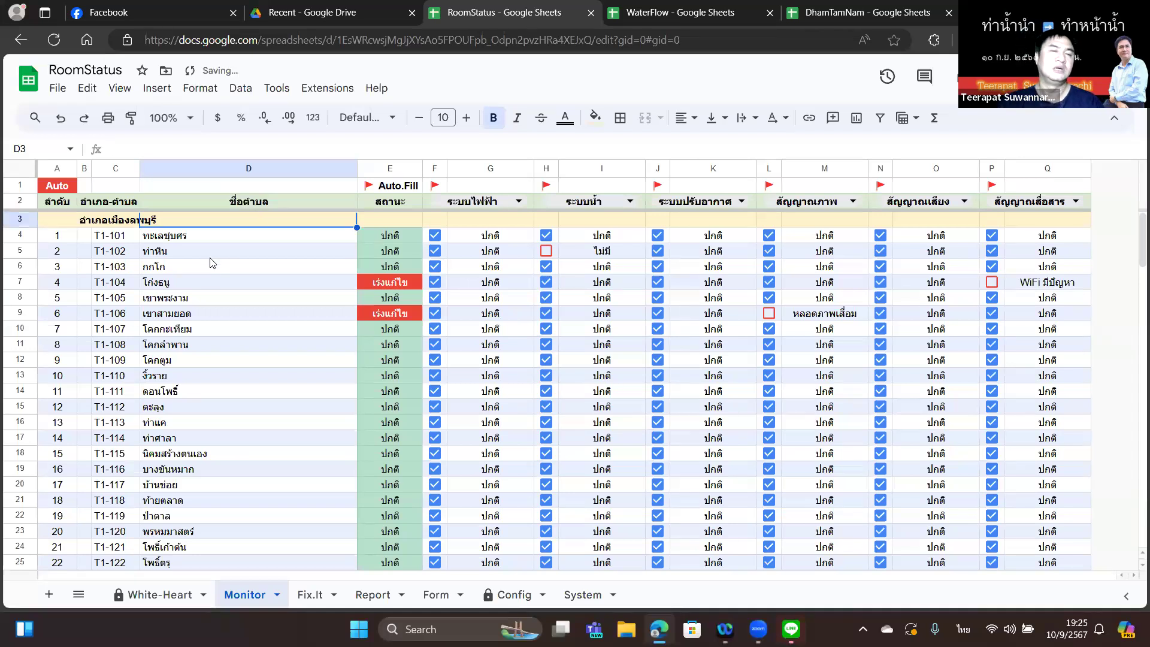
# Step: Review the subdistrict codes and names grouped under each district on the Monitor sheet
pyautogui.moveTo(180, 237); pyautogui.dragTo(158, 464)
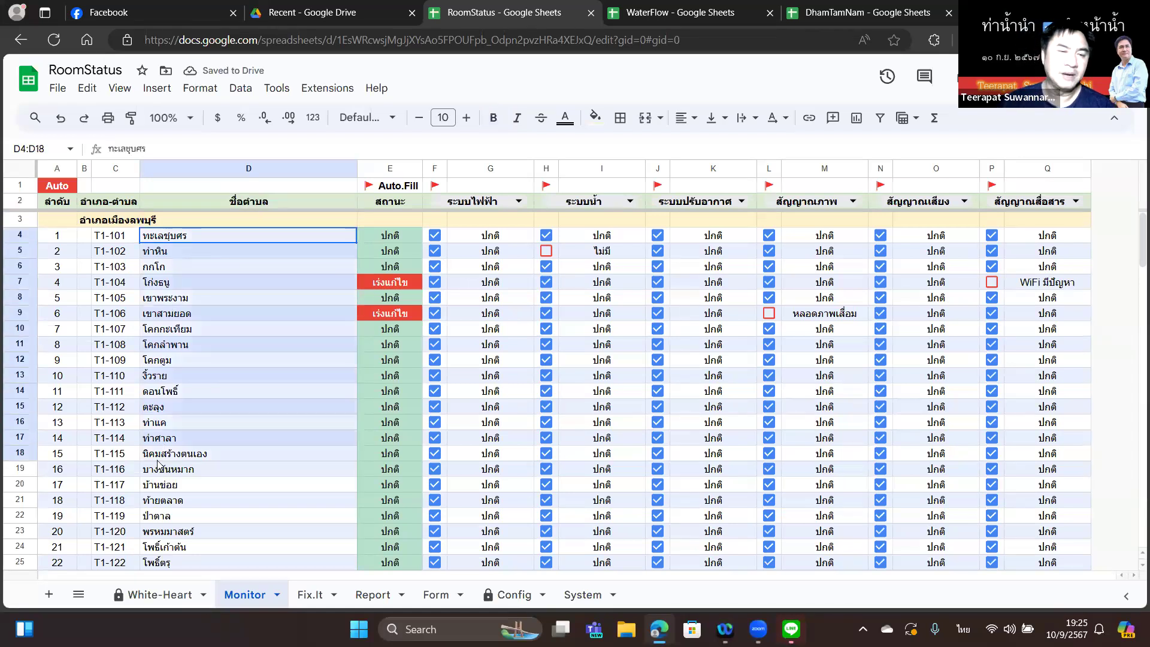
pyautogui.scroll(-5, 180, 443)
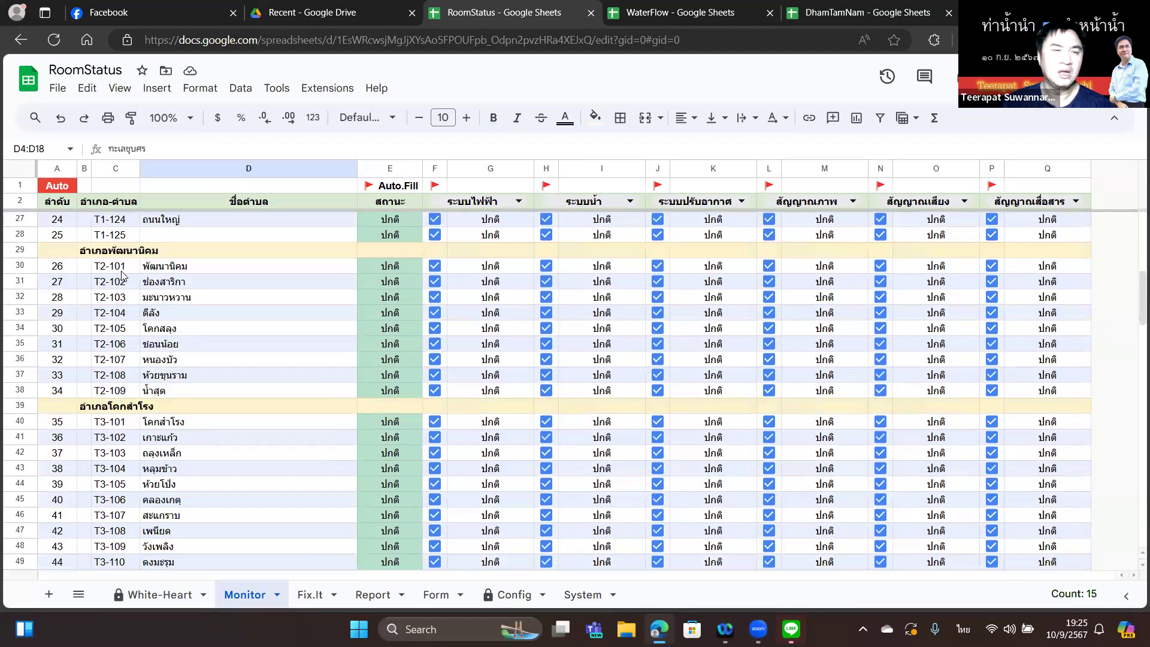
pyautogui.click(83, 254)
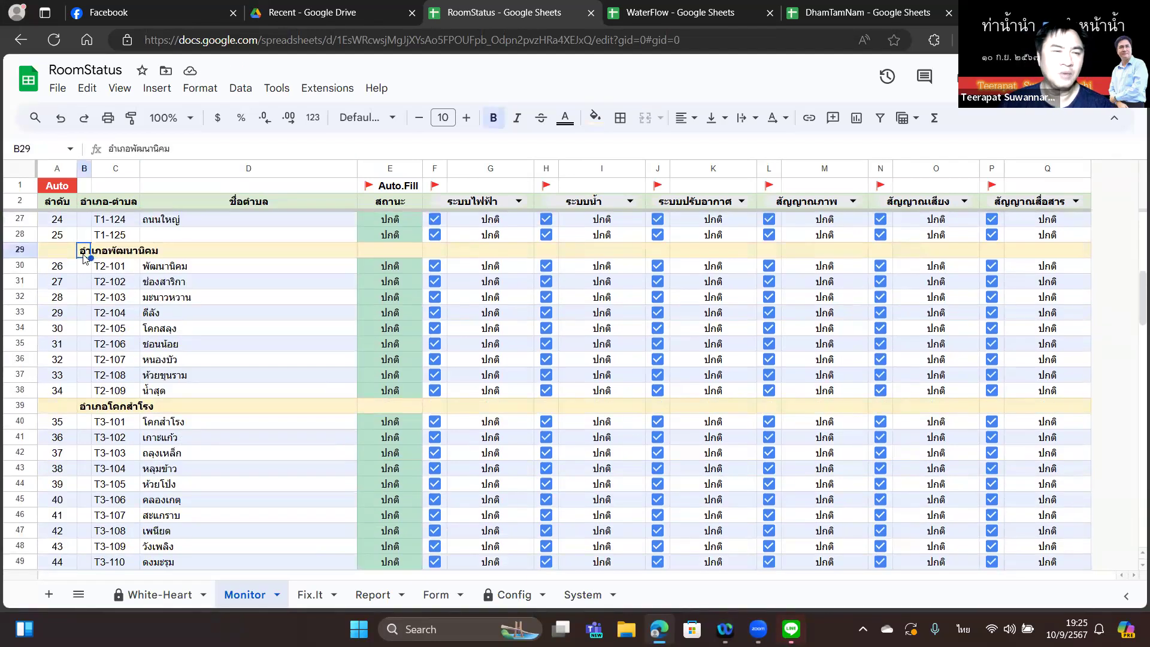
pyautogui.moveTo(110, 268); pyautogui.dragTo(176, 394)
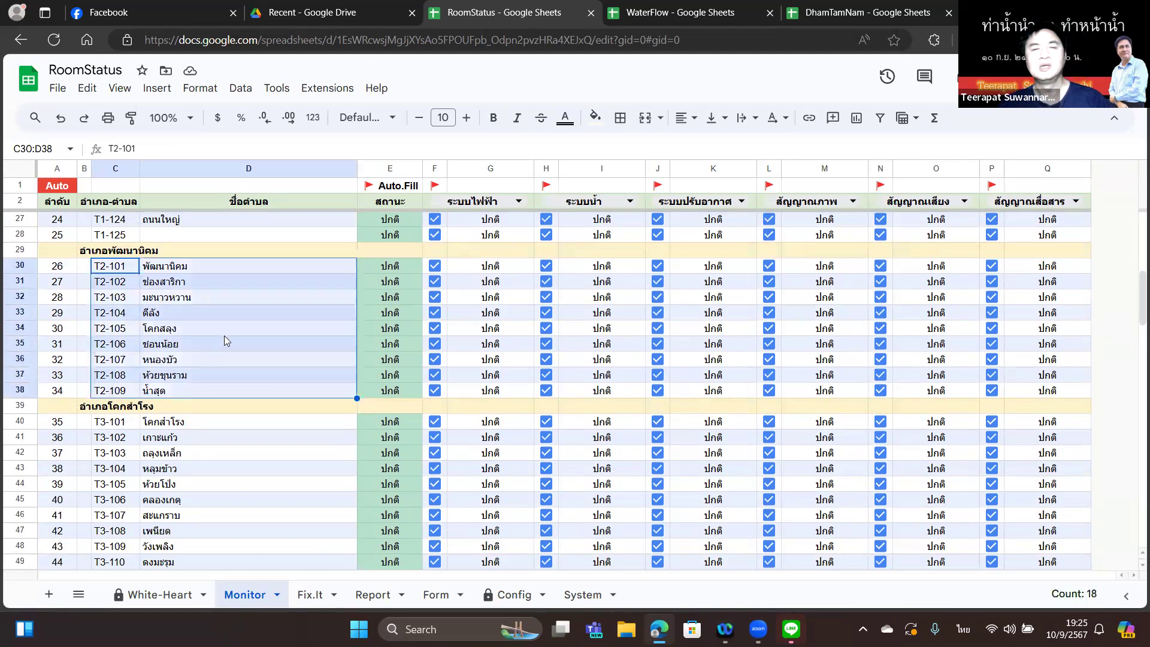
pyautogui.scroll(6, 260, 334)
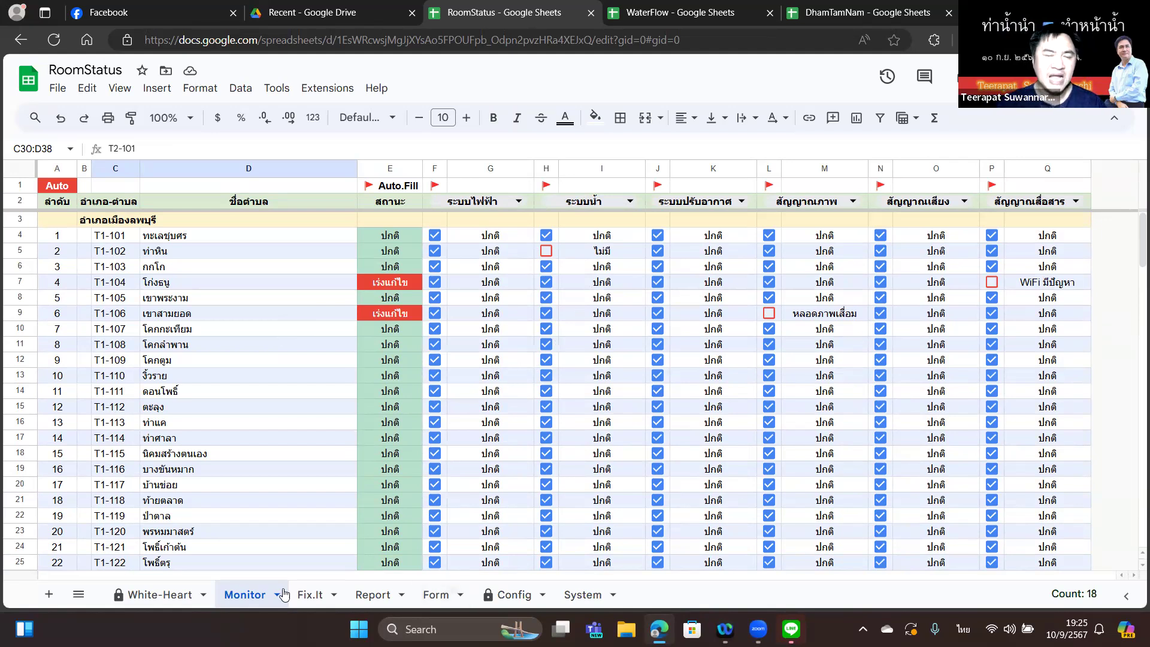
# Step: On the Fix.It sheet, clear the repair notes in cells G6 and G4
pyautogui.click(315, 598)
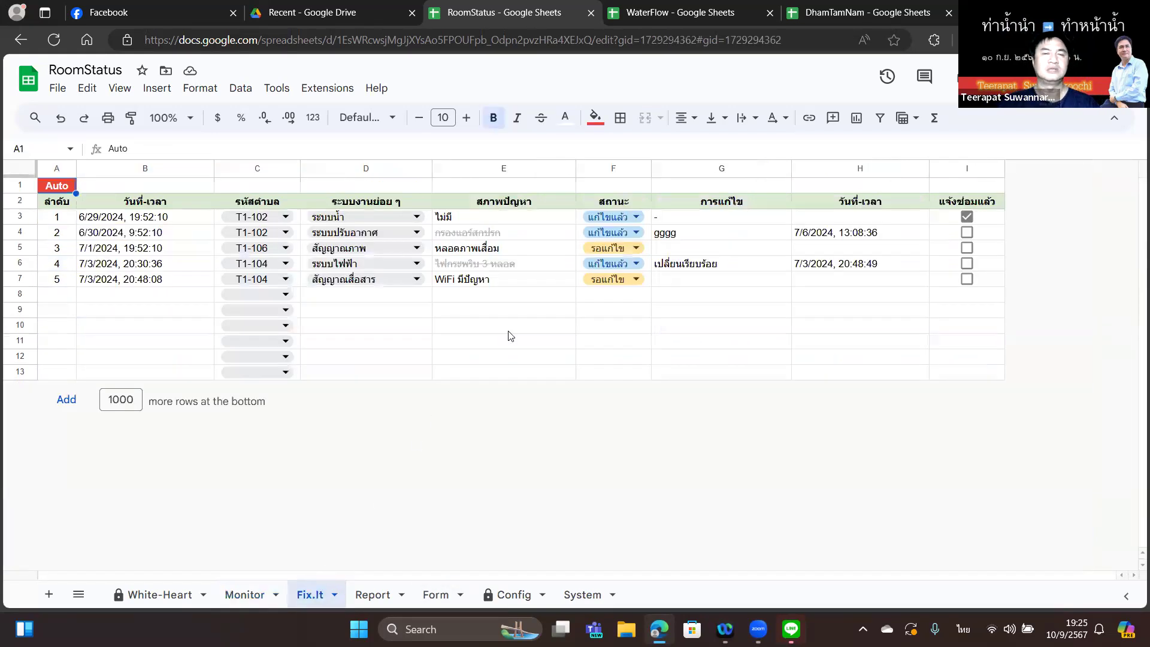
pyautogui.click(672, 268)
pyautogui.press('Delete')
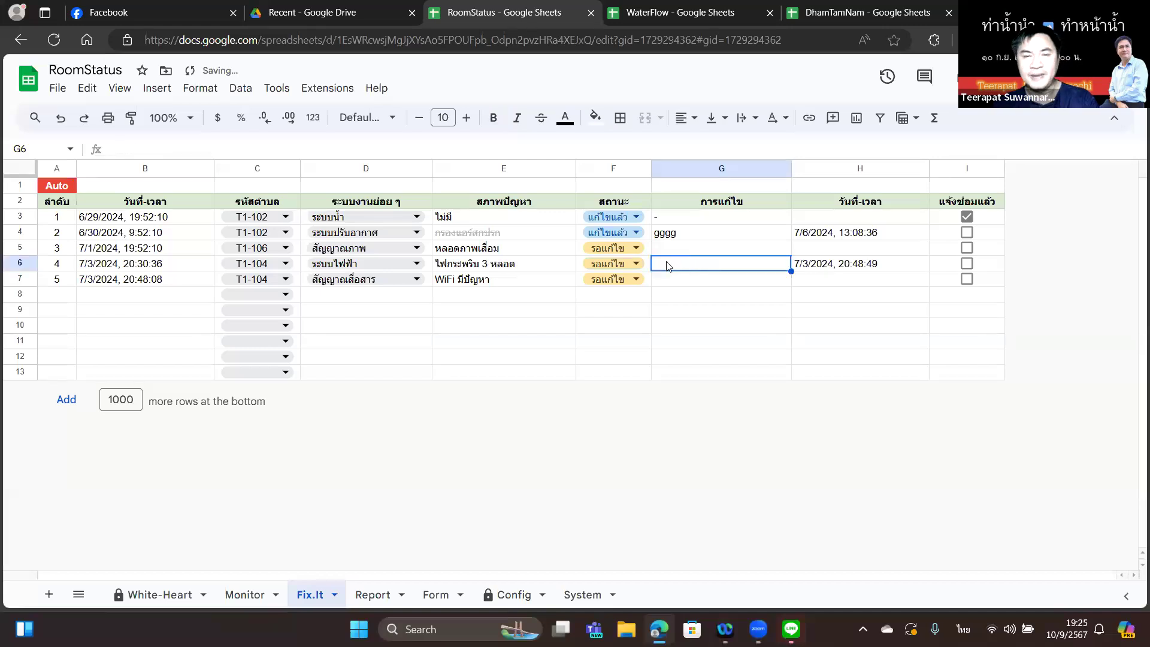
pyautogui.click(671, 233)
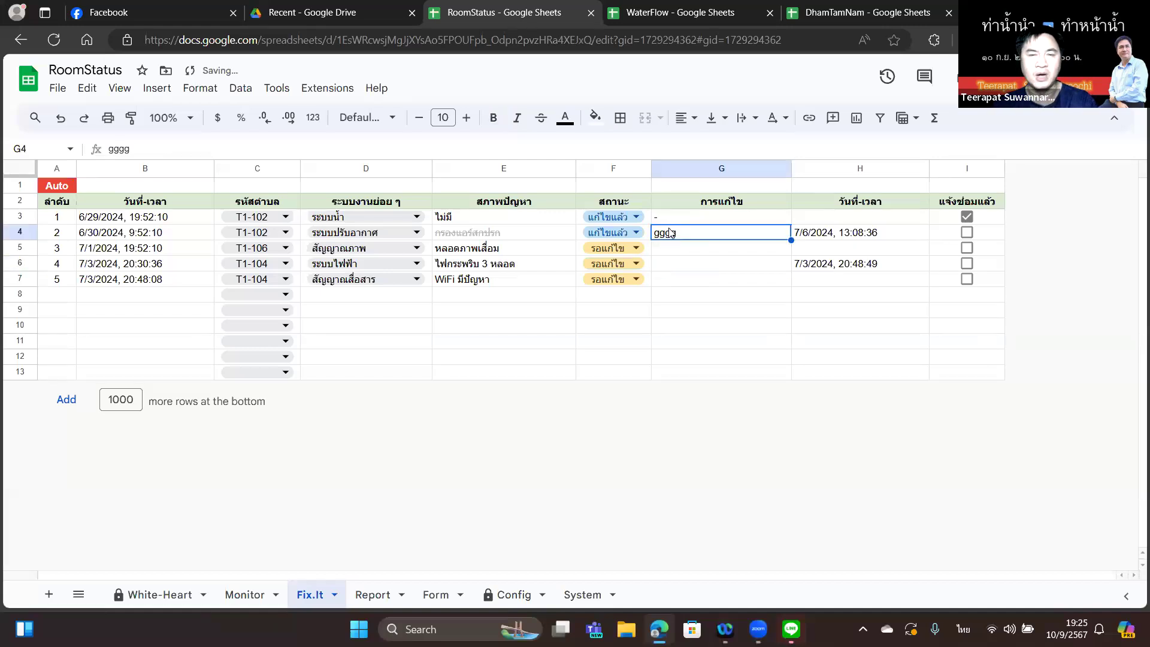
pyautogui.press('Delete')
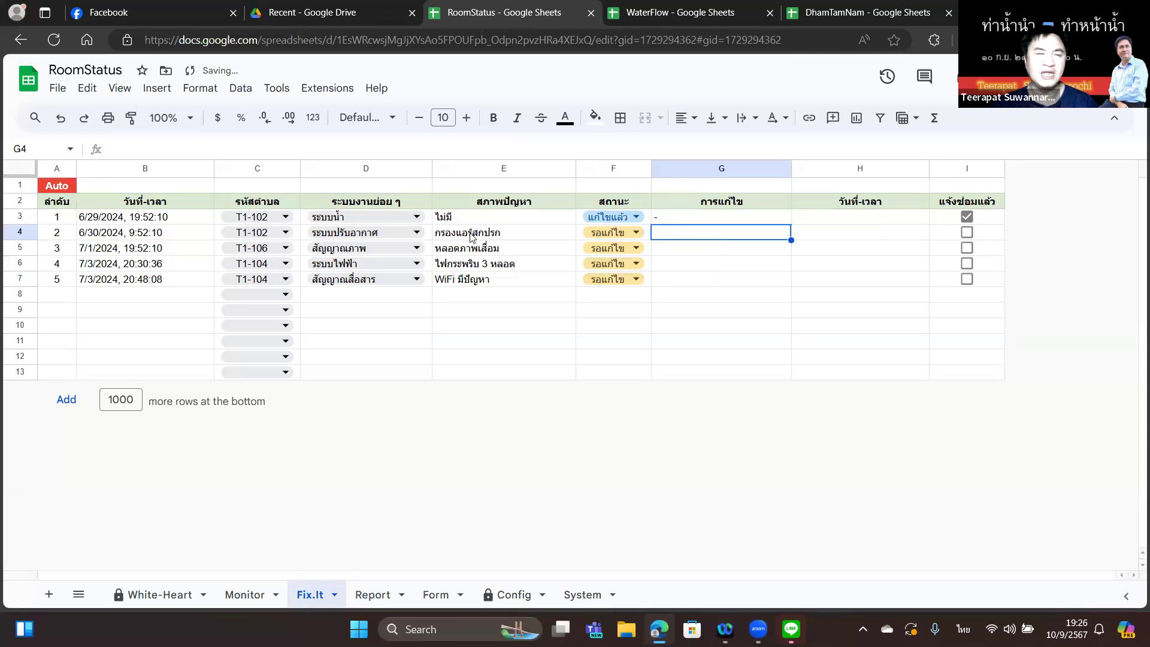
# Step: Add a repair request in row 8 for T1-107 with subsystem ระบบน้ำ and the problem จะท่วมแล้วจร้า
pyautogui.click(286, 295)
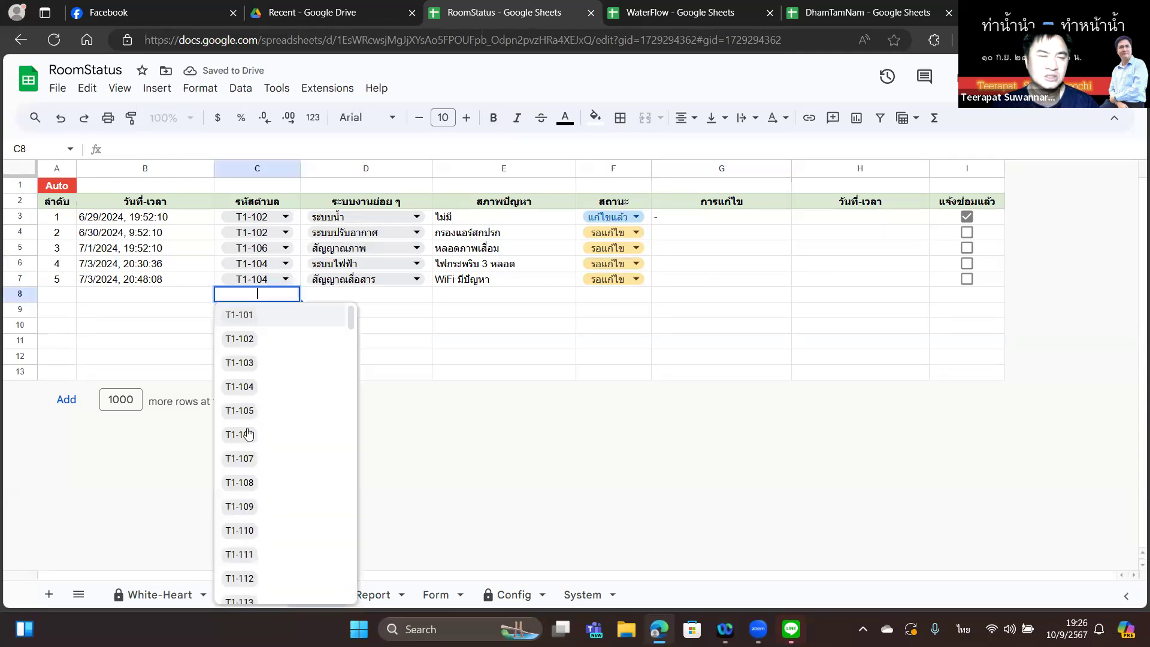
pyautogui.click(248, 461)
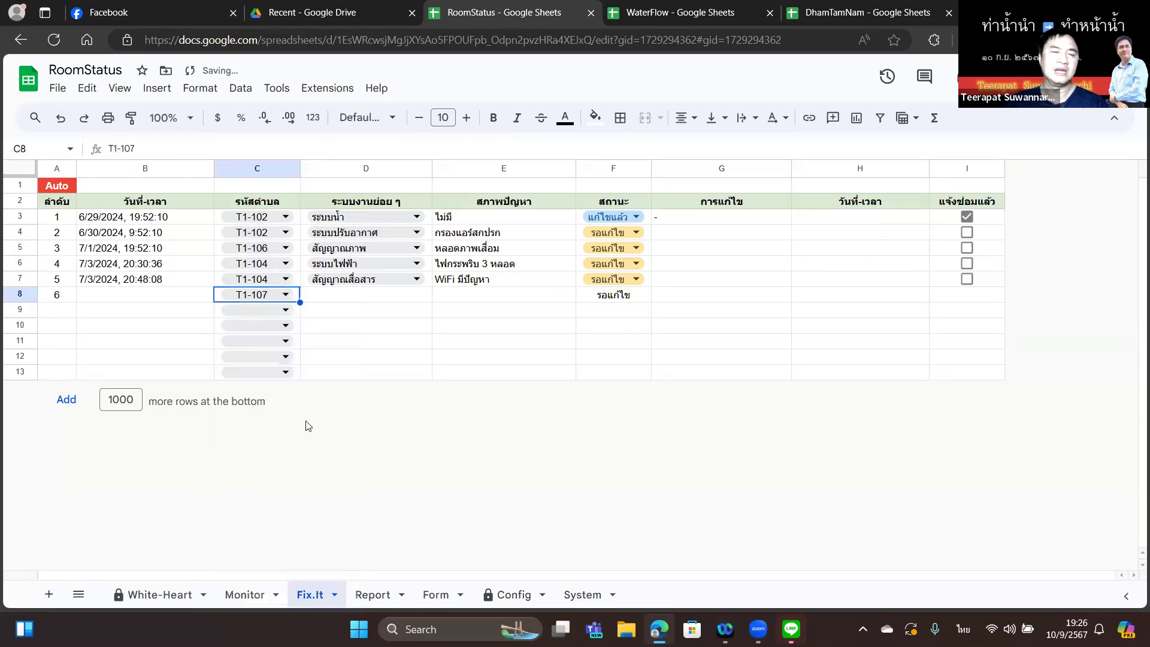
pyautogui.click(425, 299)
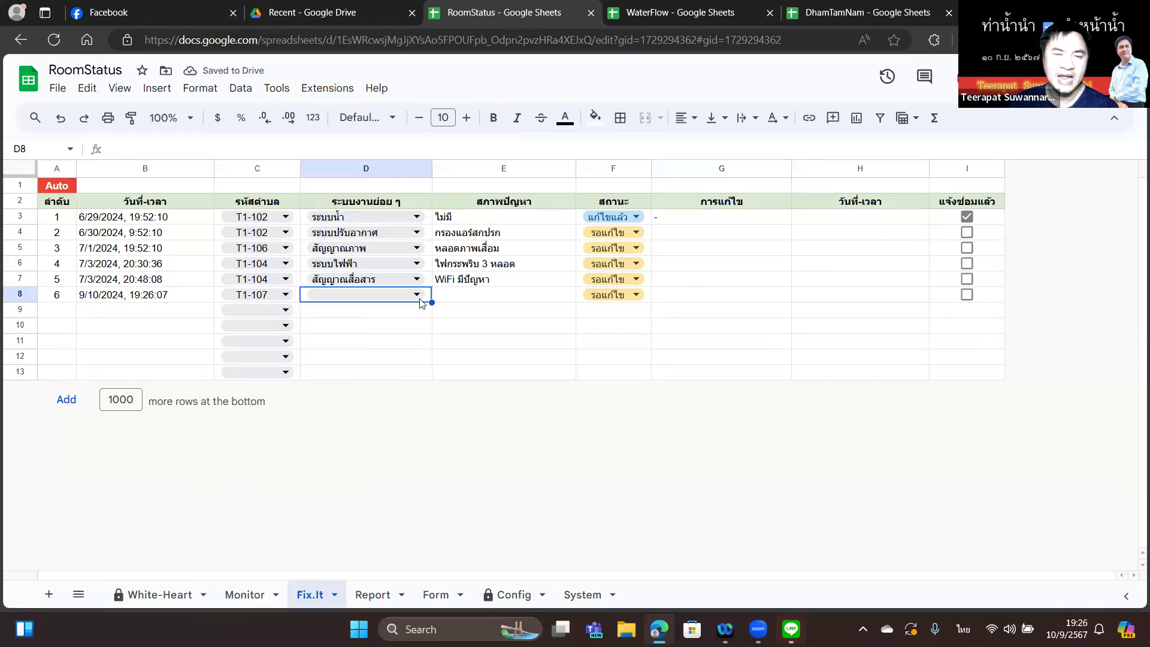
pyautogui.click(420, 302)
pyautogui.click(393, 340)
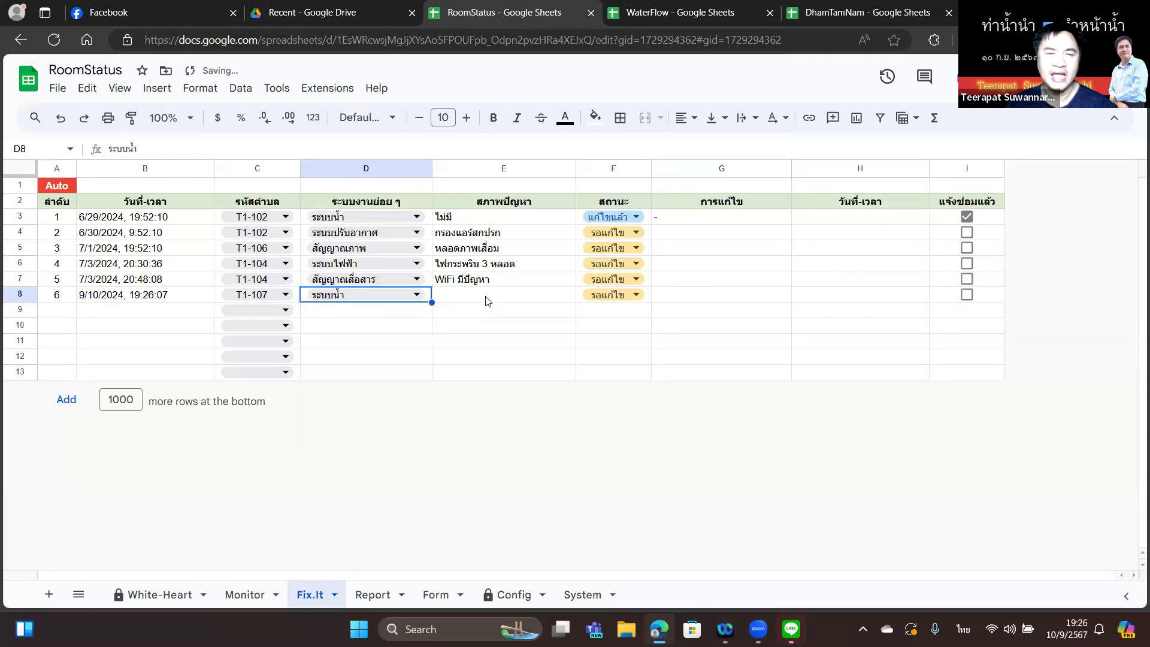
pyautogui.click(488, 301)
pyautogui.write('จะ')
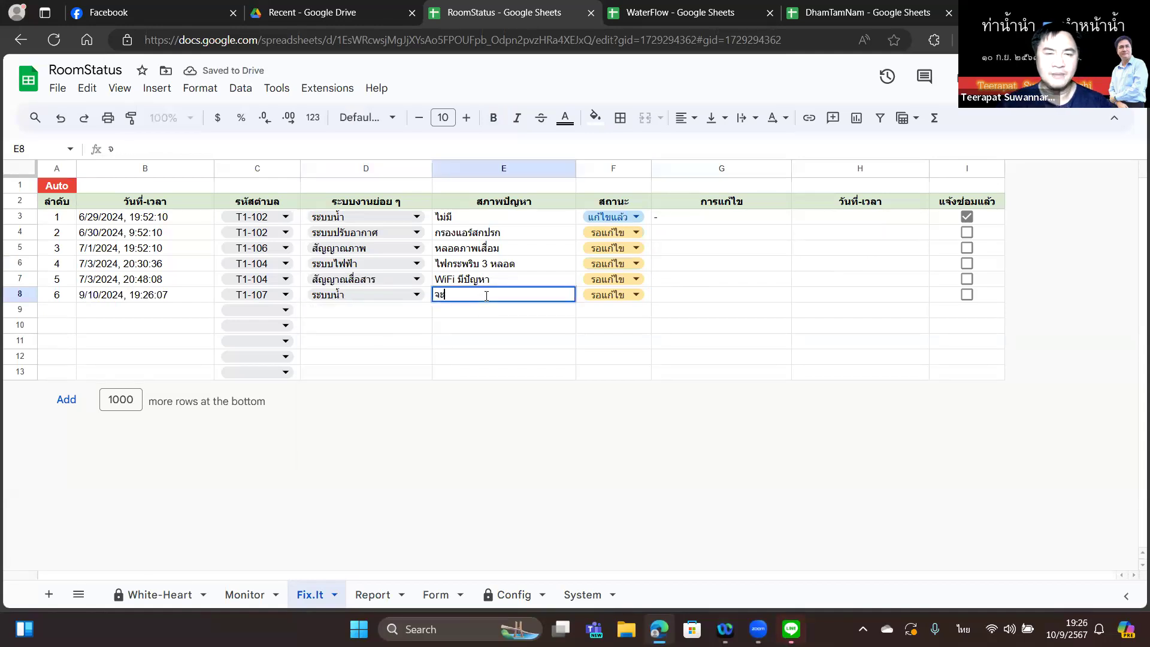
pyautogui.write('ท่วมแล้วจ้า')
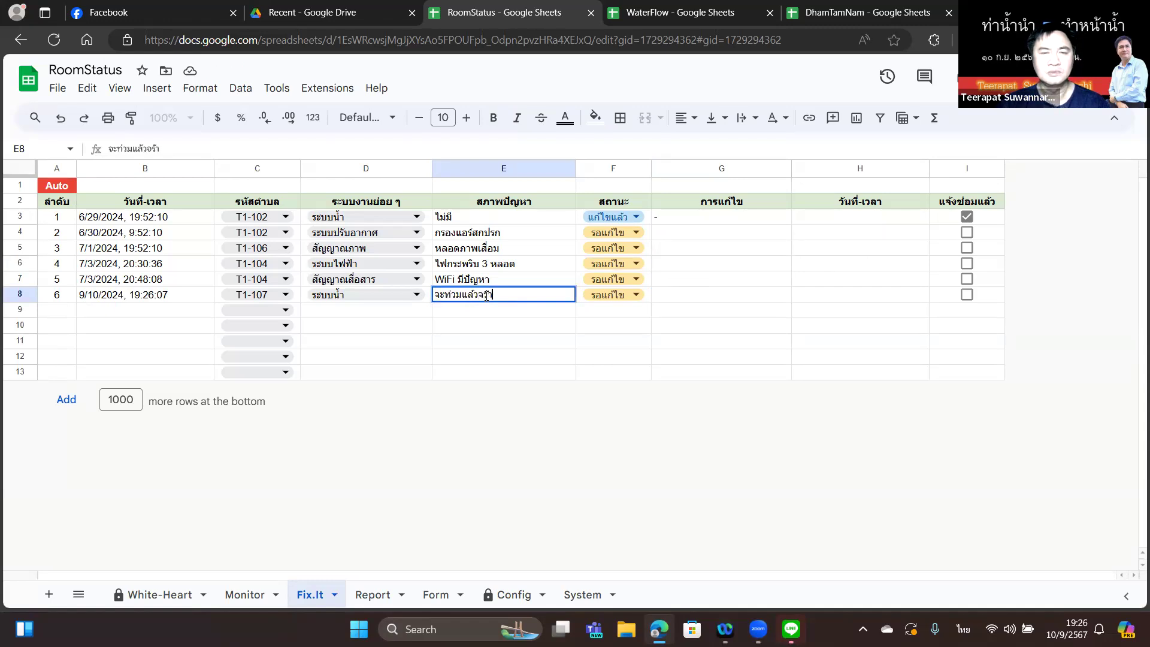
pyautogui.press('Return')
pyautogui.click(487, 299)
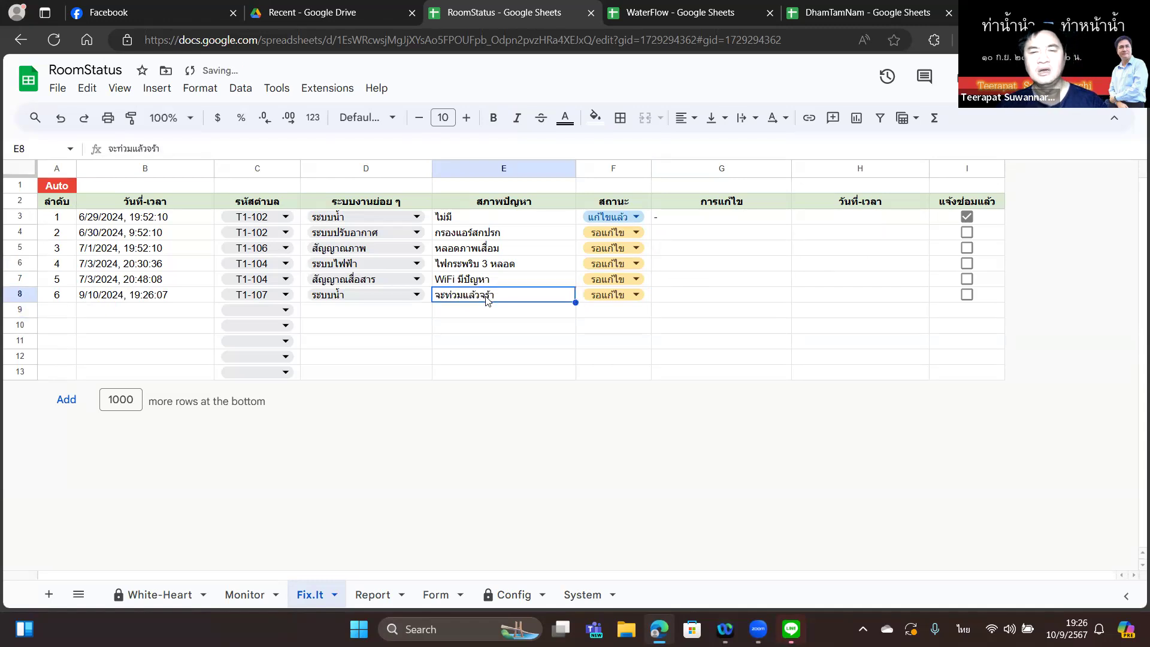
# Step: Check the T1-107 row on the Monitor sheet for the reported water problem, and return to Fix.It
pyautogui.click(252, 601)
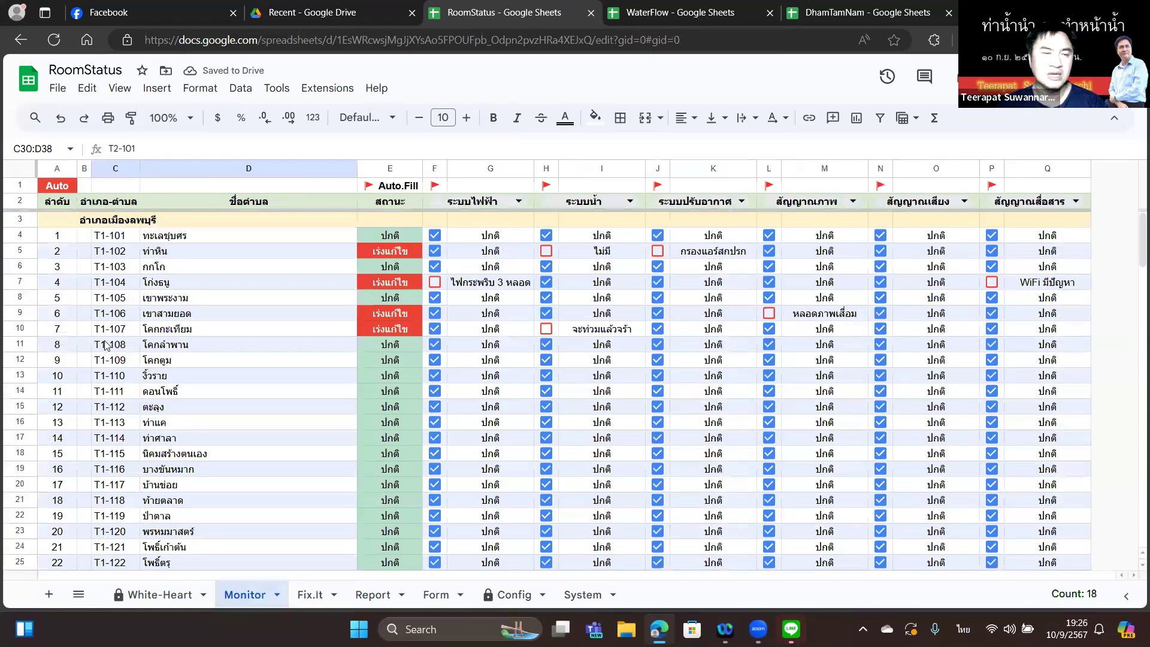
pyautogui.moveTo(109, 329); pyautogui.dragTo(527, 334)
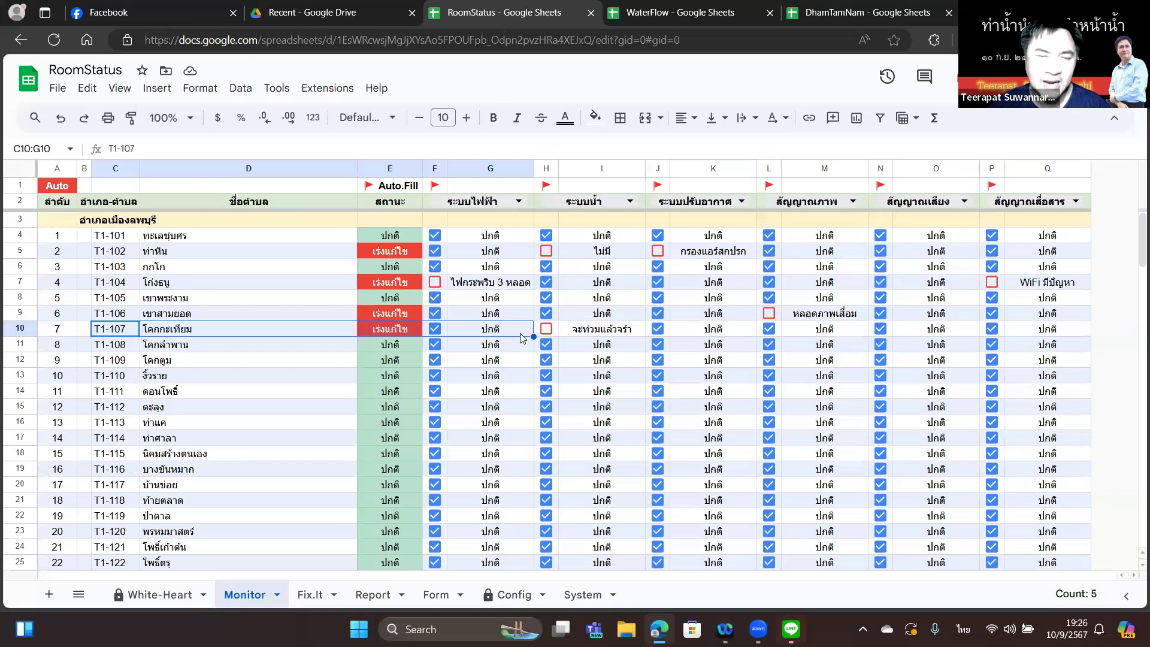
pyautogui.click(311, 595)
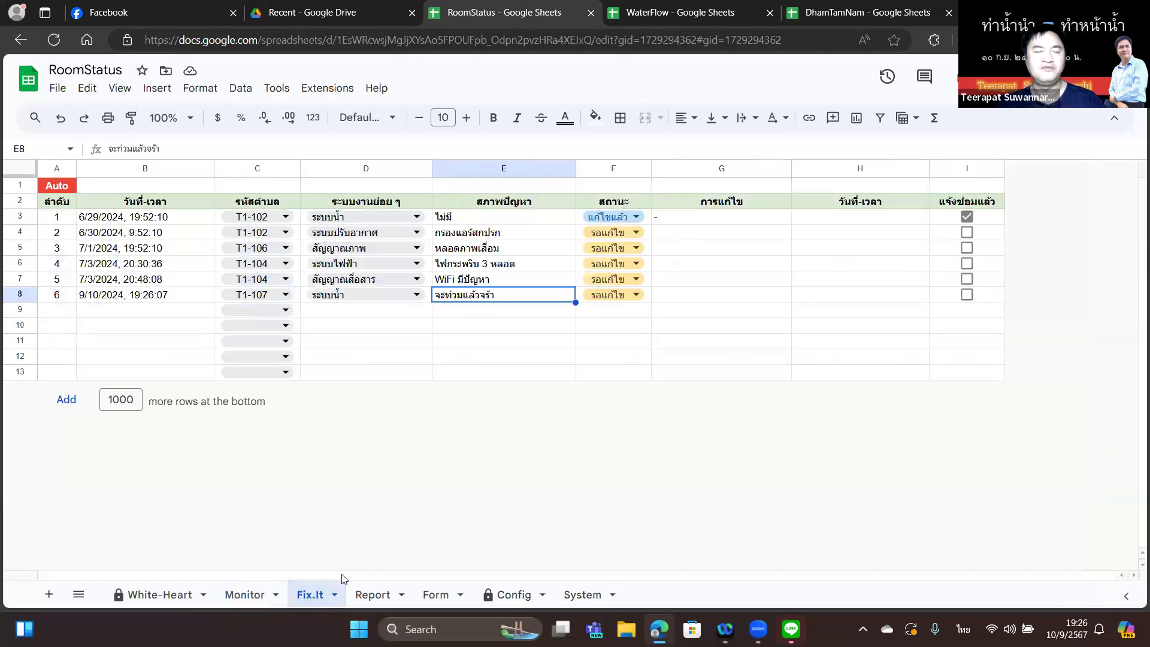
# Step: Examine the problem list on the Report sheet and the choices in its system filter, leaving the filter empty
pyautogui.click(376, 595)
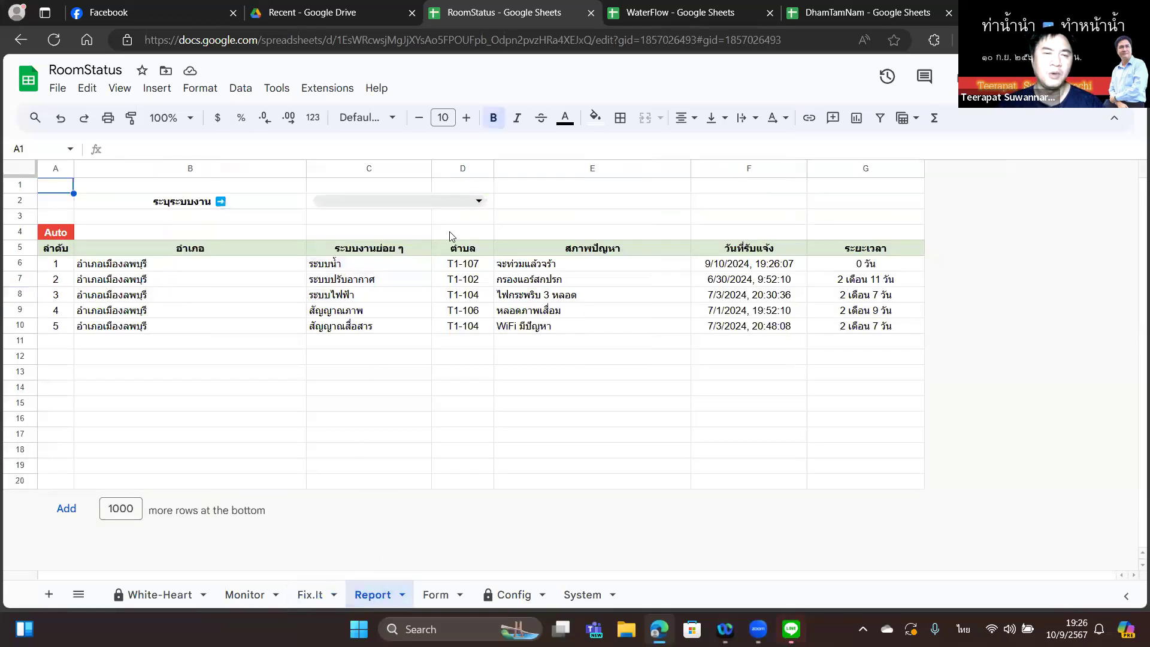
pyautogui.click(476, 203)
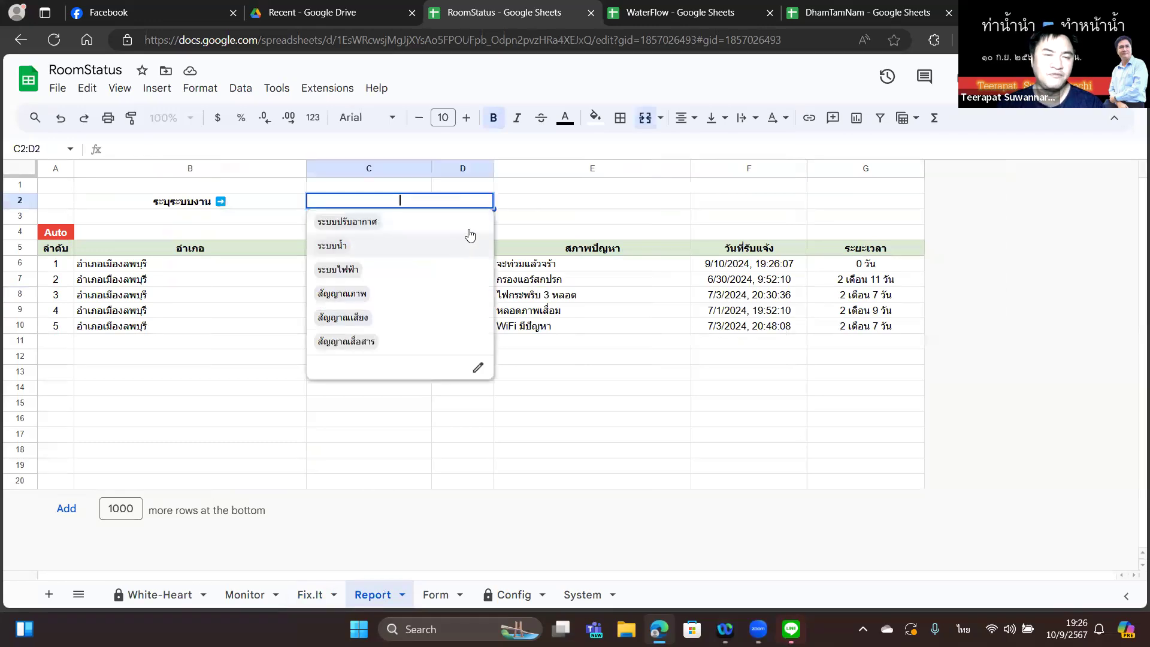
pyautogui.click(547, 201)
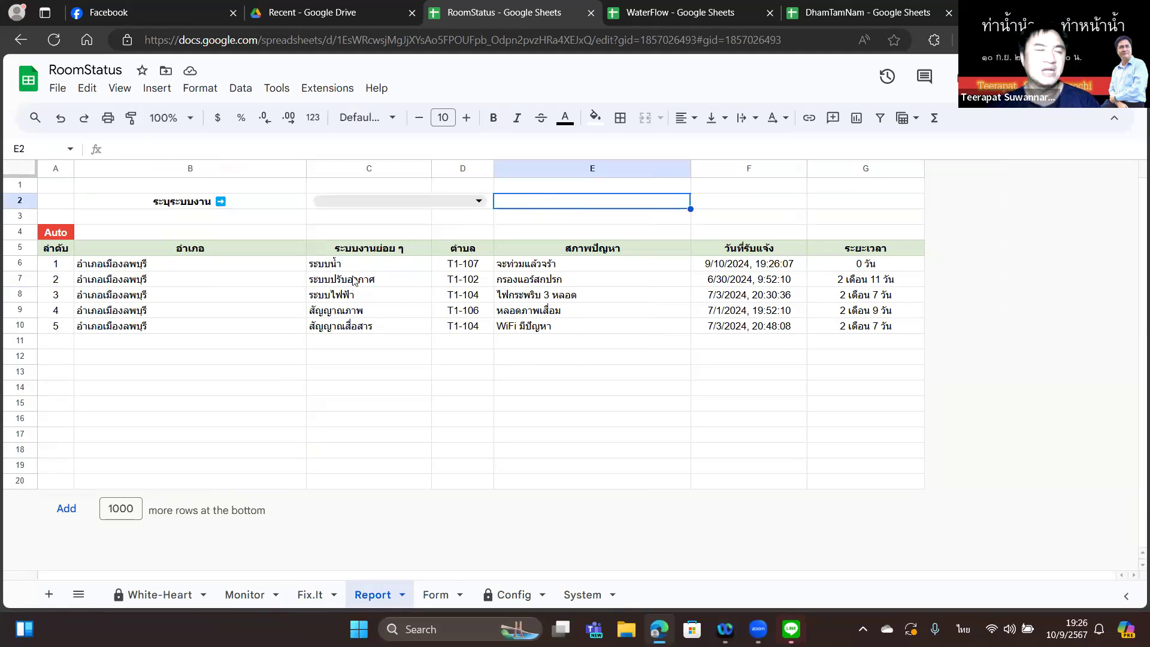
# Step: Review the memo on the Form sheet, the month names on Config and the subsystem list on System
pyautogui.click(438, 595)
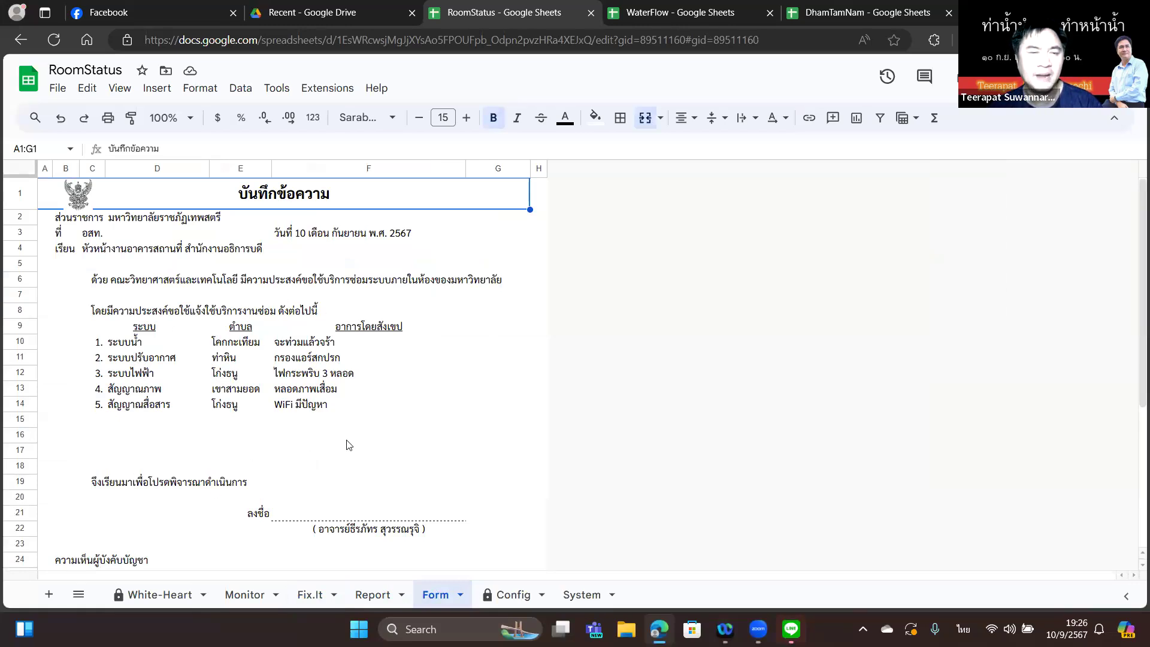
pyautogui.click(520, 595)
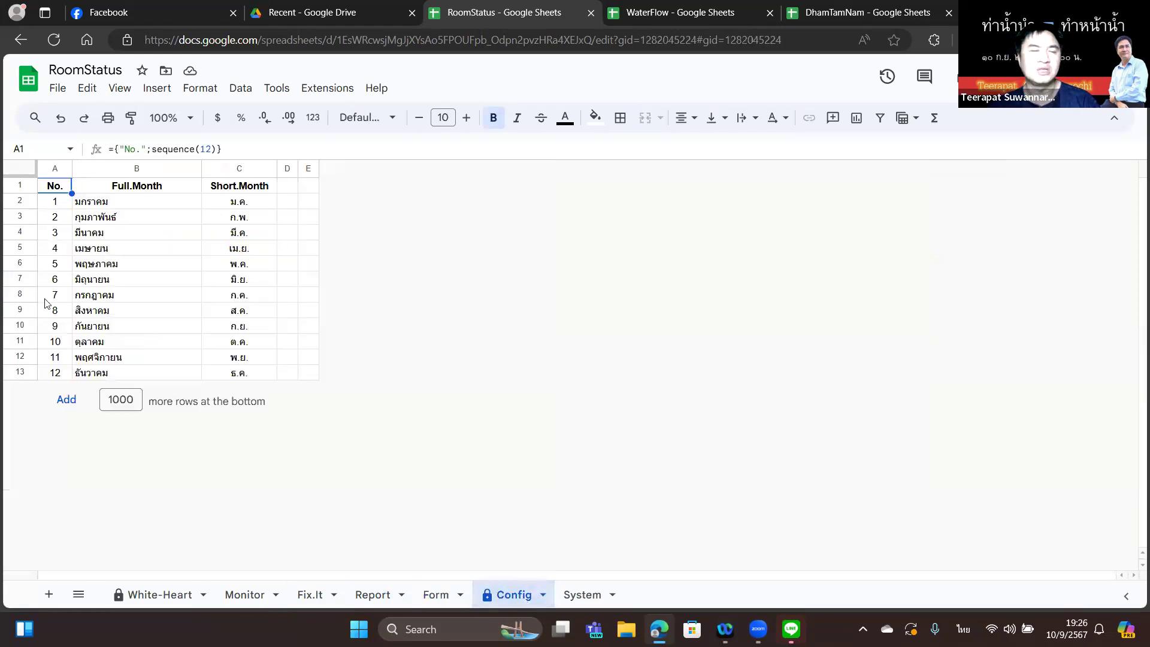
pyautogui.click(584, 595)
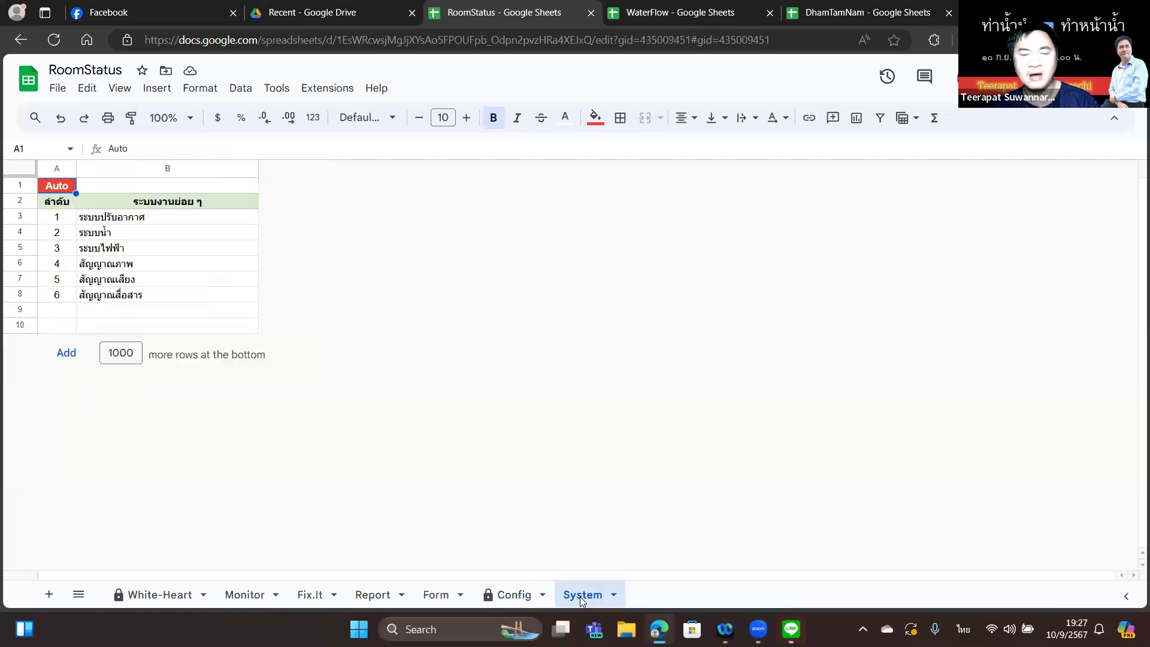
pyautogui.moveTo(105, 220); pyautogui.dragTo(99, 318)
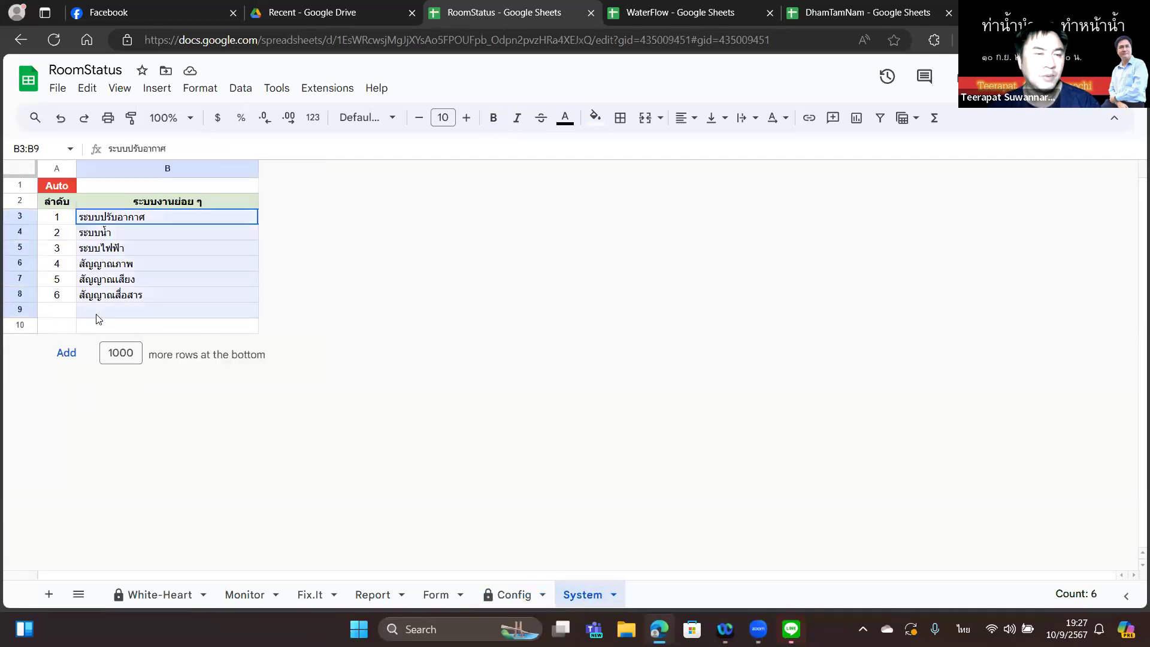
pyautogui.click(99, 317)
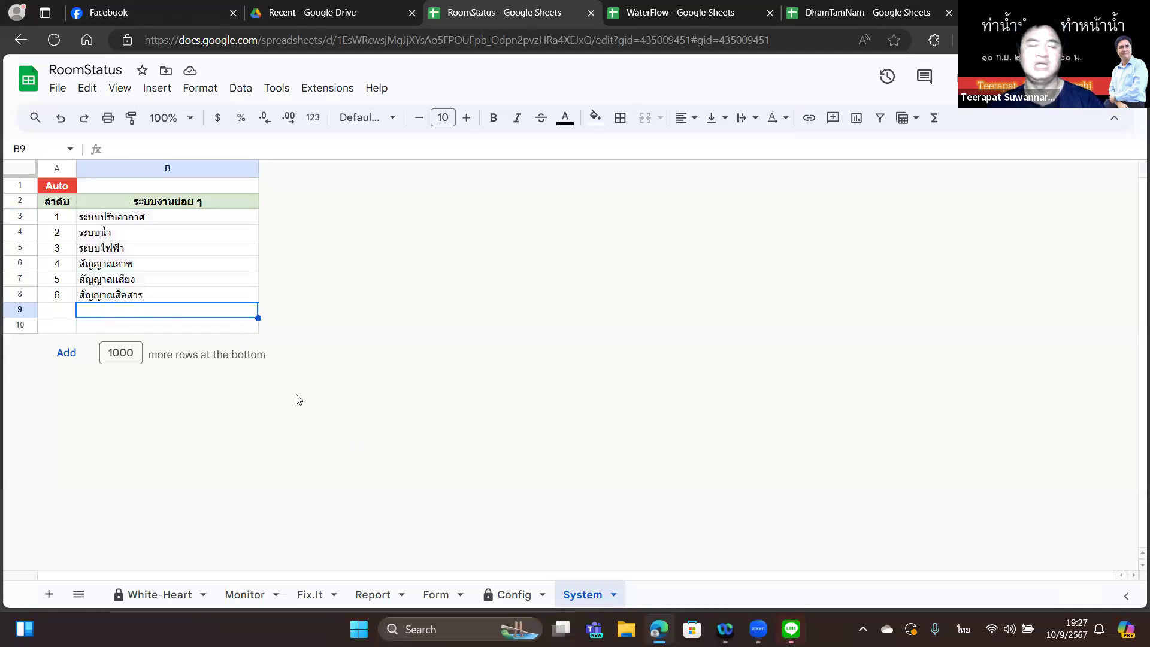
# Step: From the Monitor sheet, open the RoomStatus Apps Script code, look over the onEdit function and close the editor
pyautogui.click(271, 578)
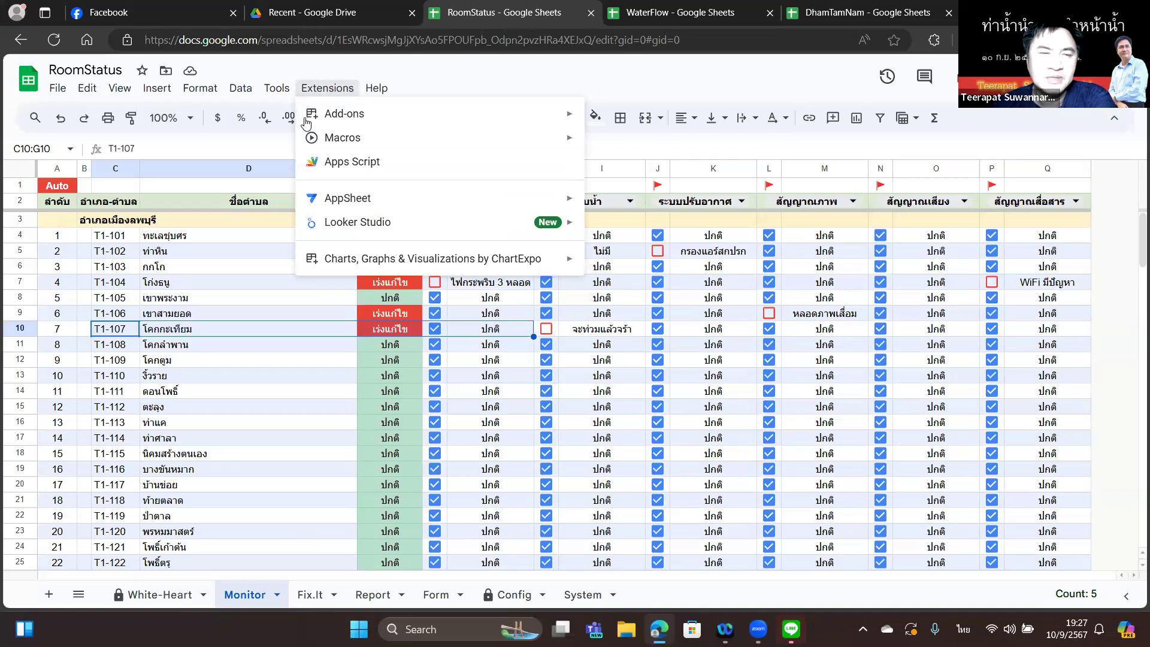
pyautogui.click(335, 163)
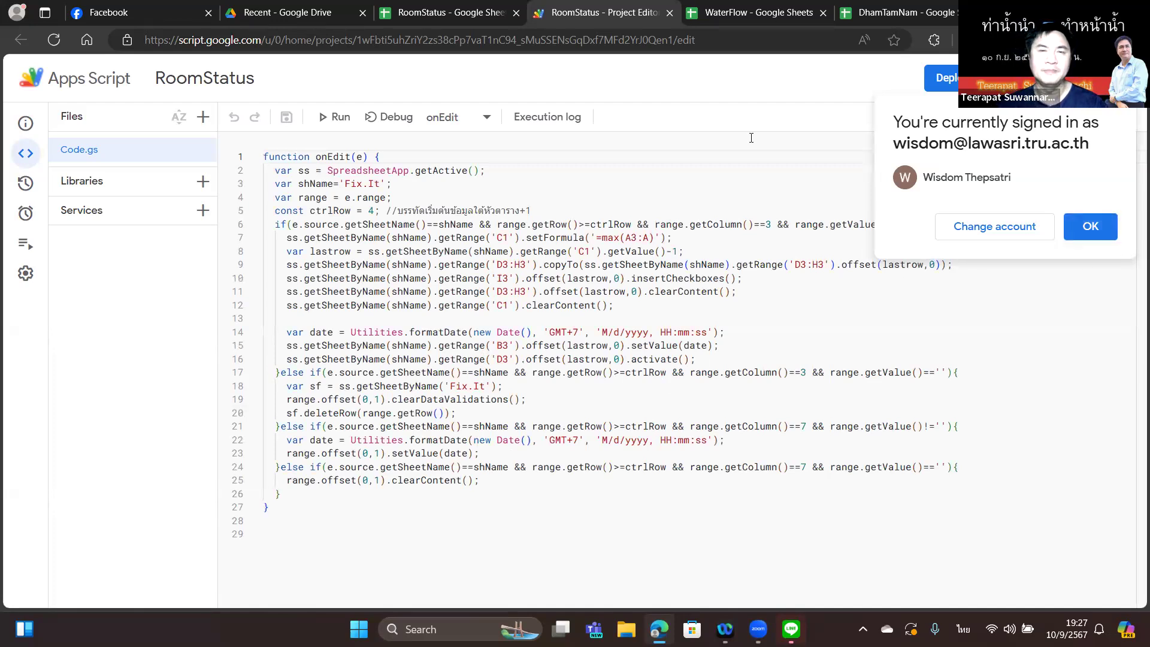
pyautogui.click(669, 12)
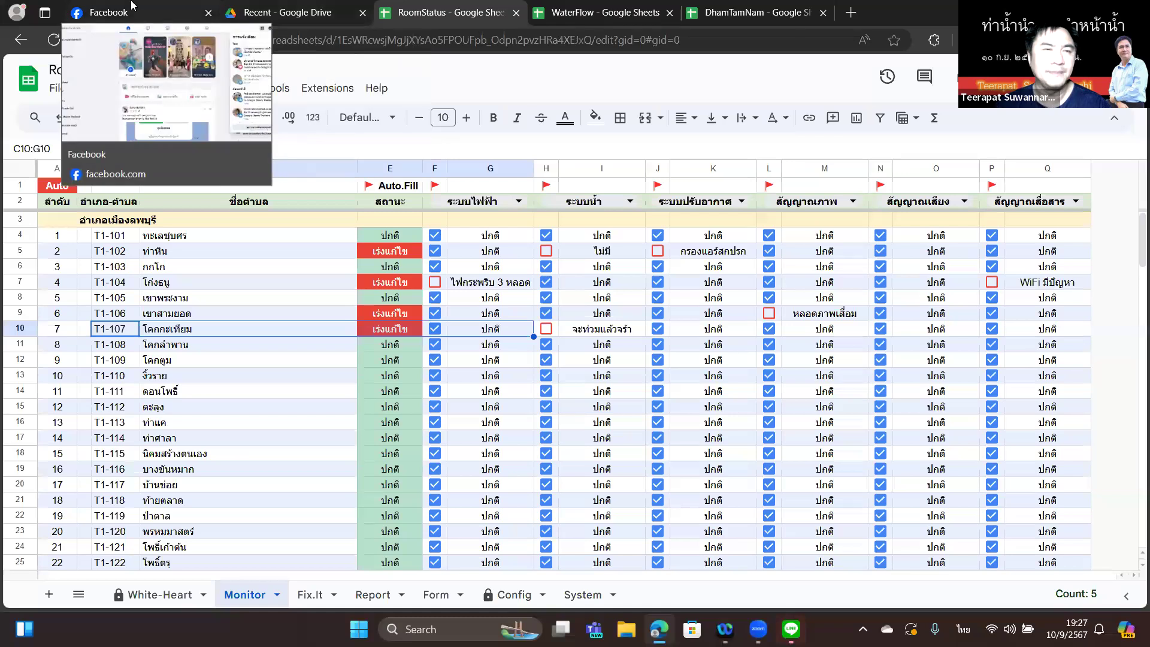
# Step: Open the สำรวจ spreadsheet from the recent files in Google Drive and look over its names and nicknames
pyautogui.click(267, 13)
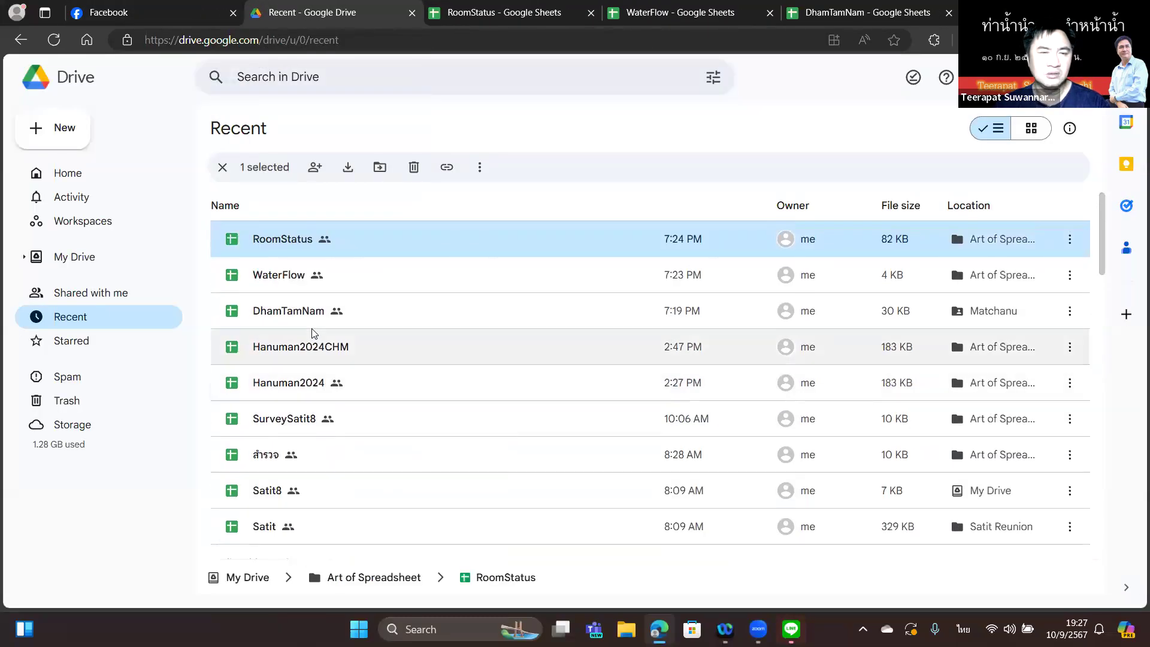
pyautogui.doubleClick(310, 497)
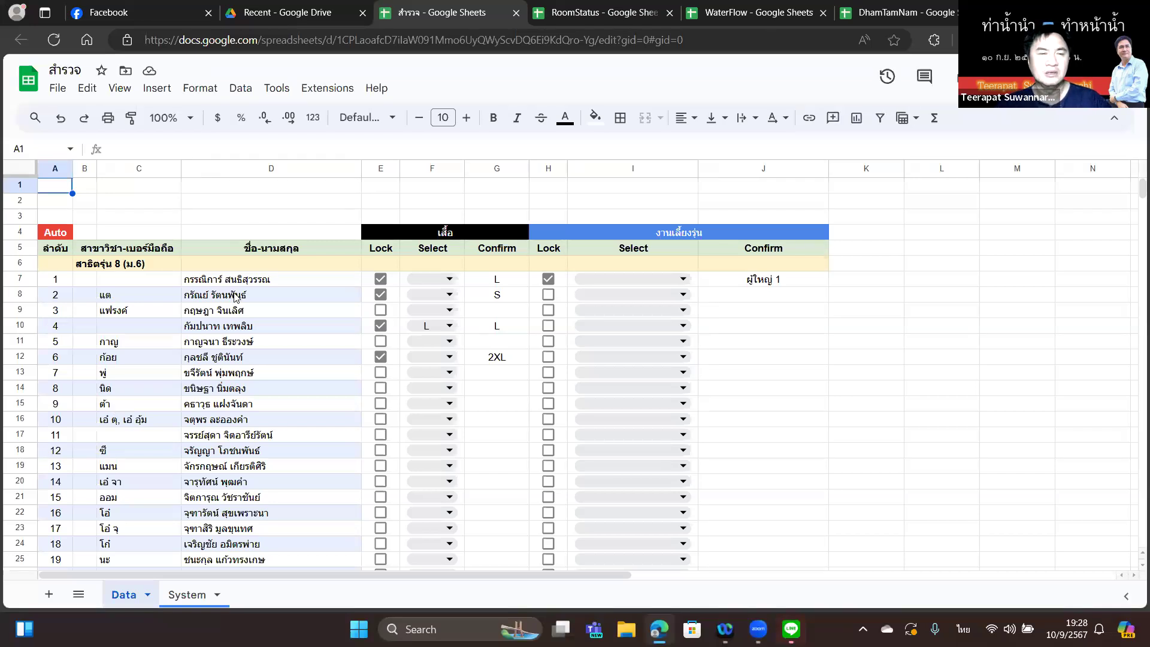
pyautogui.moveTo(235, 279); pyautogui.dragTo(200, 517)
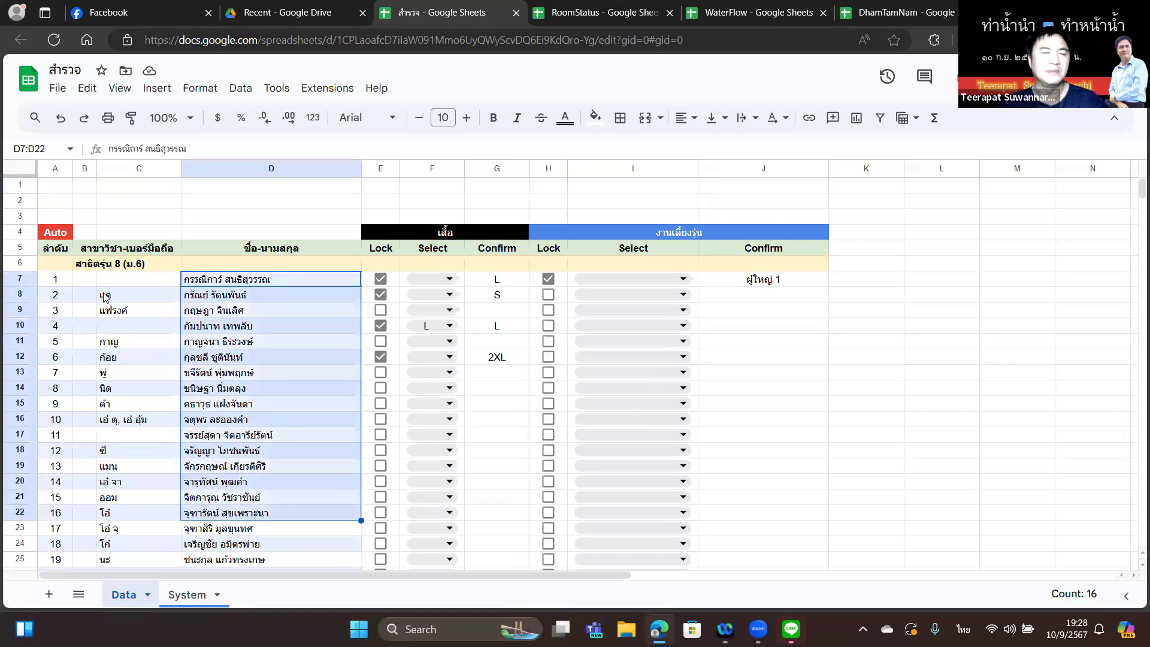
pyautogui.moveTo(105, 295); pyautogui.dragTo(125, 524)
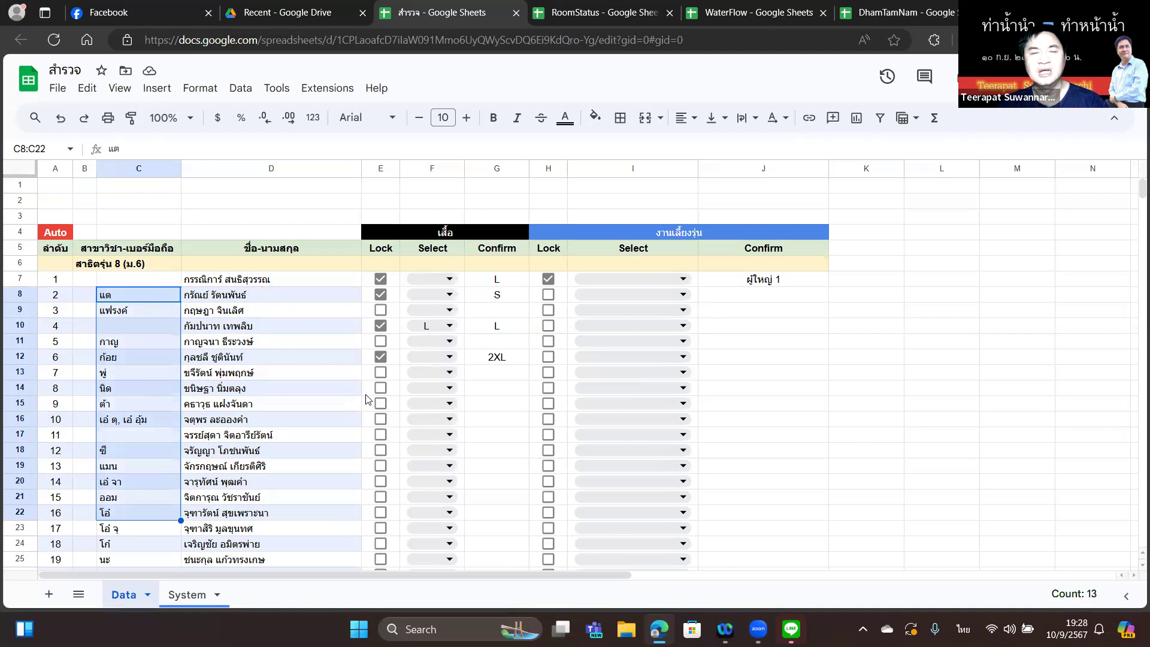
# Step: Choose shirt size 3XL for entry 8 in row 14 and lock it to confirm the size
pyautogui.click(450, 390)
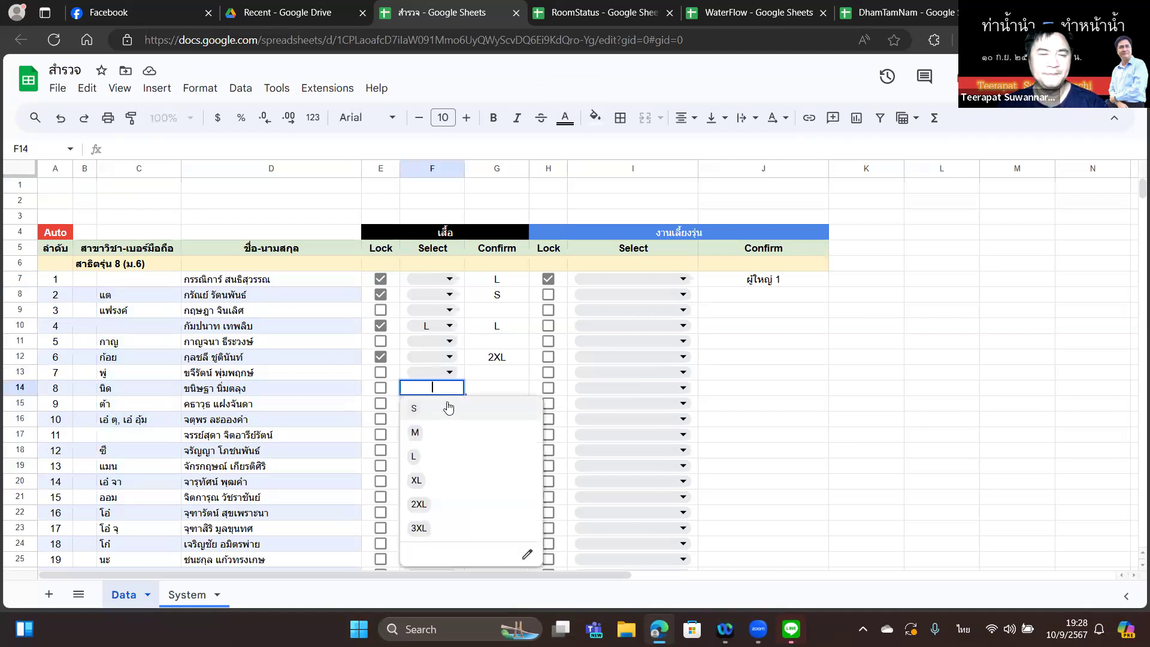
pyautogui.click(436, 527)
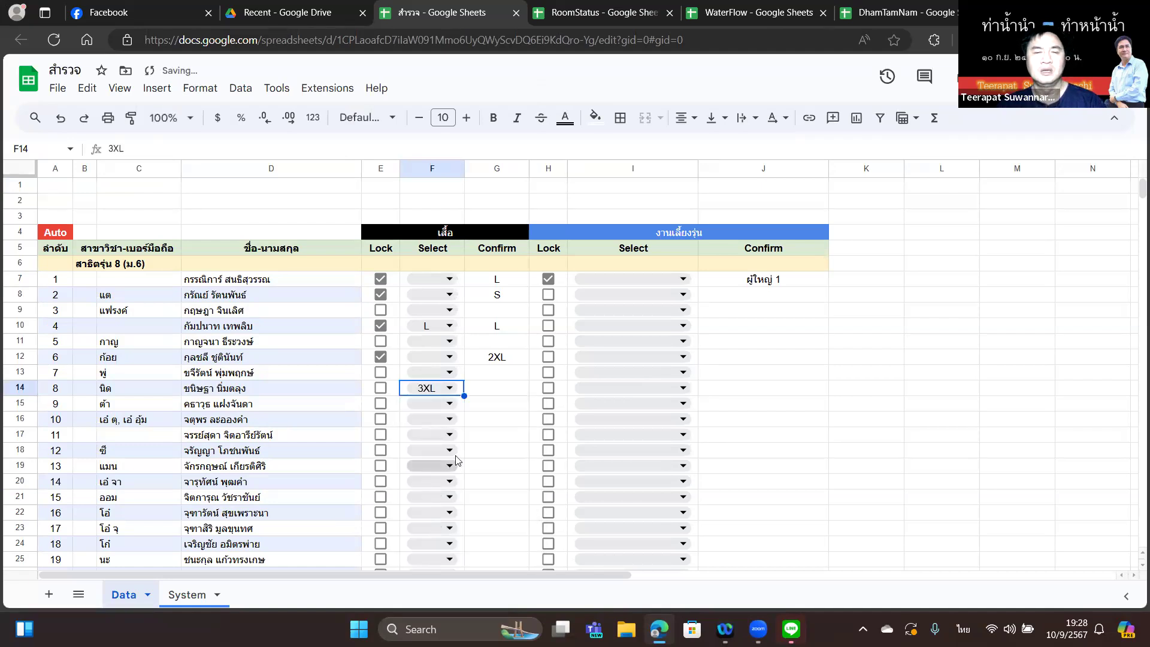
pyautogui.press('Left')
pyautogui.click(381, 388)
pyautogui.press('Right')
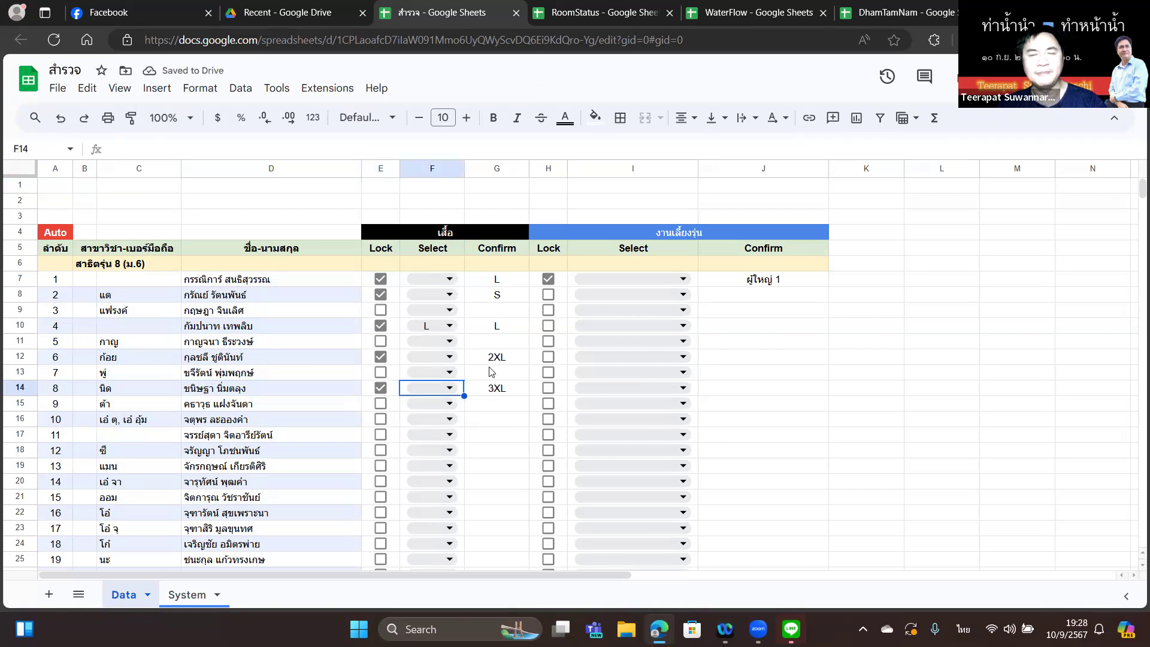
# Step: Select shirt size M in the already locked row 14 and try to toggle its shirt lock in E14
pyautogui.click(449, 390)
pyautogui.click(445, 437)
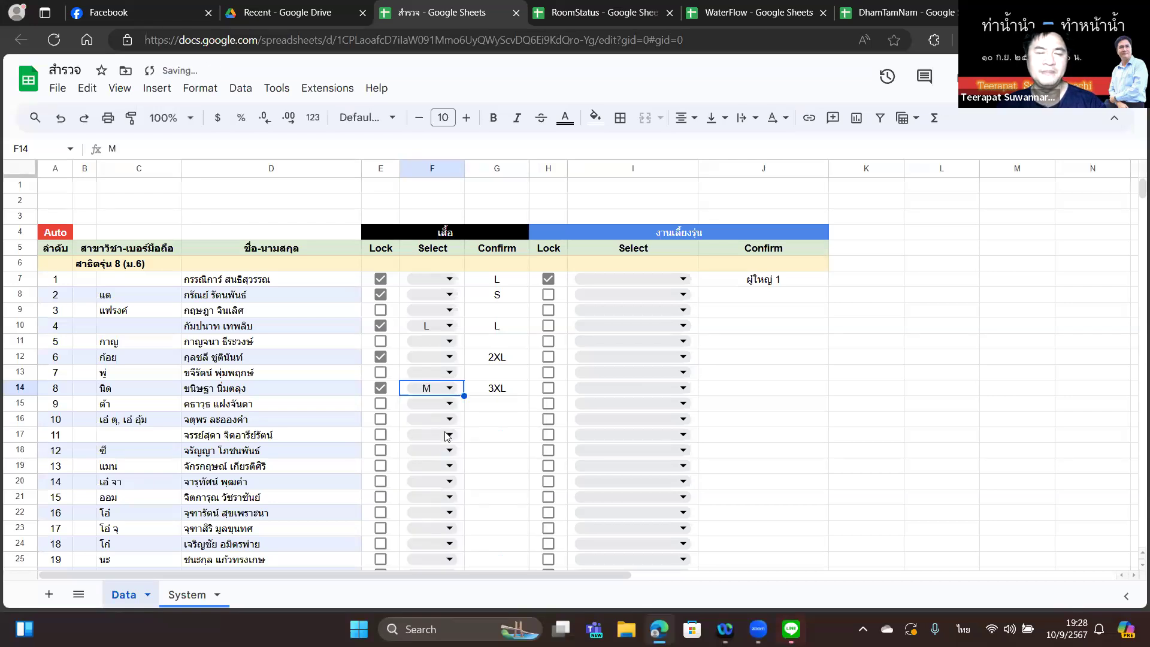
pyautogui.press('Left')
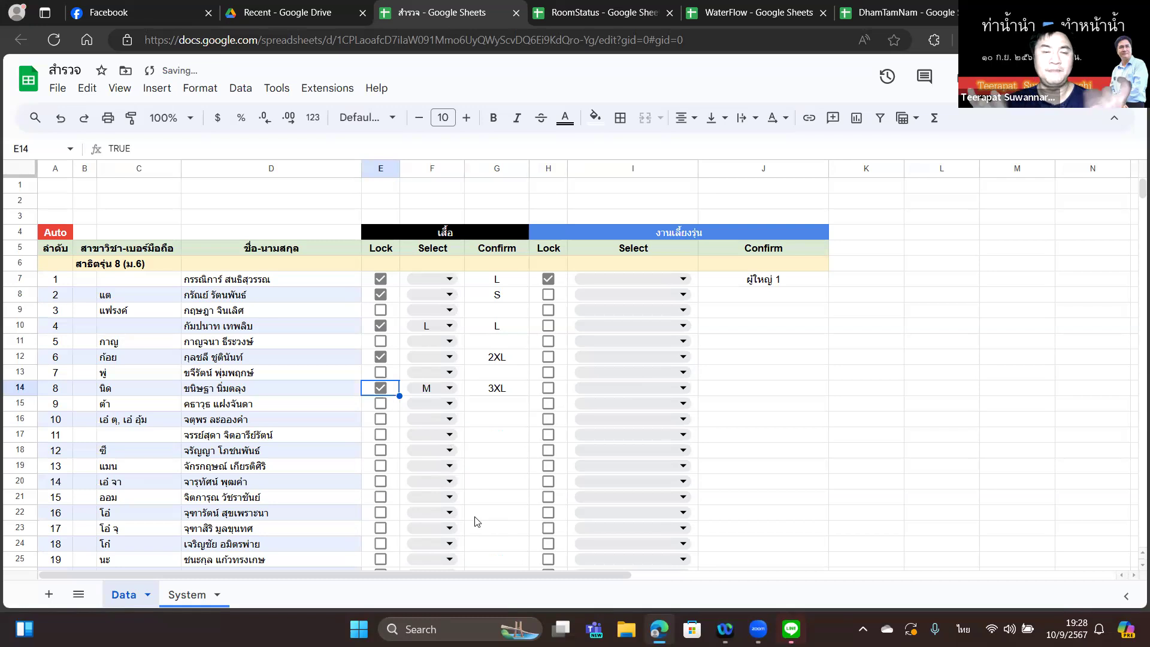
pyautogui.click(381, 388)
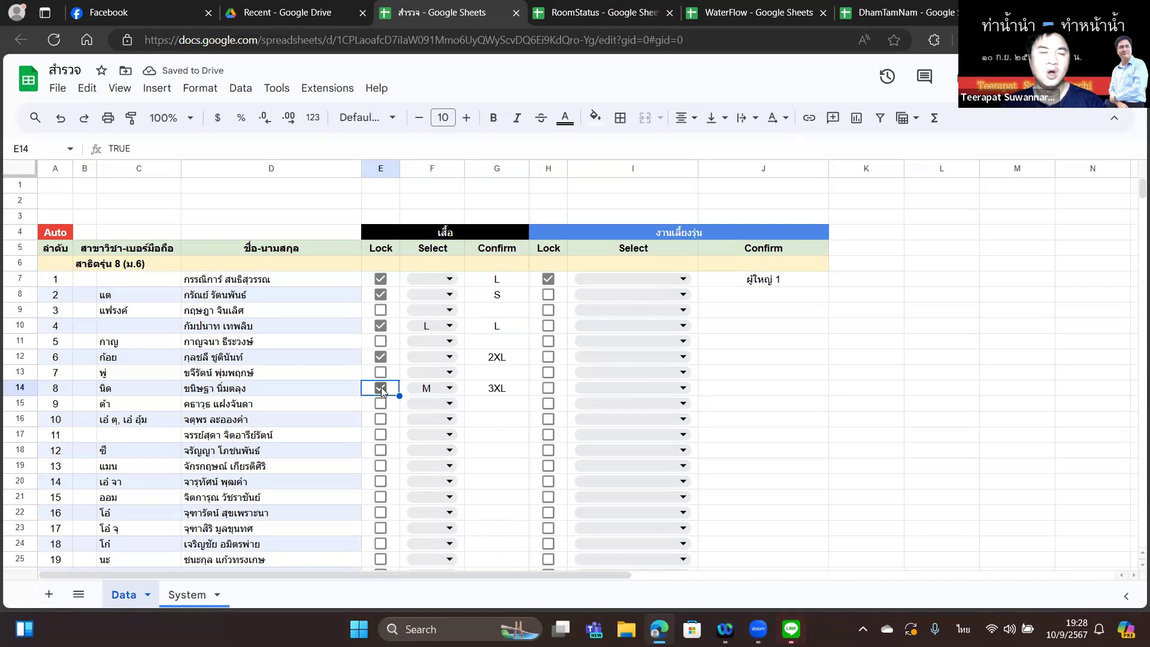
# Step: Toggle the shirt lock in E14 again to confirm size M for entry 8
pyautogui.click(382, 391)
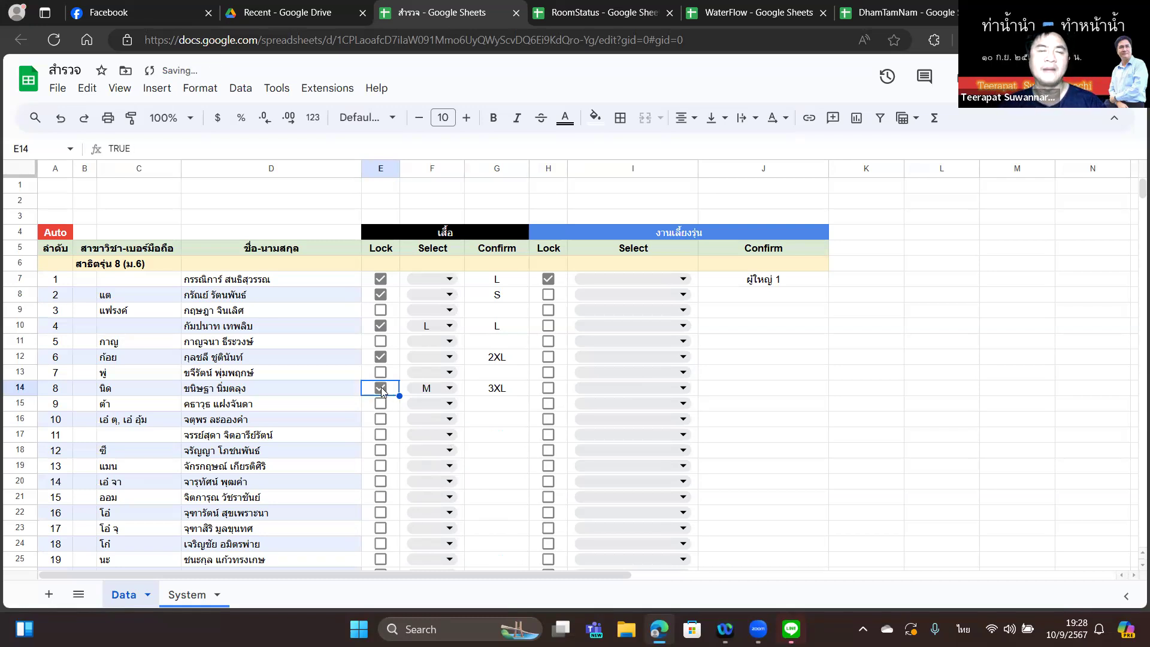
pyautogui.click(422, 388)
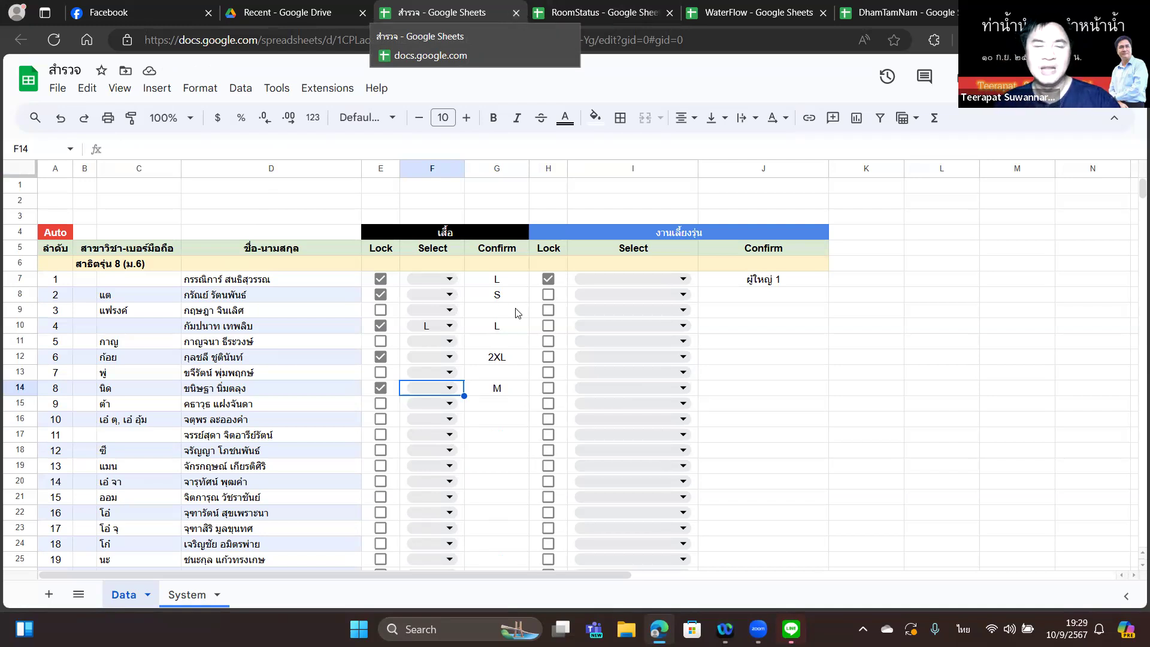
# Step: Clear the confirmed shirt sizes in G7:G14 and close the สำรวจ spreadsheet
pyautogui.moveTo(499, 281); pyautogui.dragTo(511, 388)
pyautogui.press('Delete')
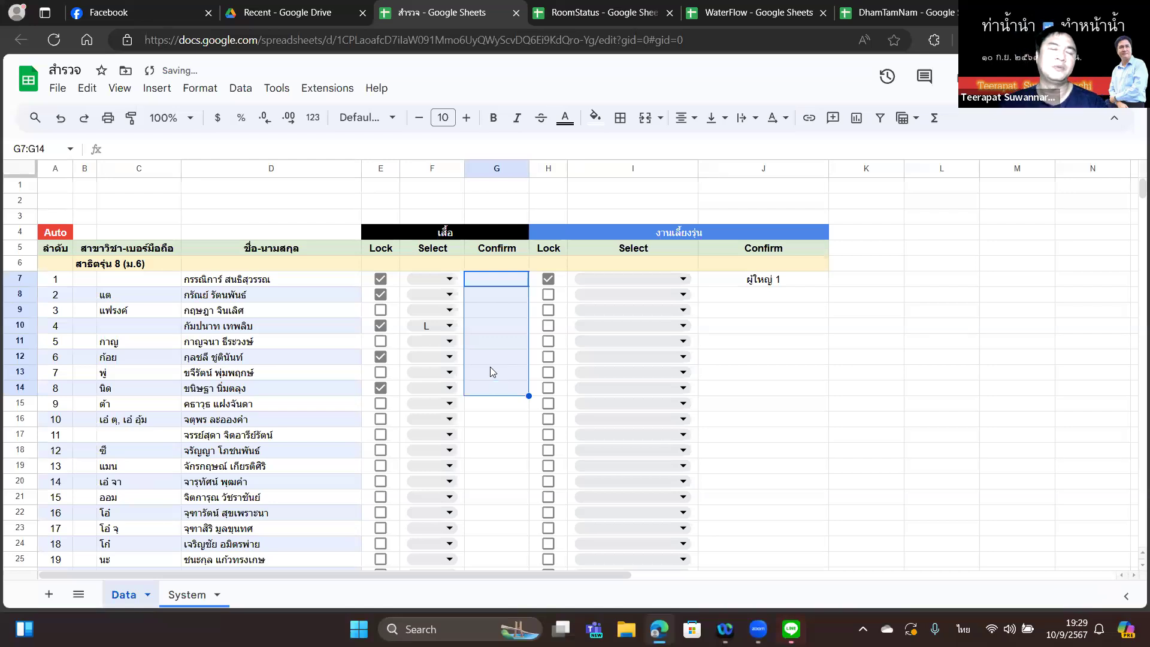
pyautogui.click(516, 13)
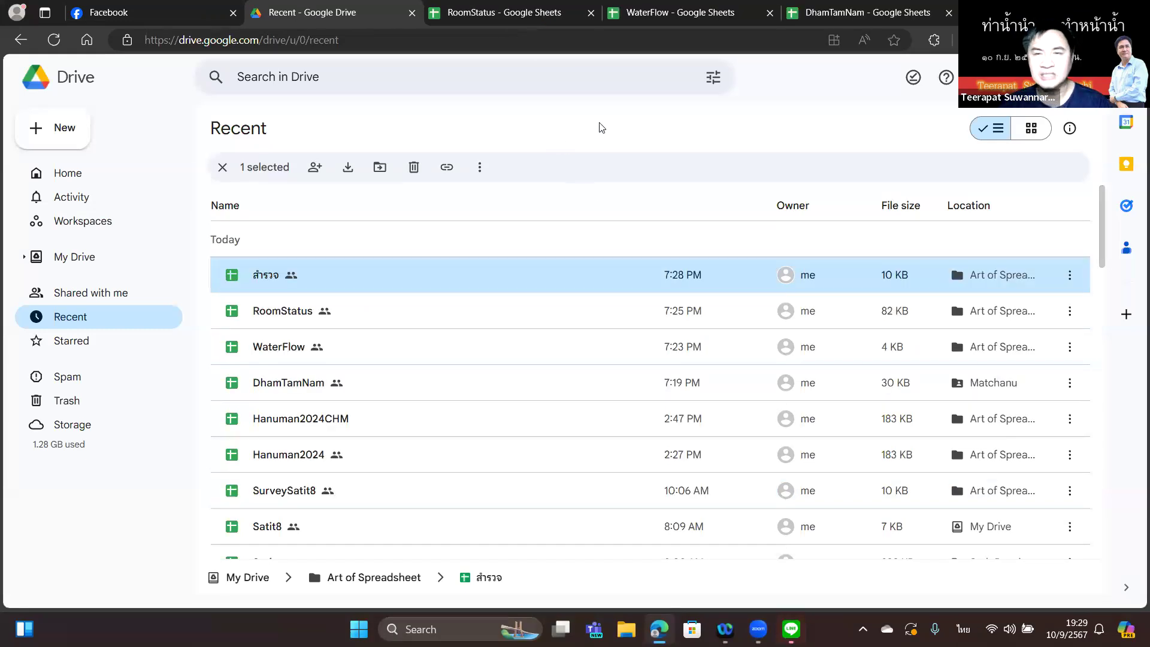
# Step: In DhamTamNam, look over the ThaiDam data and the DashBoard-001 gauges, and inspect the DashBoard-001 formulas in E2 and B8
pyautogui.click(838, 15)
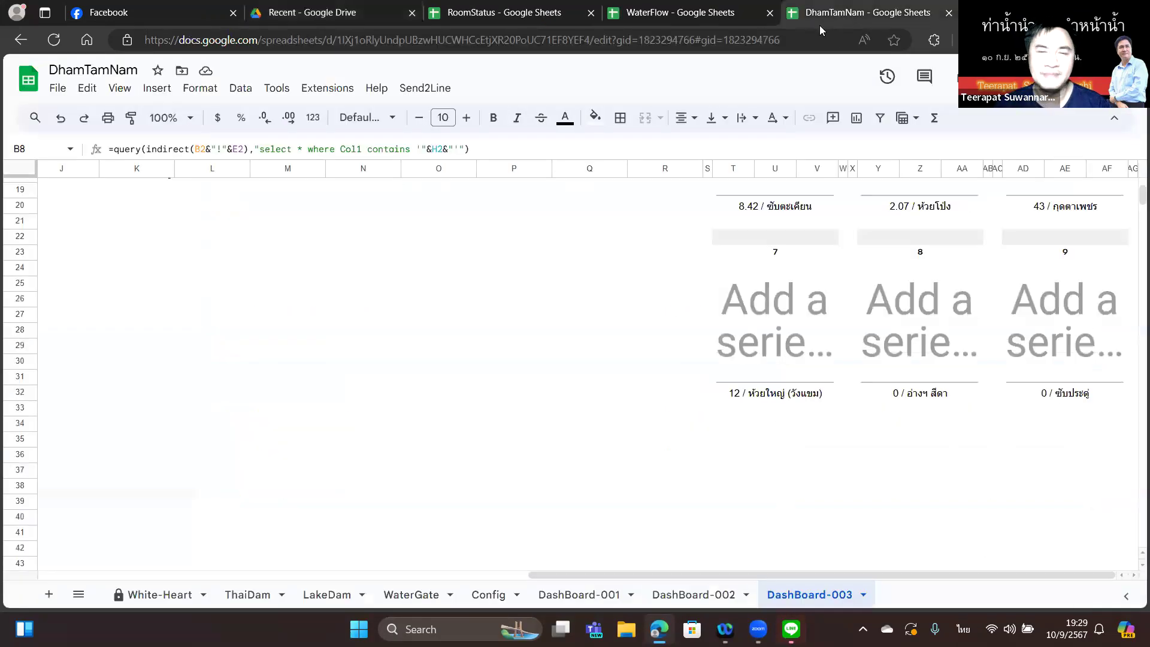
pyautogui.click(248, 594)
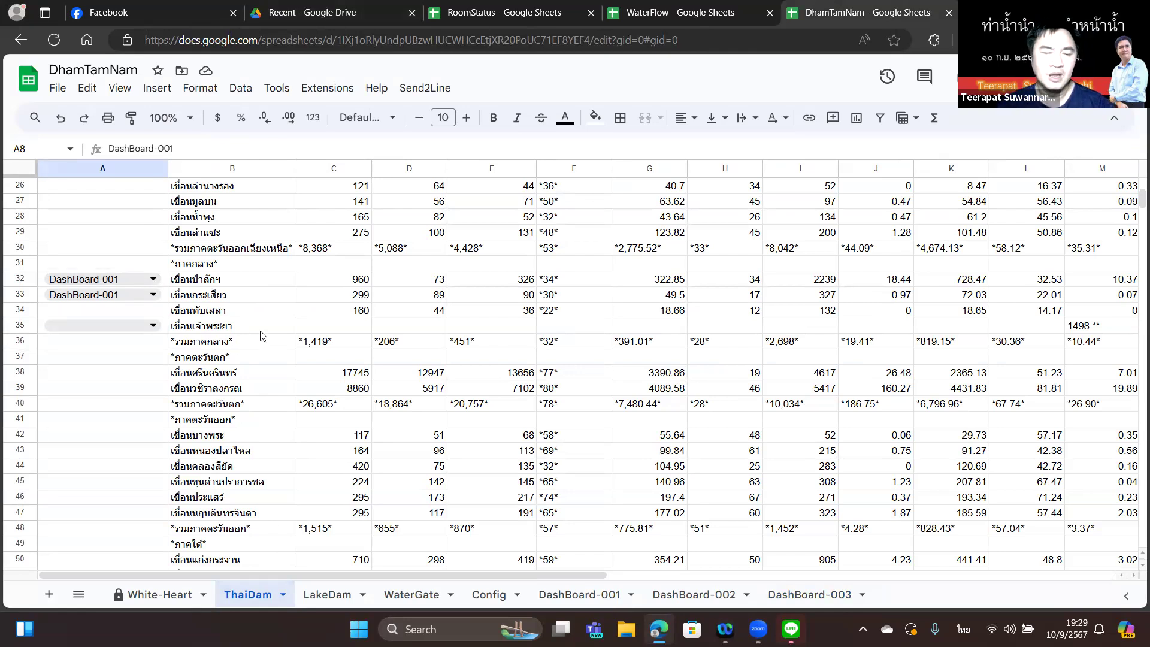
pyautogui.click(571, 595)
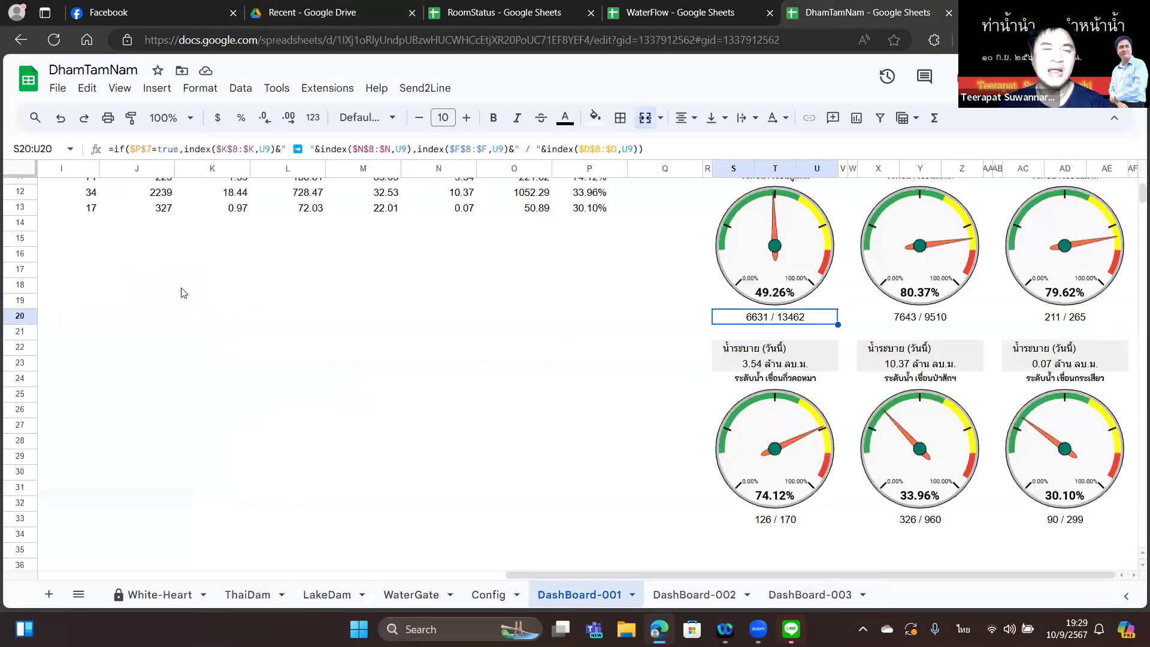
pyautogui.moveTo(514, 575); pyautogui.dragTo(2, 531)
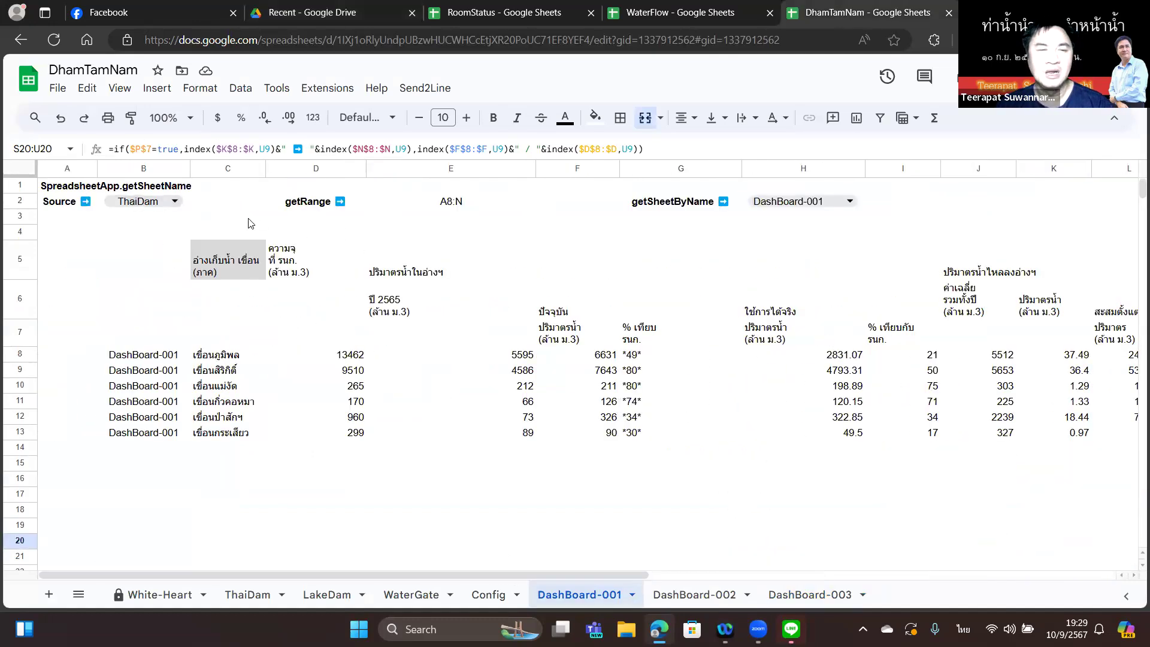
pyautogui.click(410, 203)
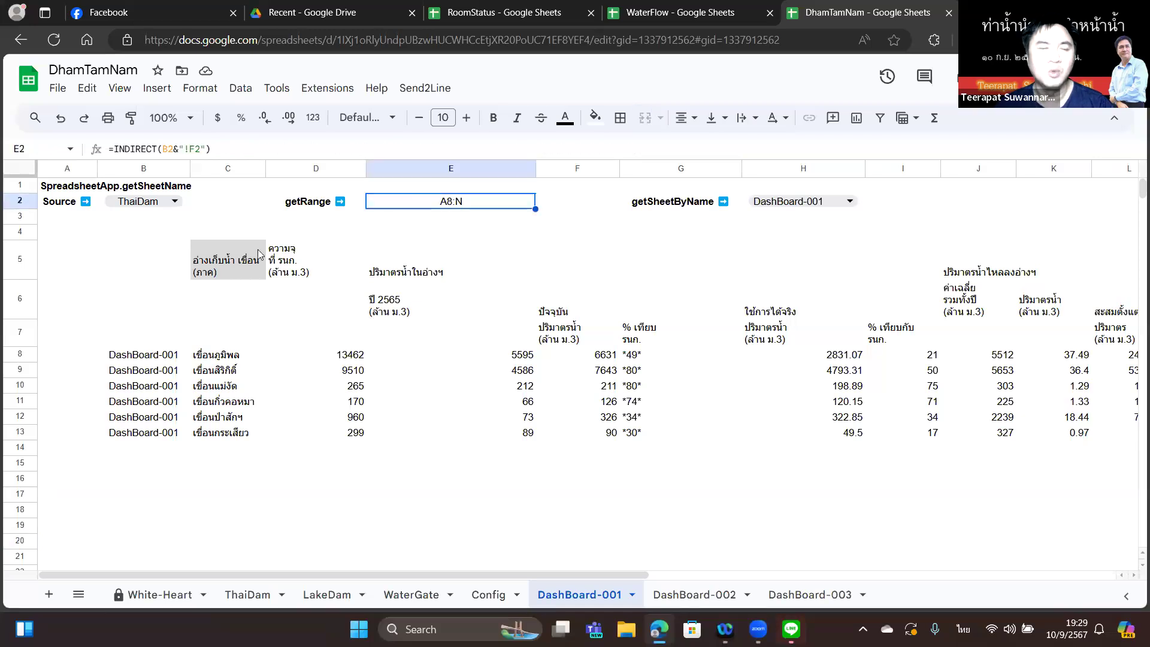
pyautogui.click(136, 362)
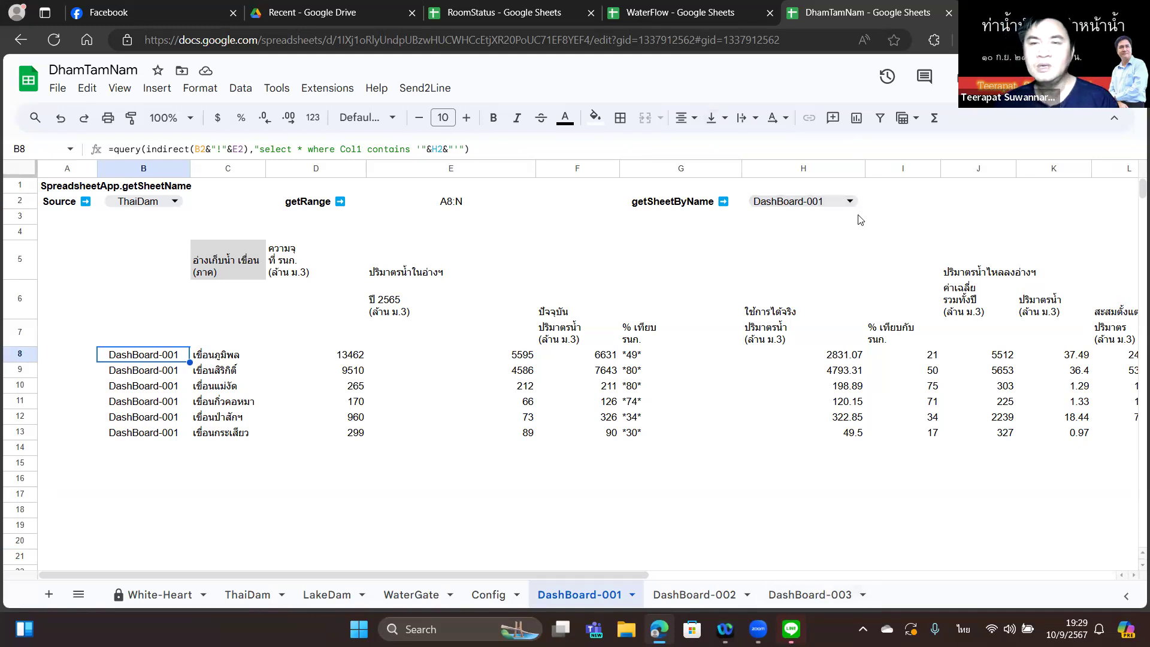
# Step: Look at WaterFlow's Flow sheet and return to RoomStatus to view the district and subdistrict list on the Monitor sheet
pyautogui.click(653, 16)
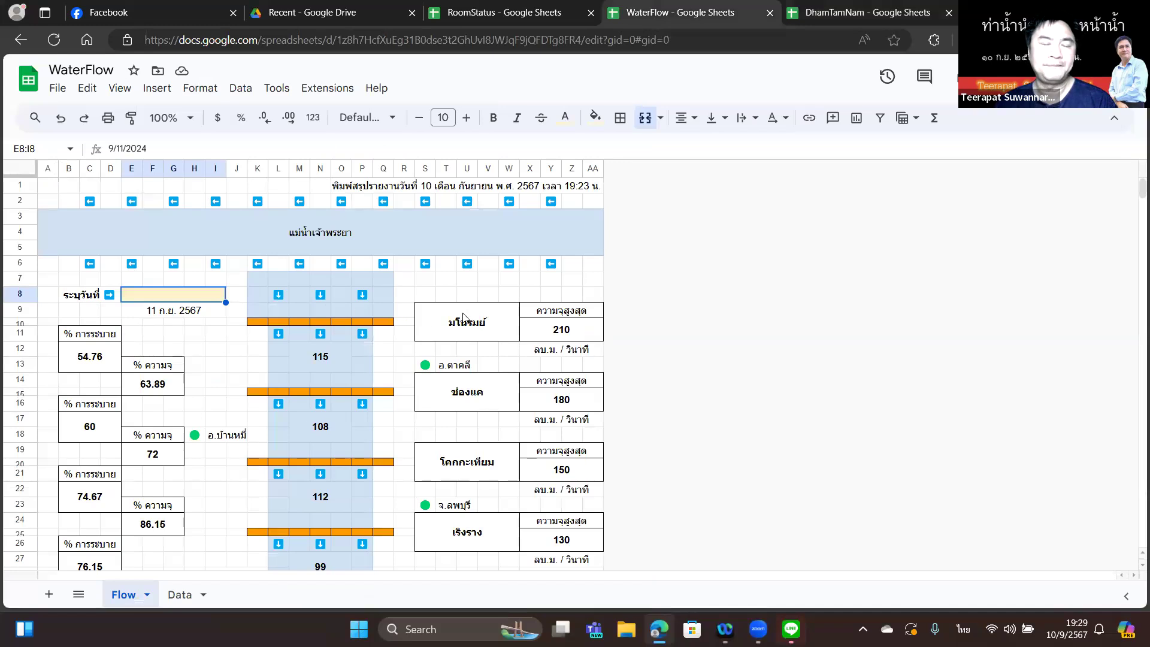
pyautogui.click(483, 18)
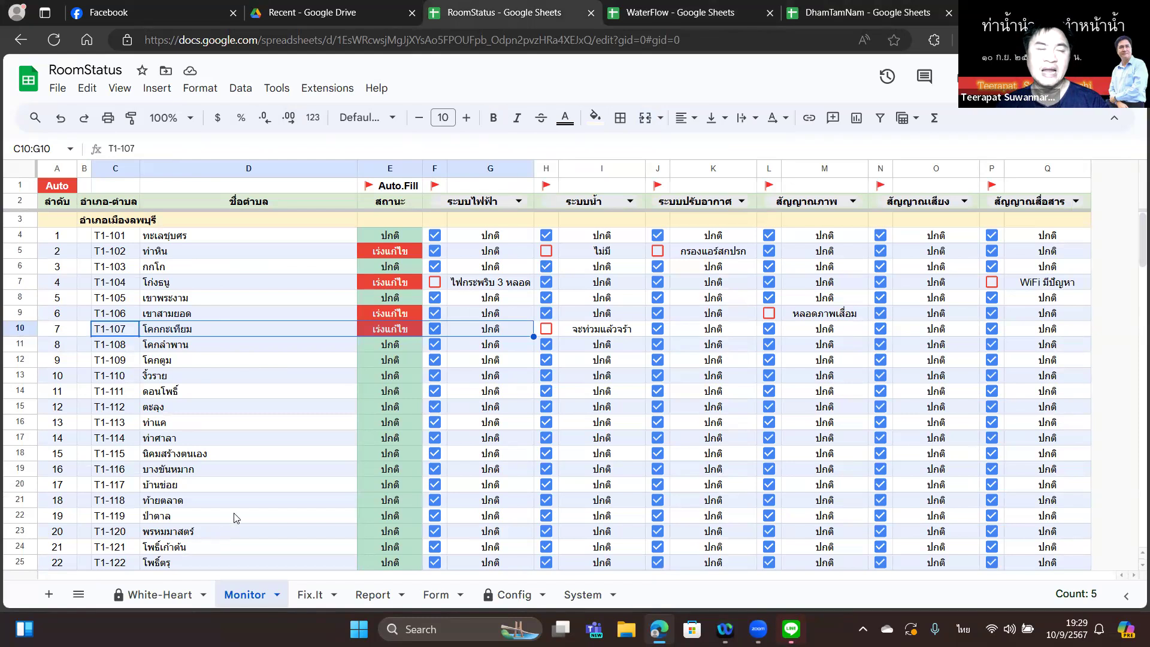
pyautogui.scroll(-5, 248, 505)
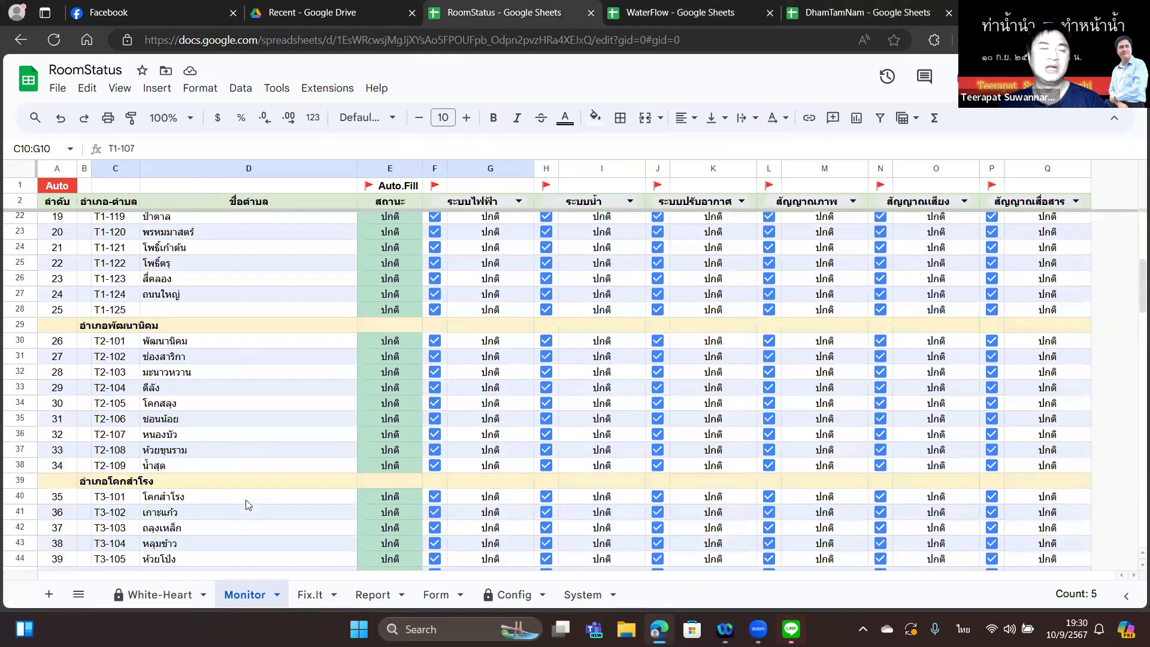
pyautogui.scroll(5, 248, 505)
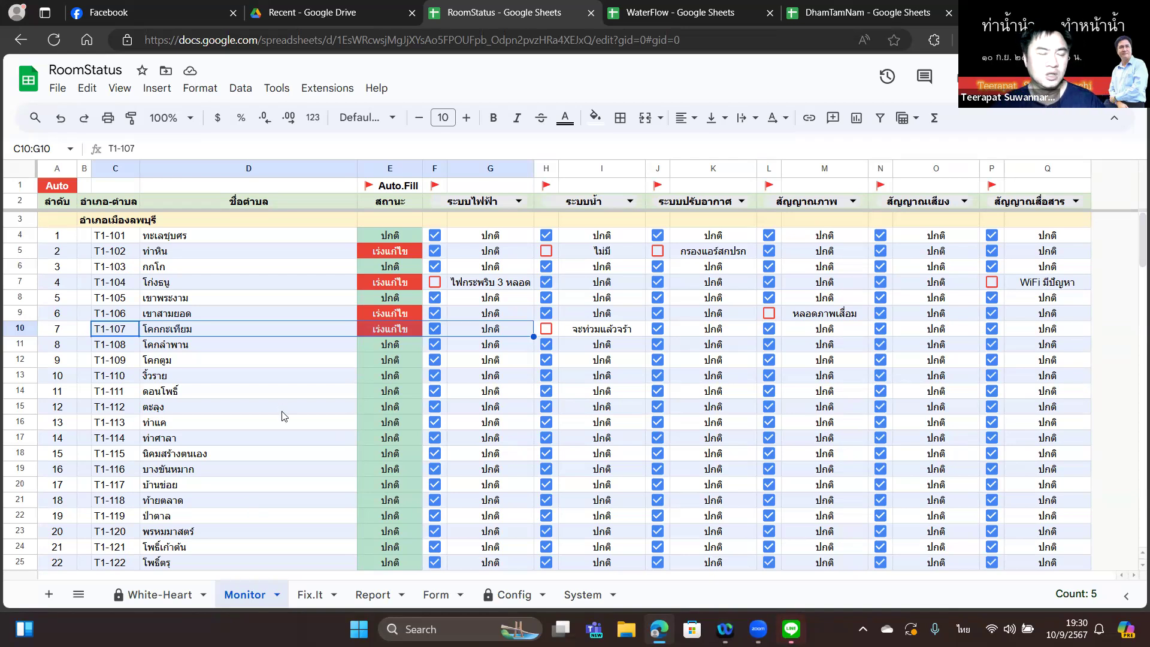
# Step: Go through the Monitor sheet's entry numbers and subdistrict codes down to the last one in C138, and open the Fix.It sheet
pyautogui.click(72, 367)
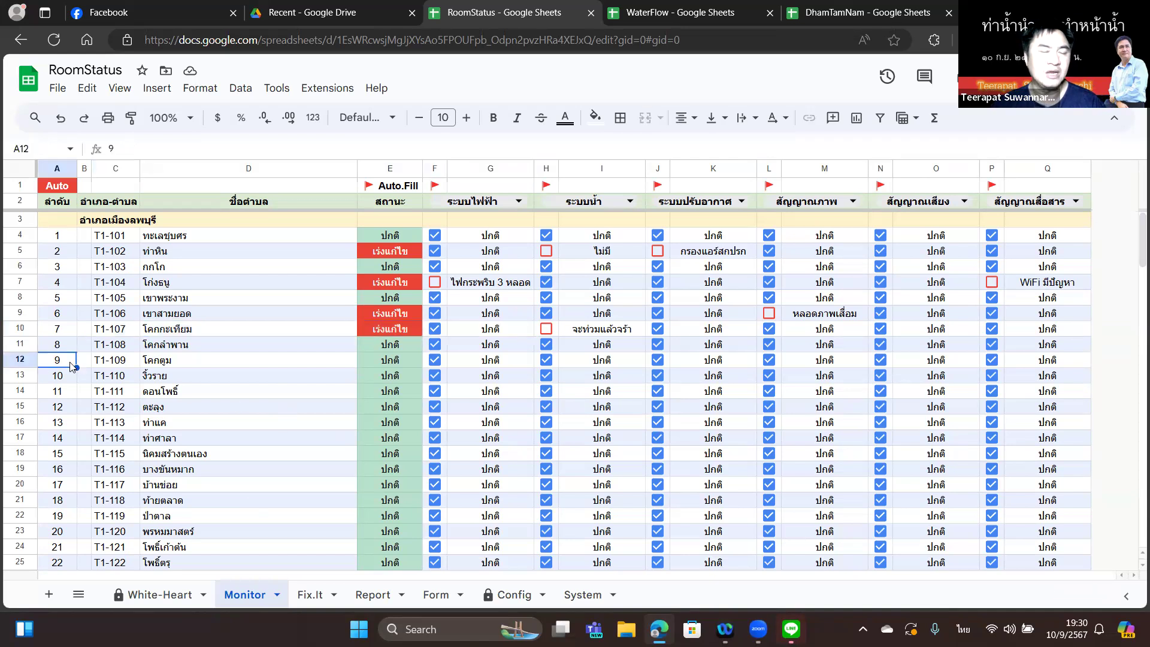
pyautogui.hotkey('ctrl', 'Down')
pyautogui.hotkey('ctrl', 'Down')
pyautogui.hotkey('ctrl', 'Down')
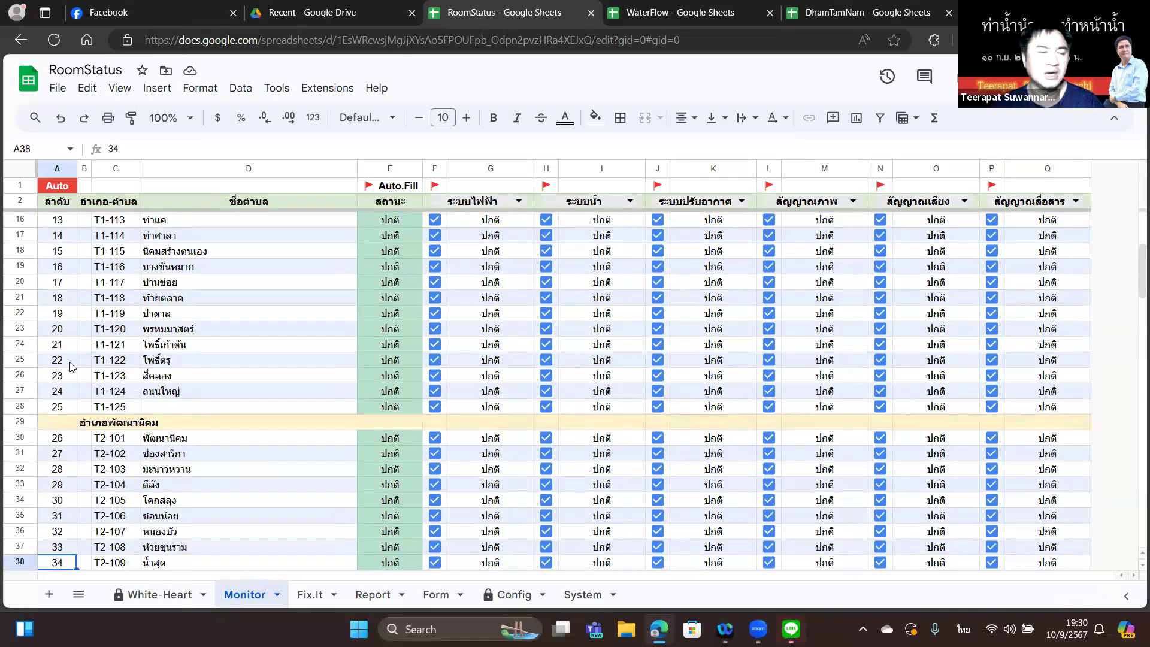
pyautogui.press('Right')
pyautogui.press('Right')
pyautogui.hotkey('ctrl', 'Down')
pyautogui.hotkey('ctrl', 'Down')
pyautogui.hotkey('ctrl', 'Down')
pyautogui.hotkey('ctrl', 'Down')
pyautogui.hotkey('ctrl', 'Down')
pyautogui.hotkey('ctrl', 'Down')
pyautogui.hotkey('ctrl', 'Down')
pyautogui.hotkey('ctrl', 'Down')
pyautogui.hotkey('ctrl', 'Down')
pyautogui.hotkey('ctrl', 'Down')
pyautogui.hotkey('ctrl', 'Down')
pyautogui.hotkey('ctrl', 'Down')
pyautogui.hotkey('ctrl', 'Down')
pyautogui.hotkey('ctrl', 'Down')
pyautogui.hotkey('ctrl', 'Down')
pyautogui.hotkey('ctrl', 'Down')
pyautogui.hotkey('ctrl', 'Down')
pyautogui.hotkey('ctrl', 'Down')
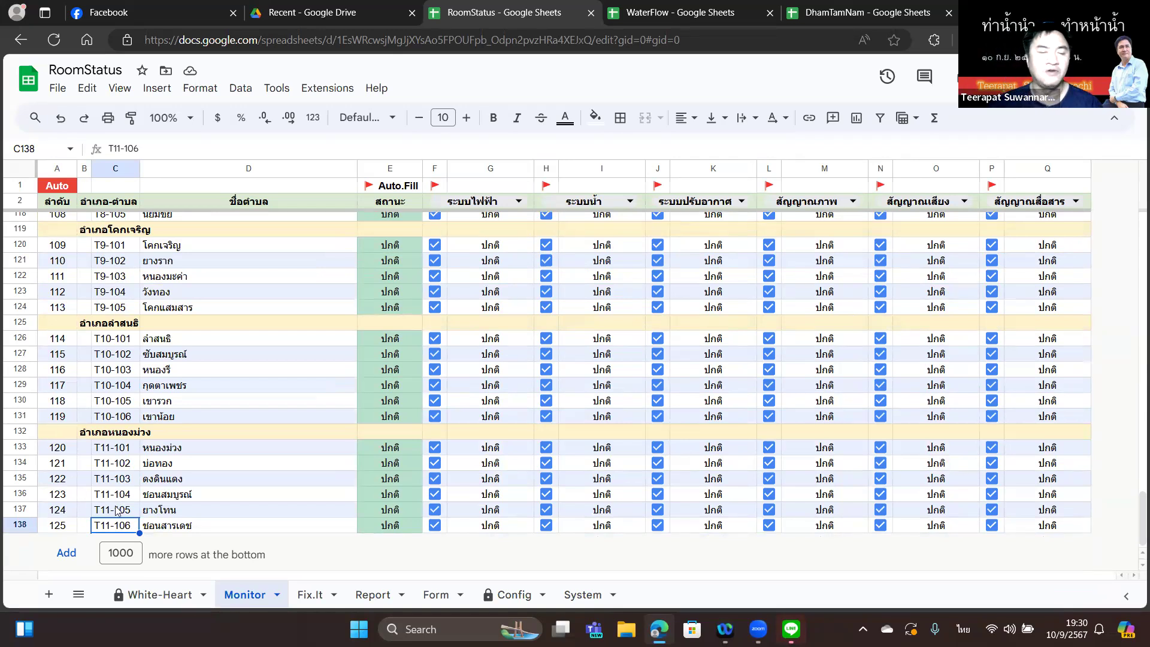
pyautogui.click(323, 594)
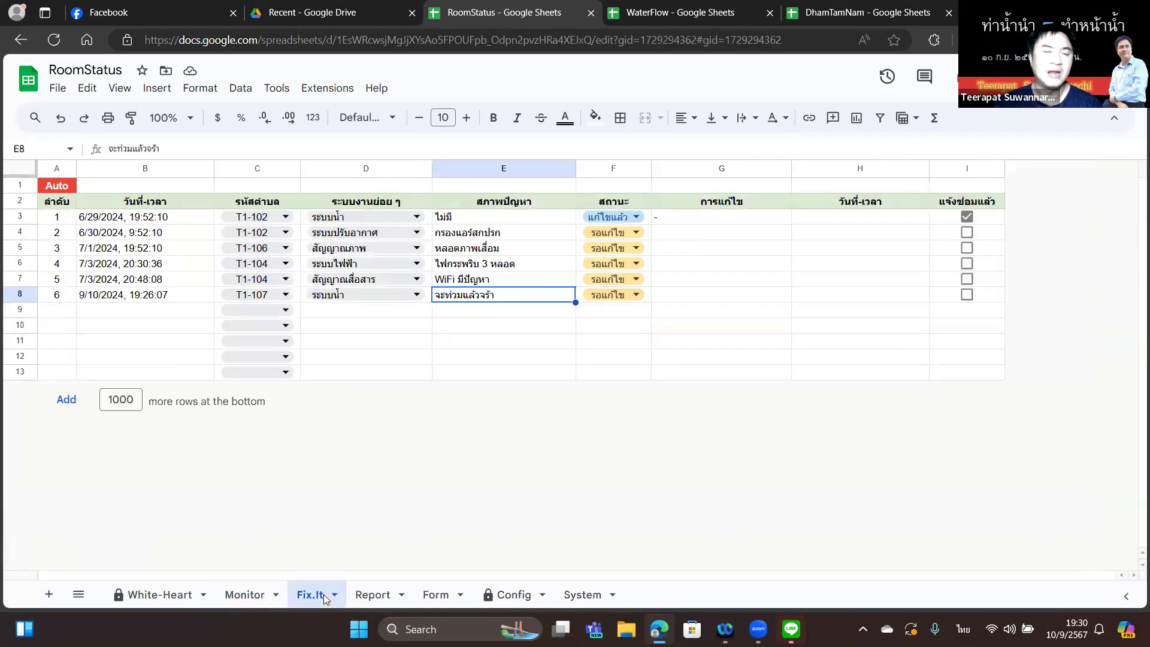